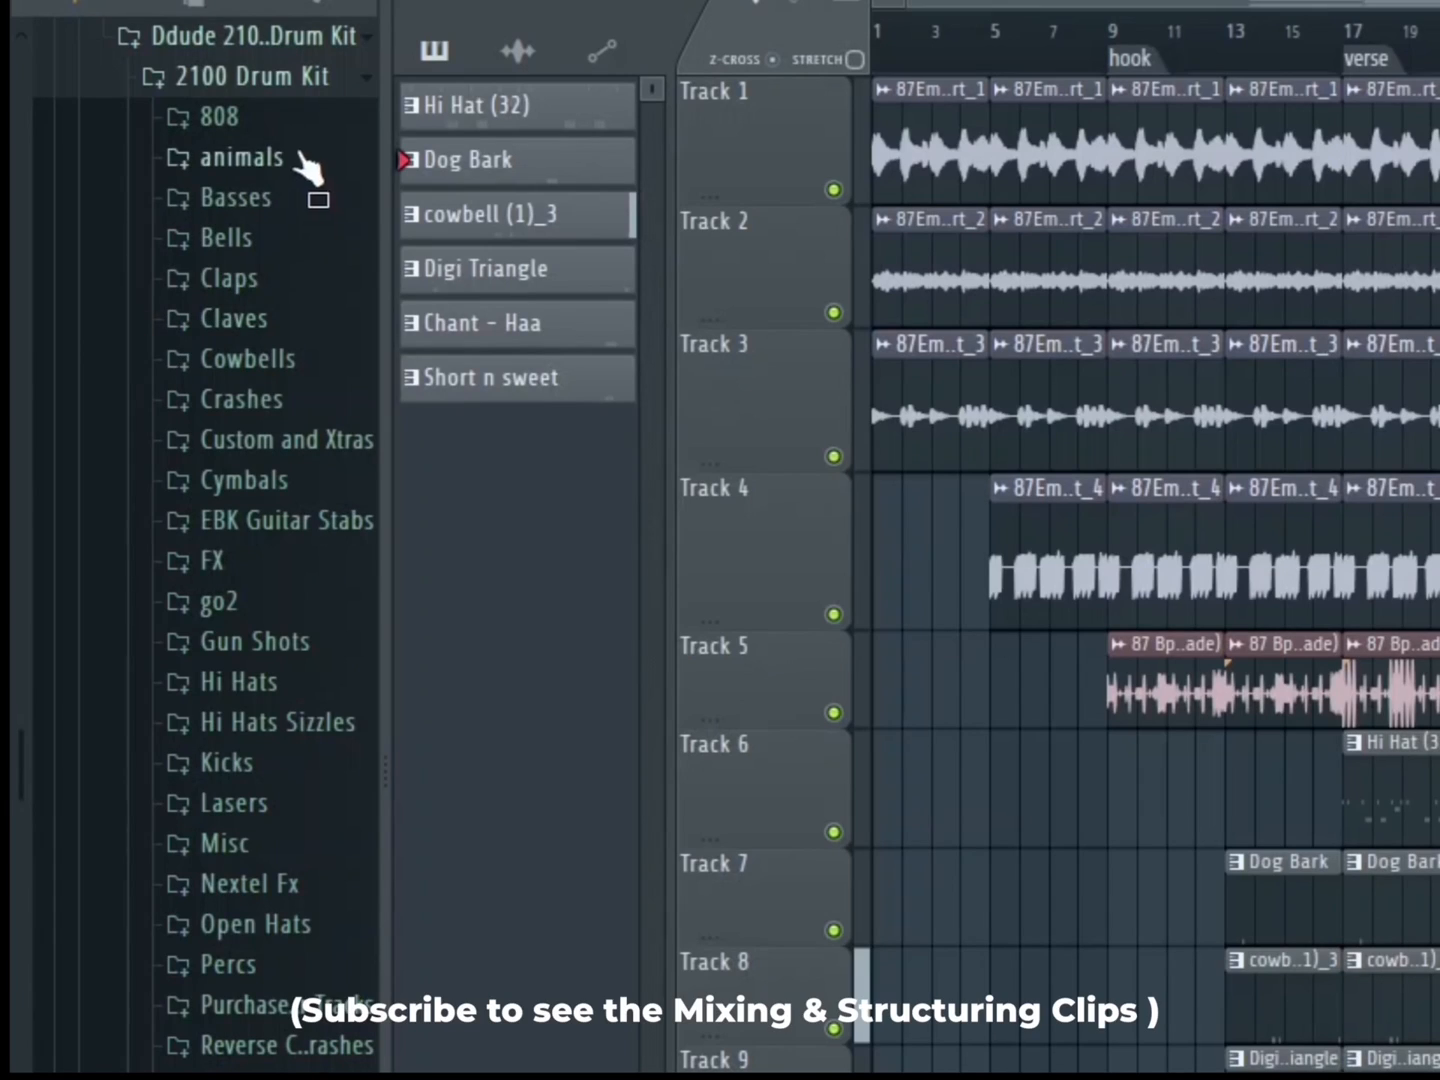
# Step: Load the 1. SPINZ 808 sample from the 808 folder of the drum kit into a new sampler channel
pyautogui.click(275, 118)
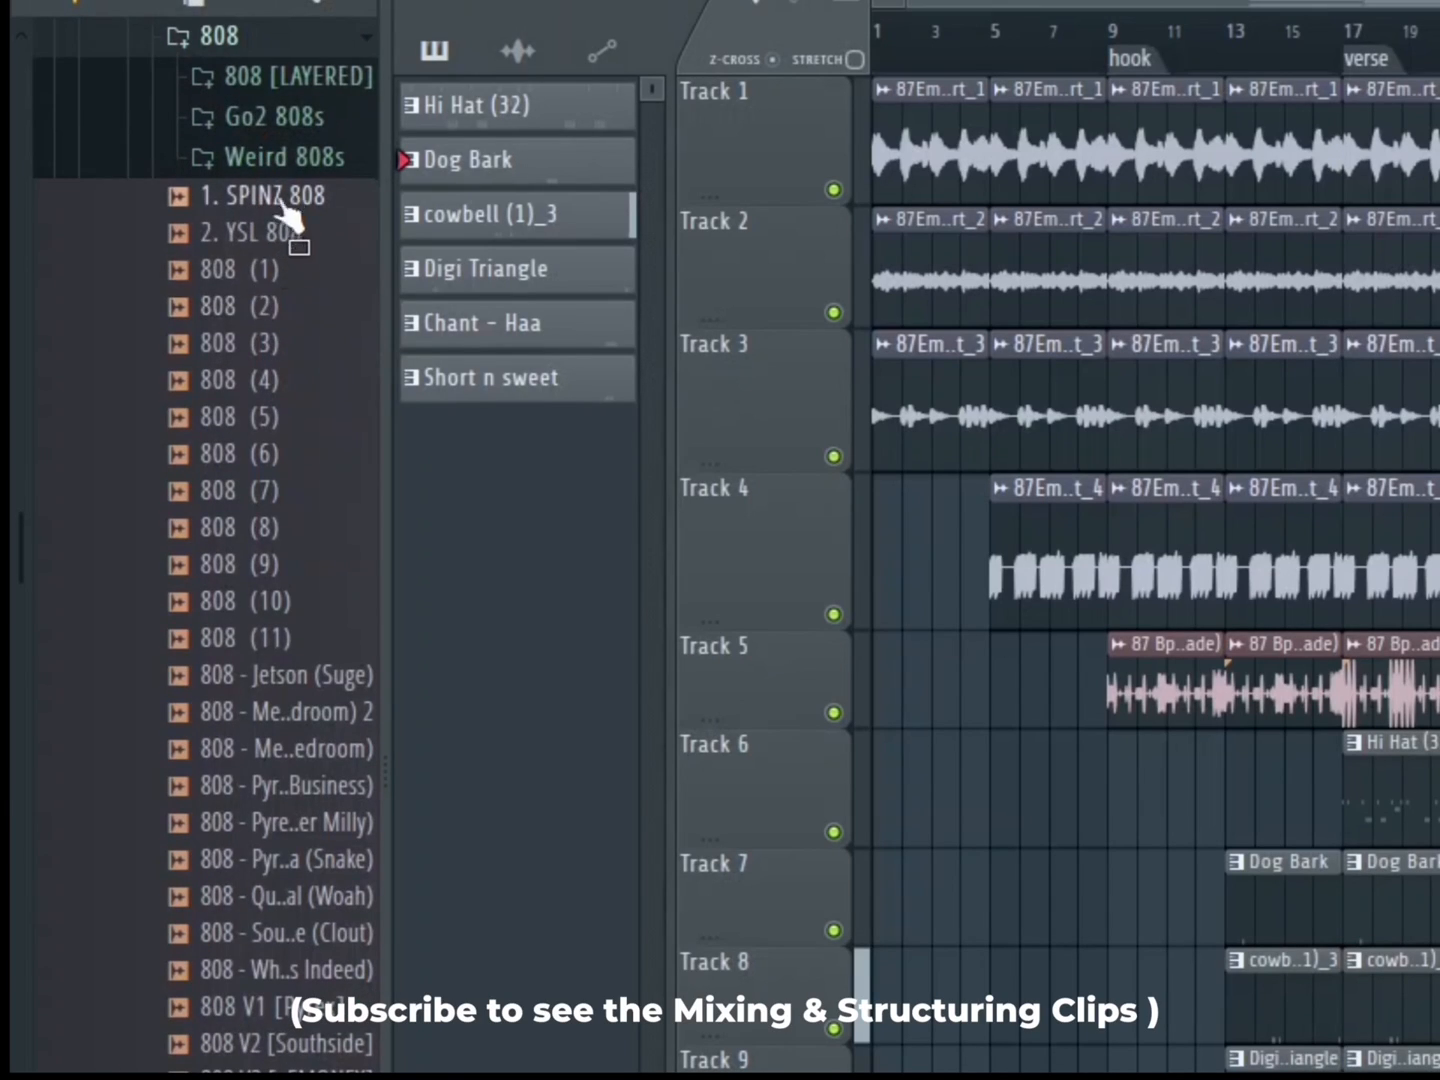
pyautogui.rightClick(285, 196)
pyautogui.click(382, 231)
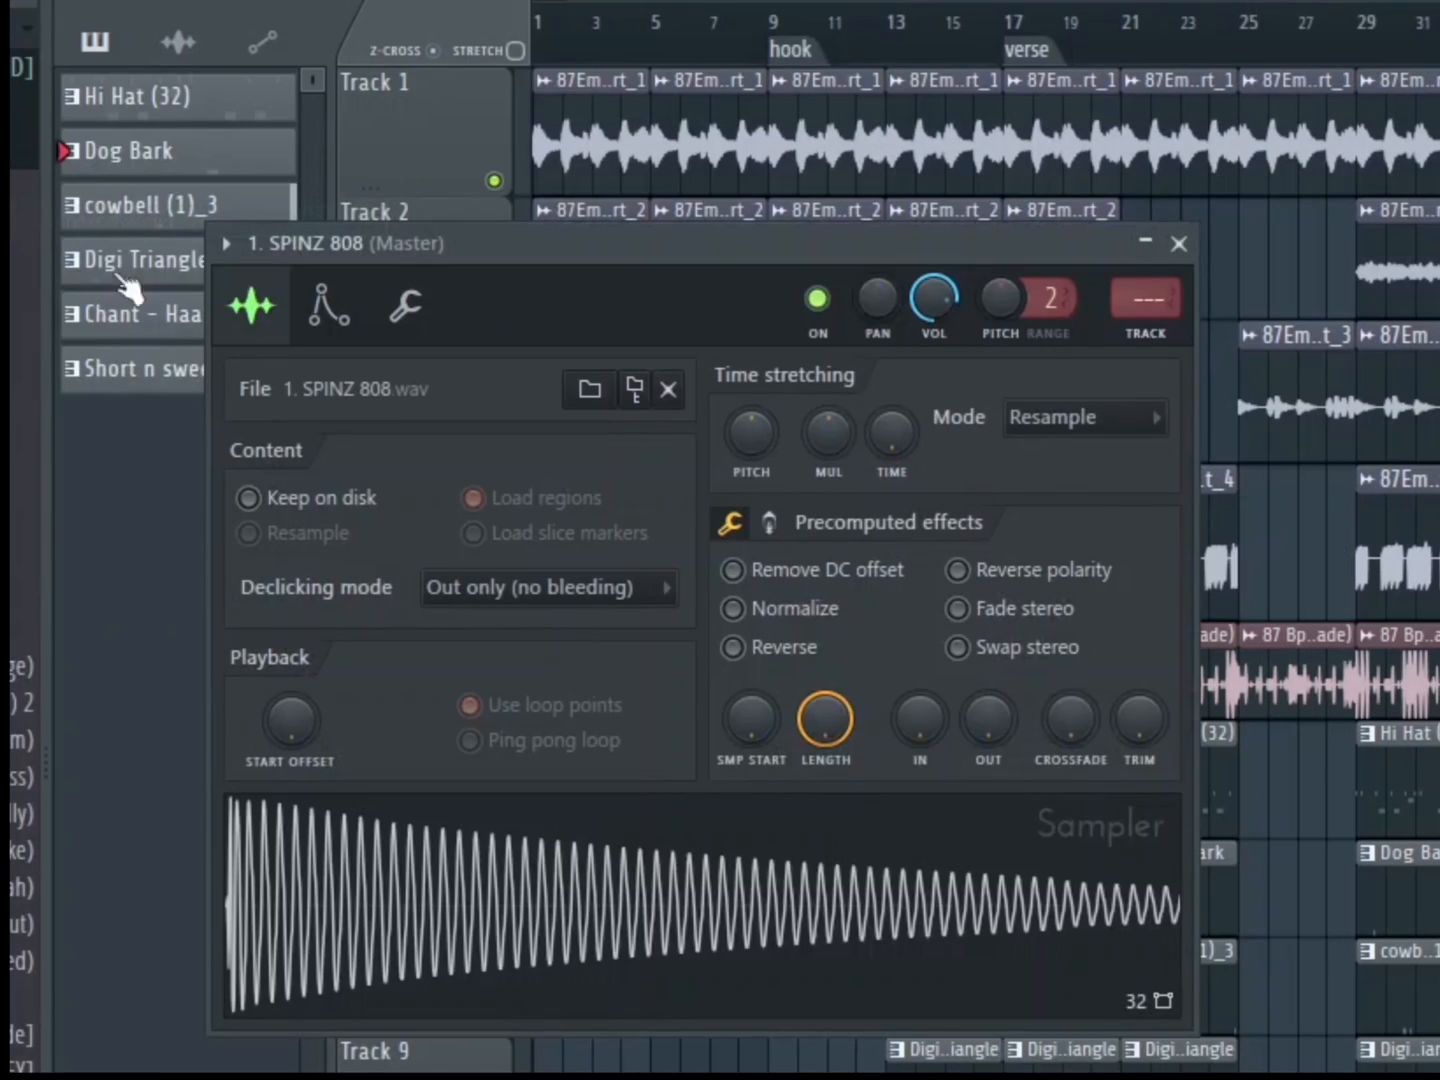
# Step: Enable the SPINZ 808 volume envelope with maximum hold and zero attack, decay, sustain and release, and slightly raise the sample's fade-in
pyautogui.click(330, 340)
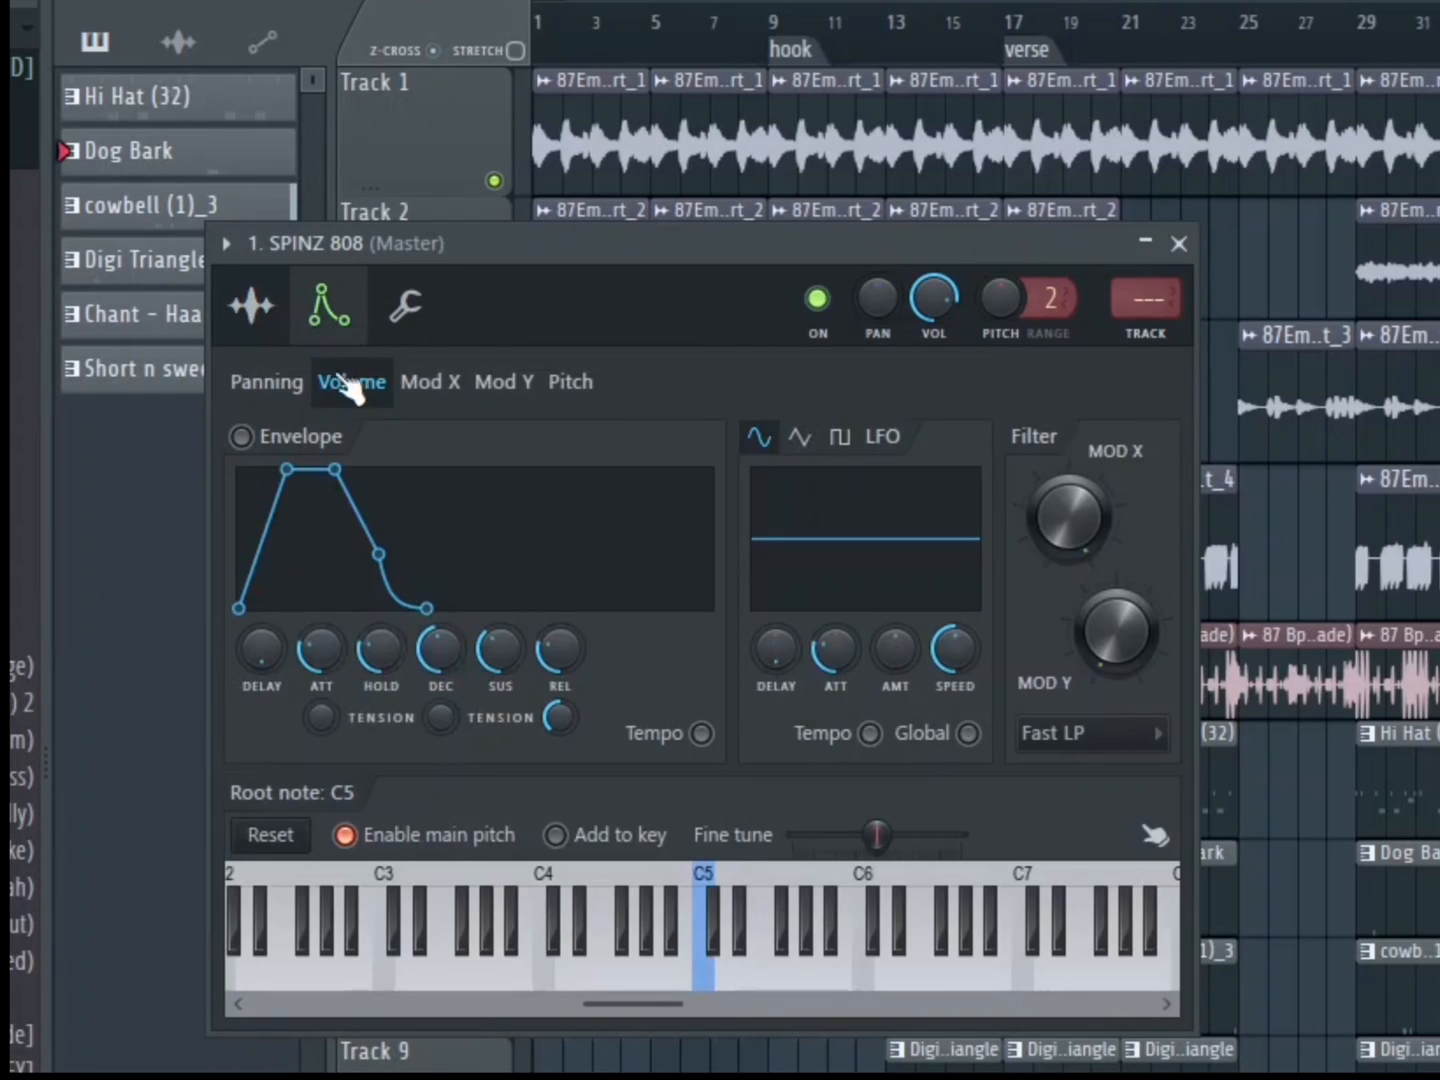
pyautogui.moveTo(332, 670); pyautogui.dragTo(332, 720)
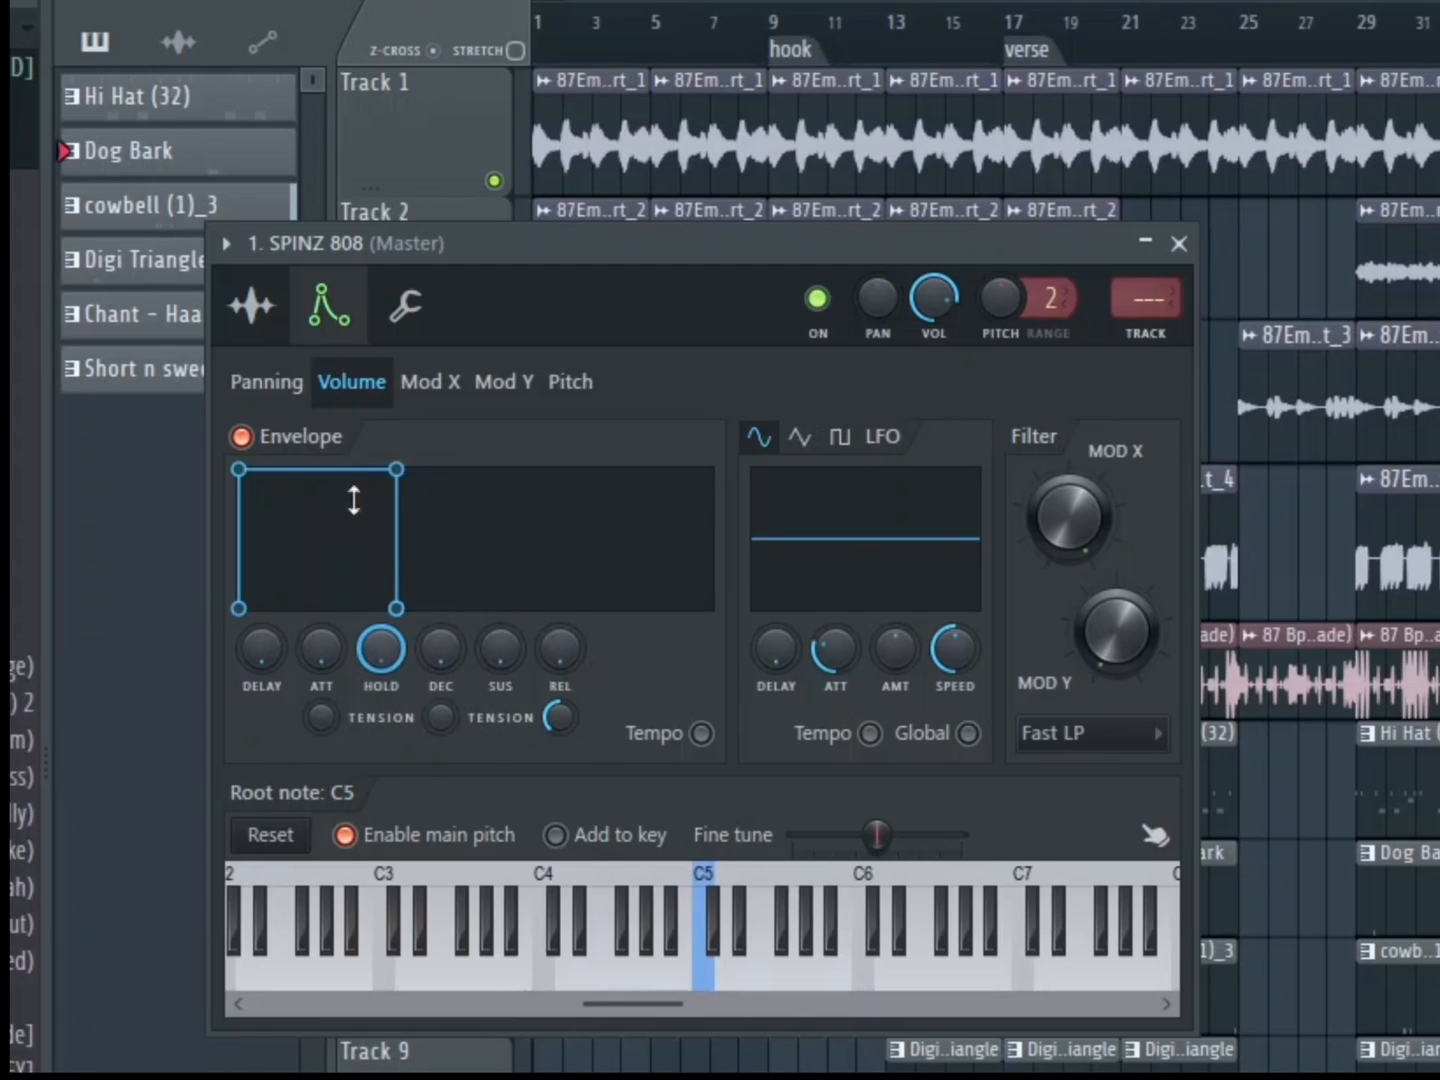
pyautogui.click(272, 330)
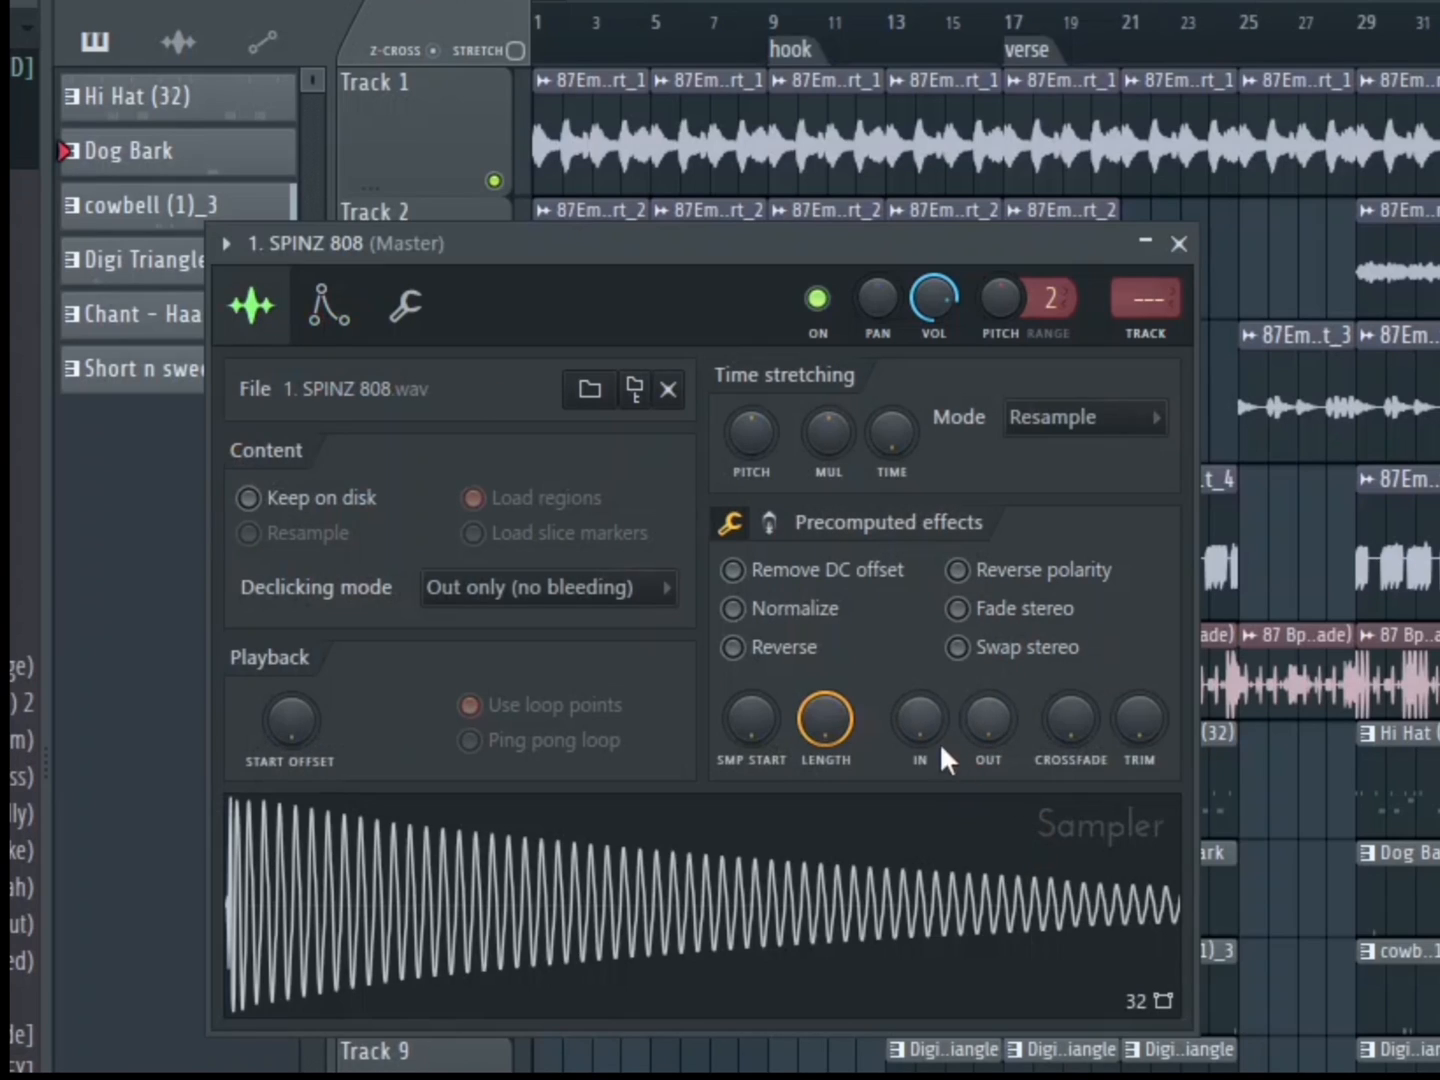
pyautogui.moveTo(921, 718); pyautogui.dragTo(920, 712)
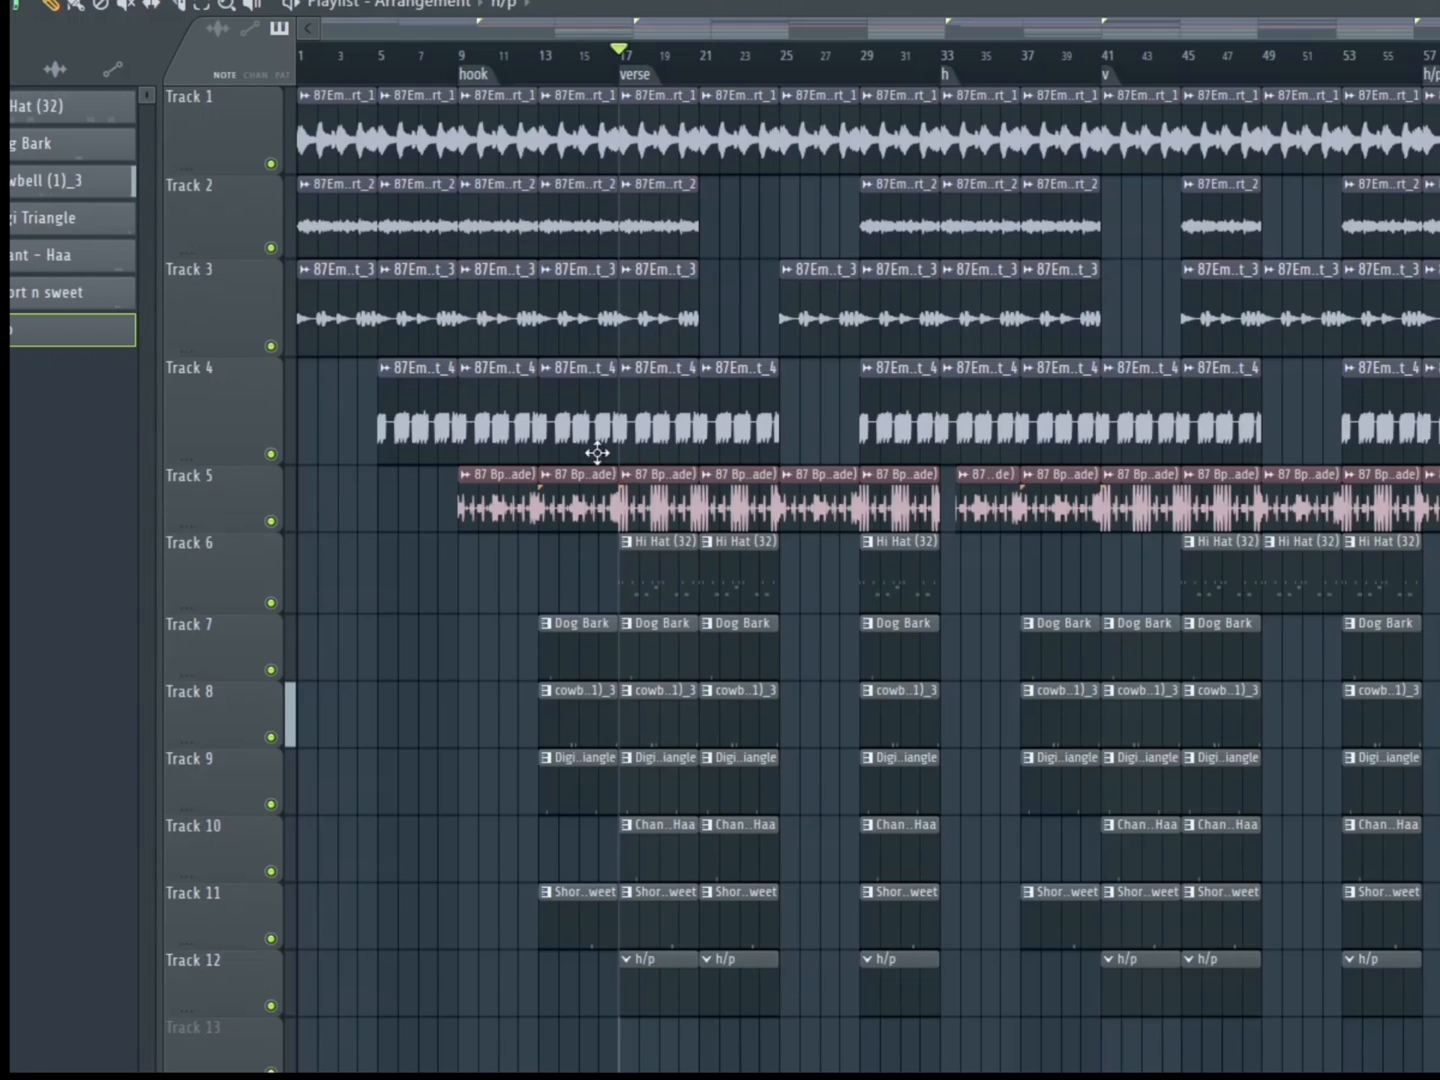
# Step: Open the Track 4 clip, 87Eminor V2 Part_4, in the Edison audio editor
pyautogui.scroll(4, 597, 453)
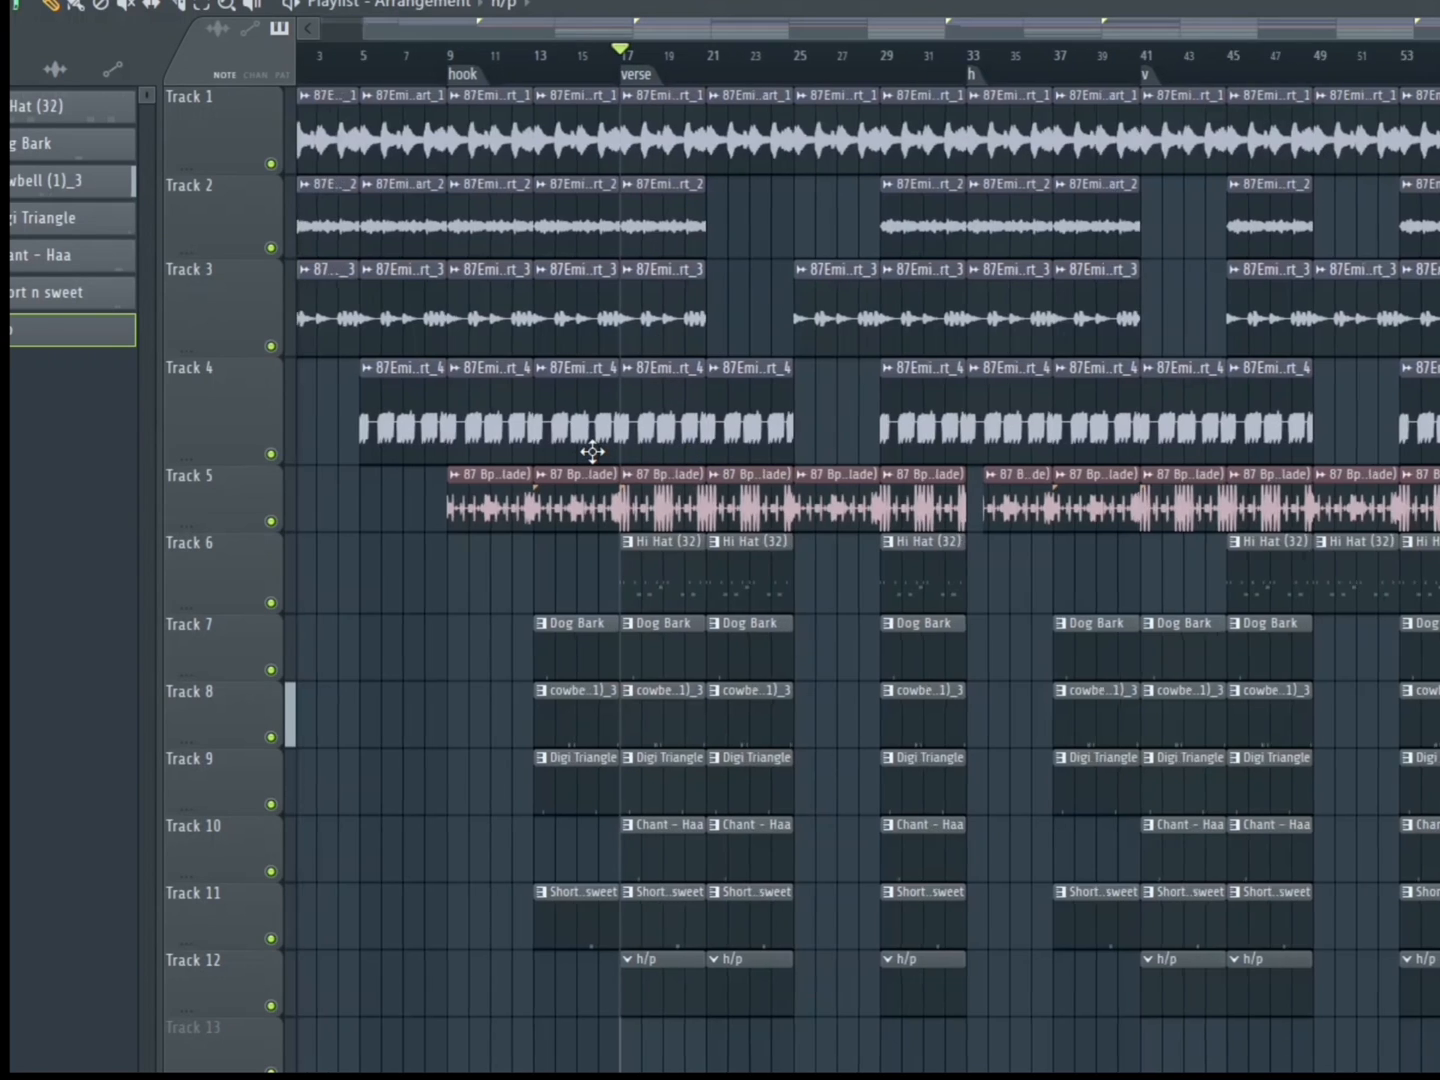
pyautogui.doubleClick(754, 400)
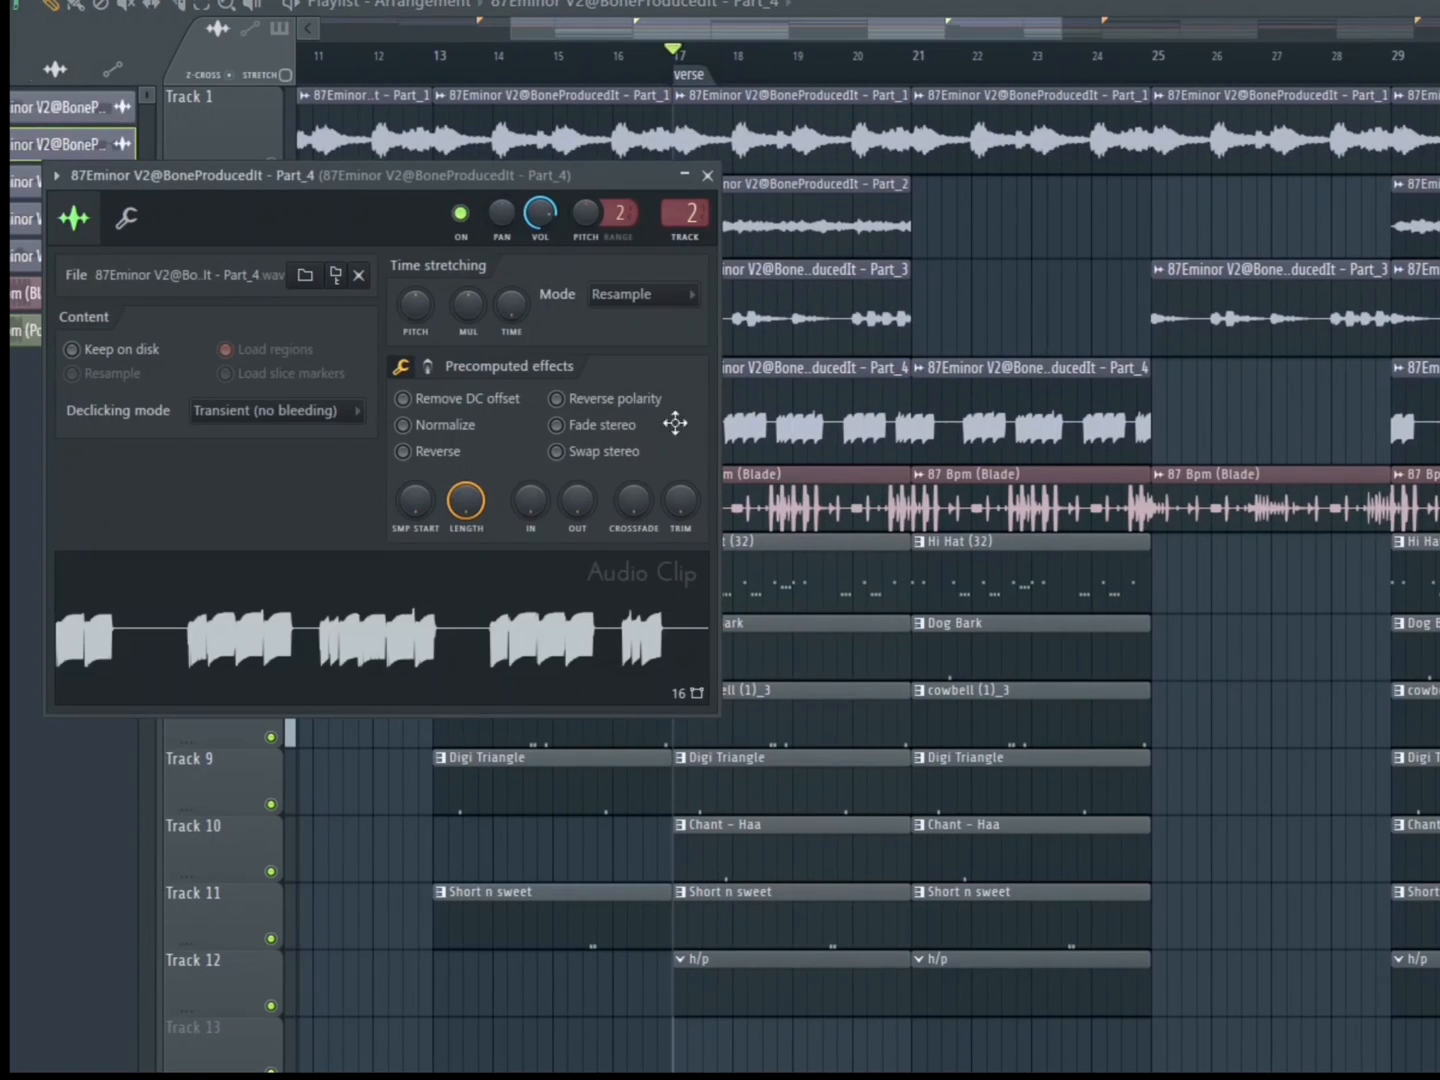
pyautogui.rightClick(331, 599)
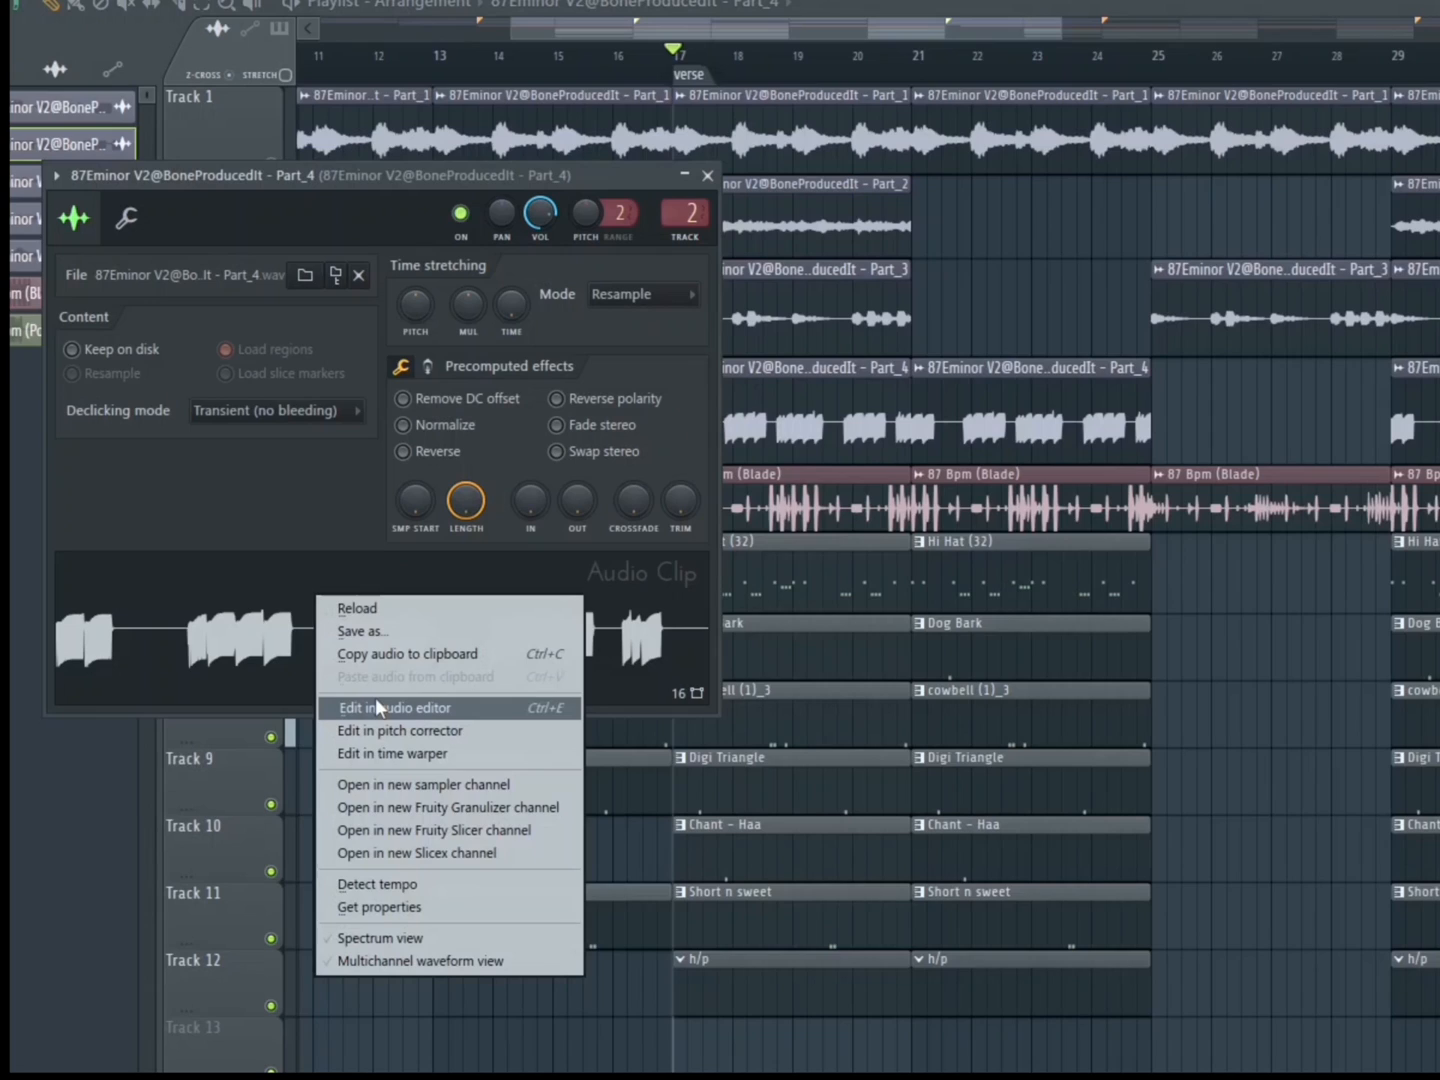
pyautogui.click(430, 710)
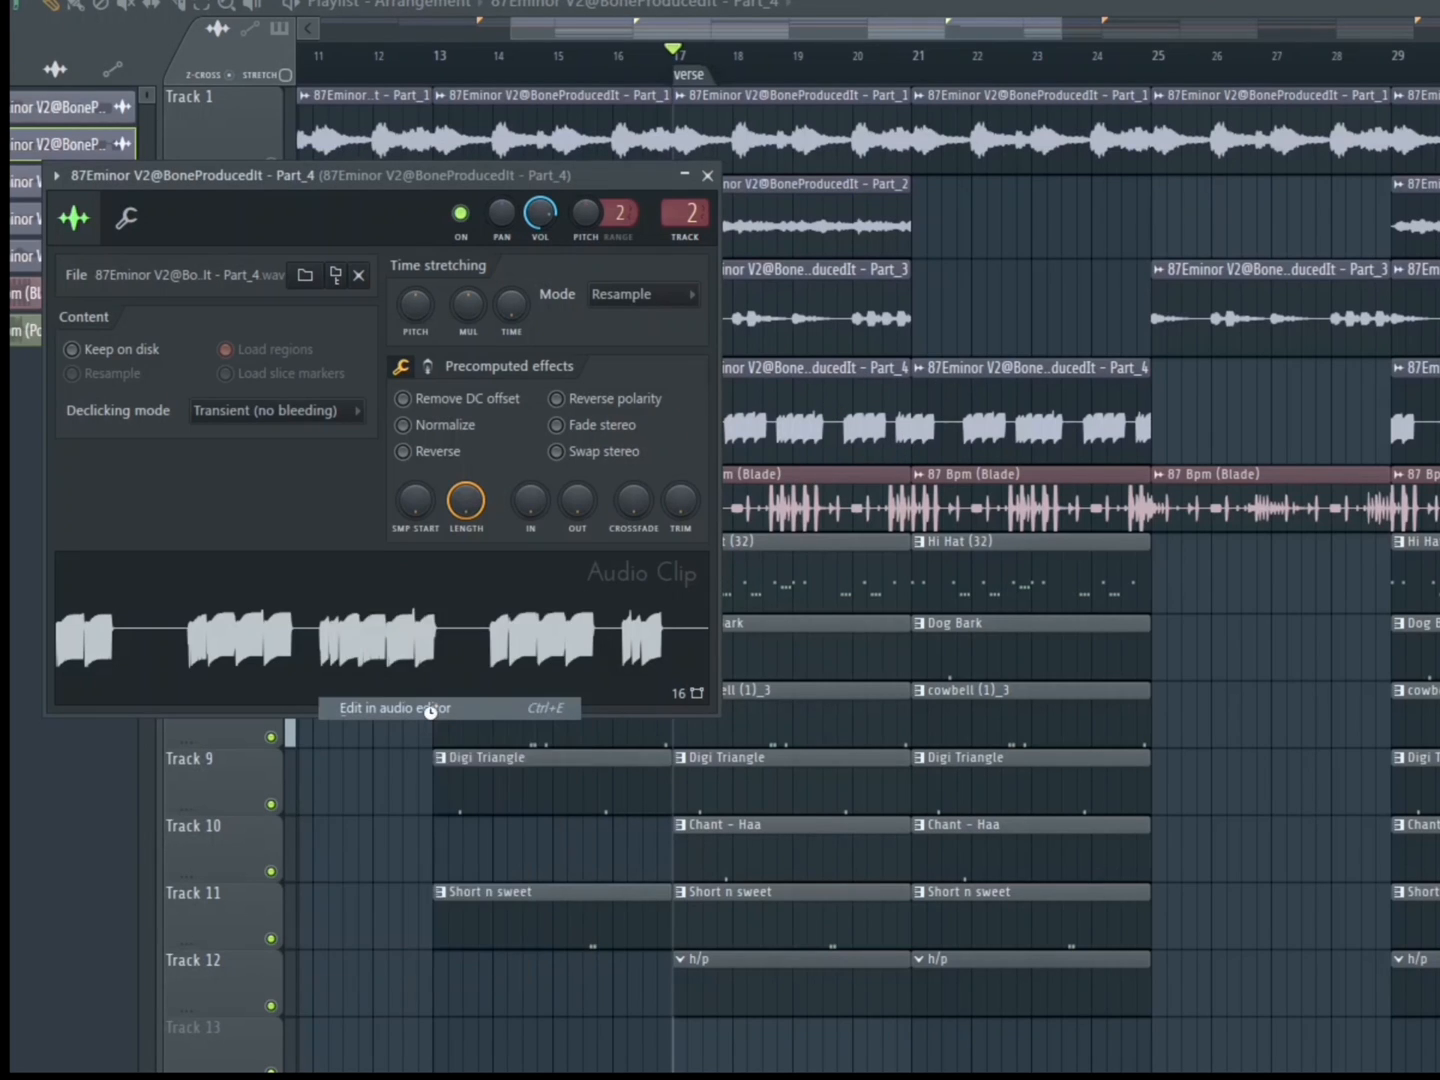
# Step: Detect the pitch regions of the Part_4 audio and examine the note names along the waveform
pyautogui.rightClick(556, 653)
pyautogui.moveTo(561, 772)
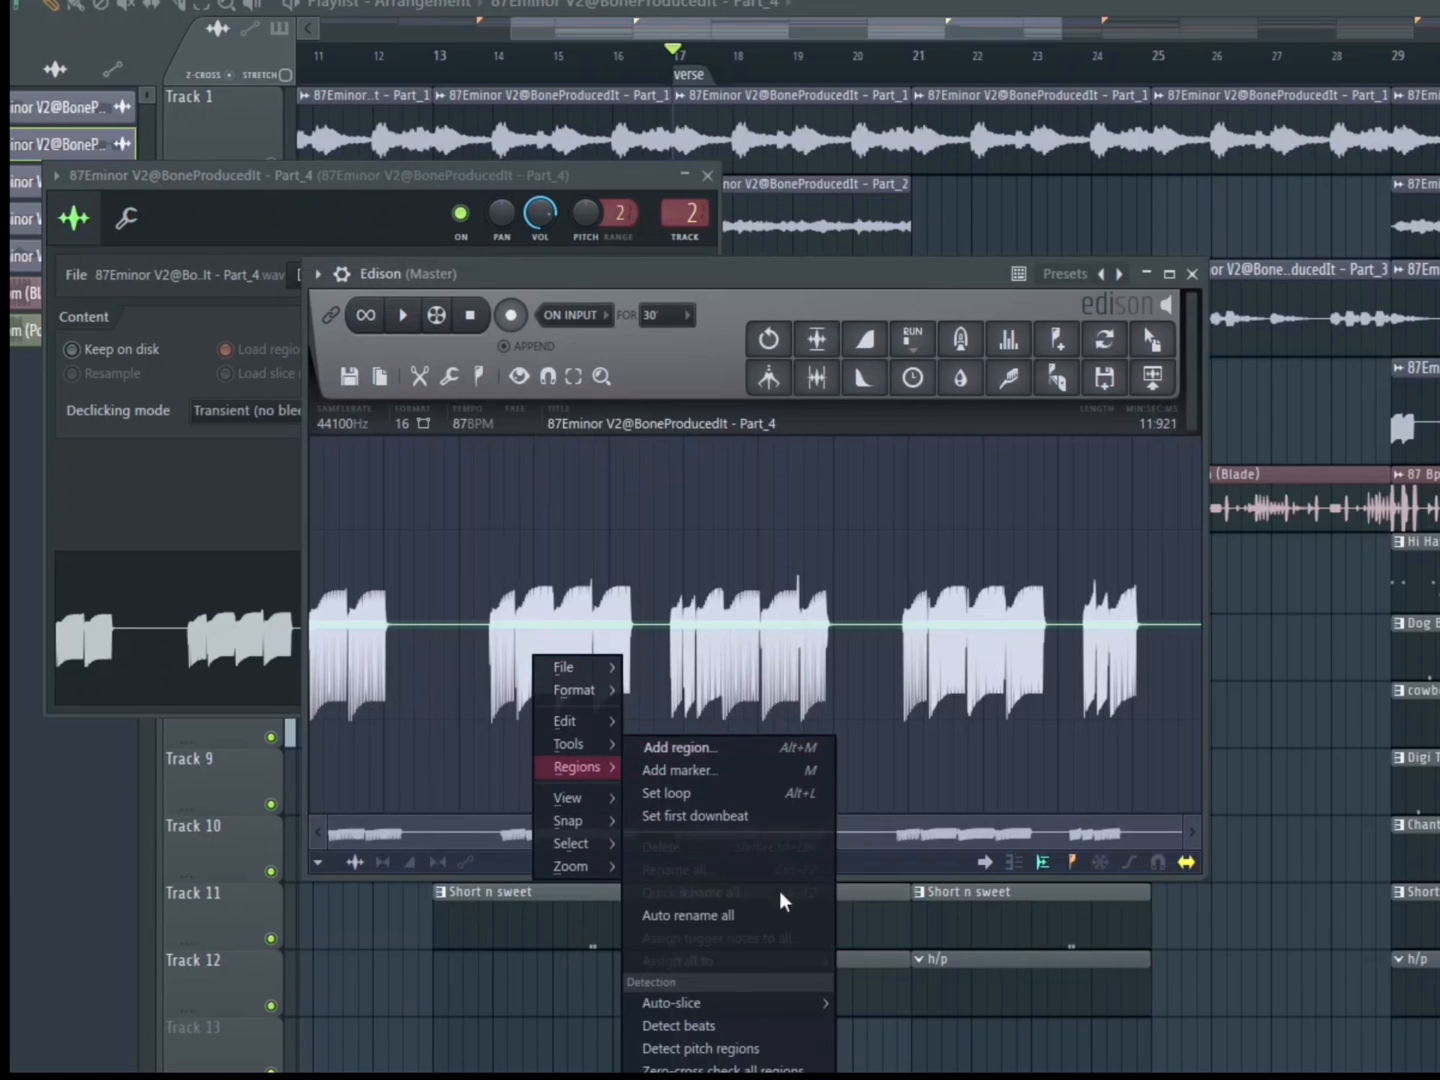
pyautogui.click(702, 1049)
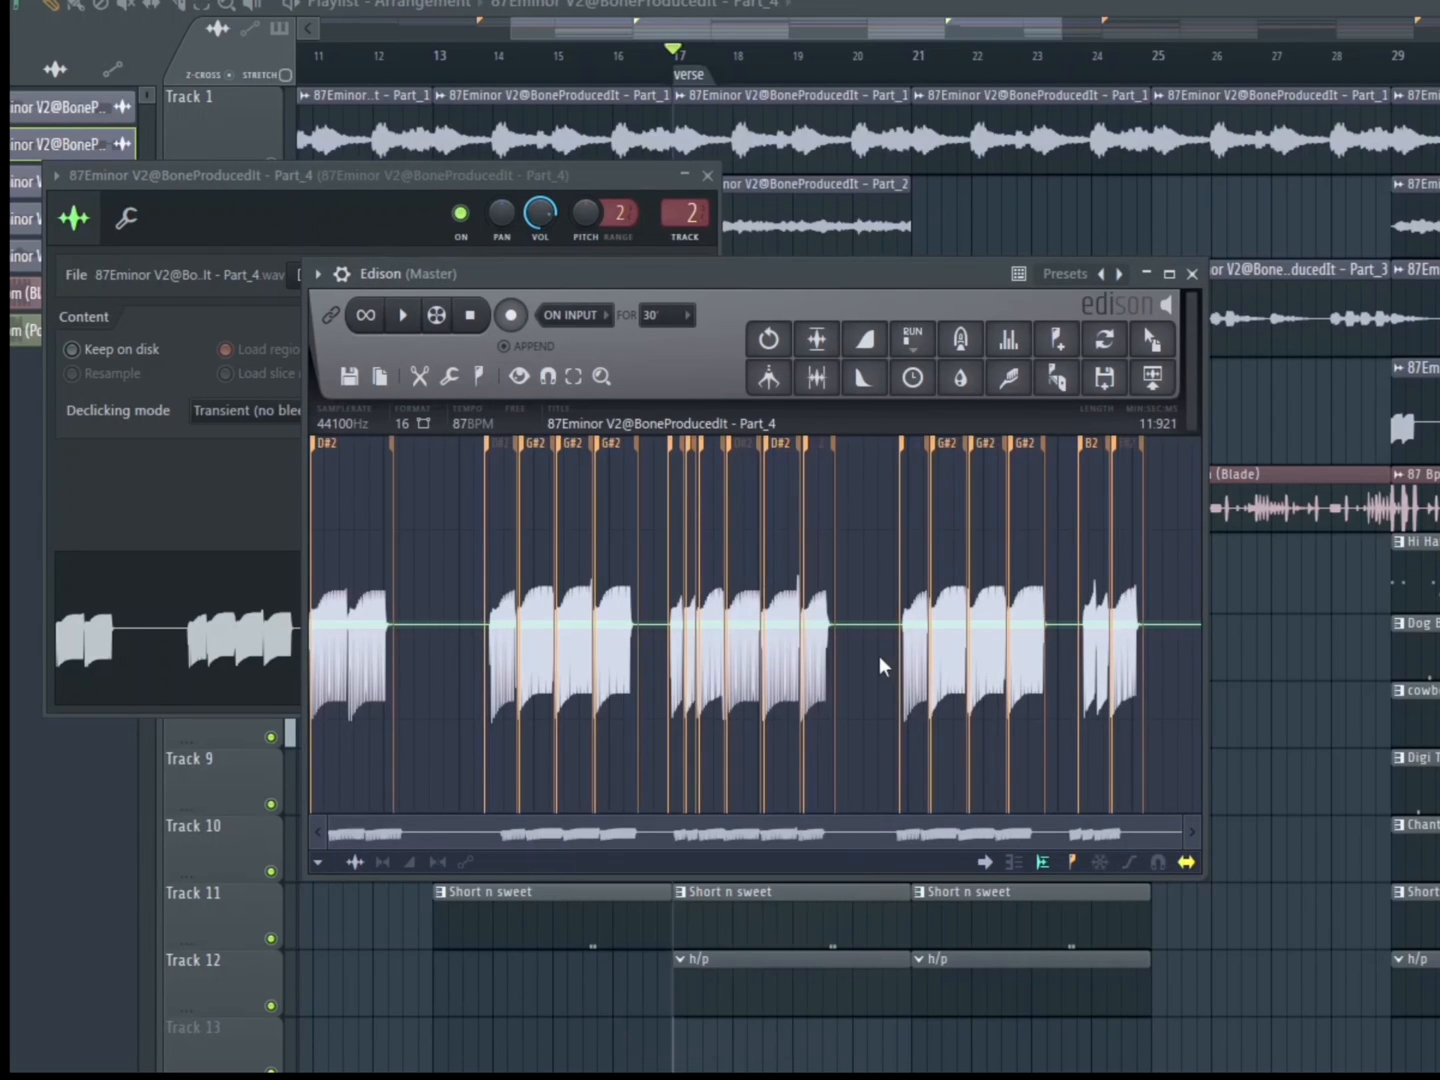
pyautogui.scroll(3, 598, 728)
pyautogui.scroll(4, 687, 900)
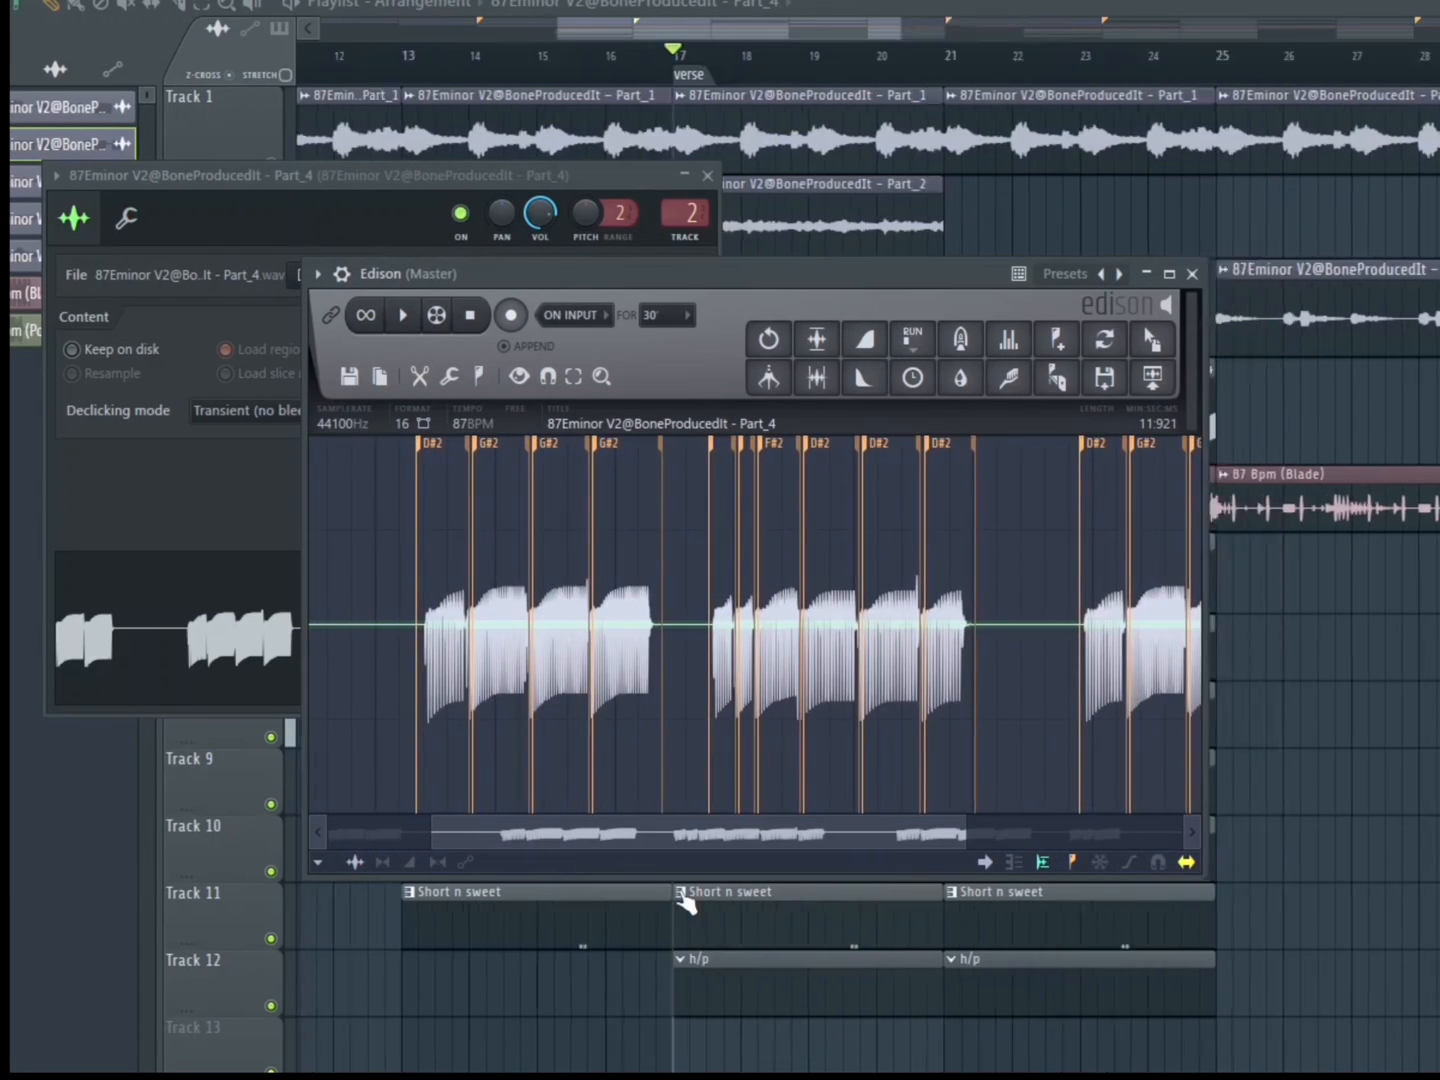
pyautogui.hscroll(-2, 665, 800)
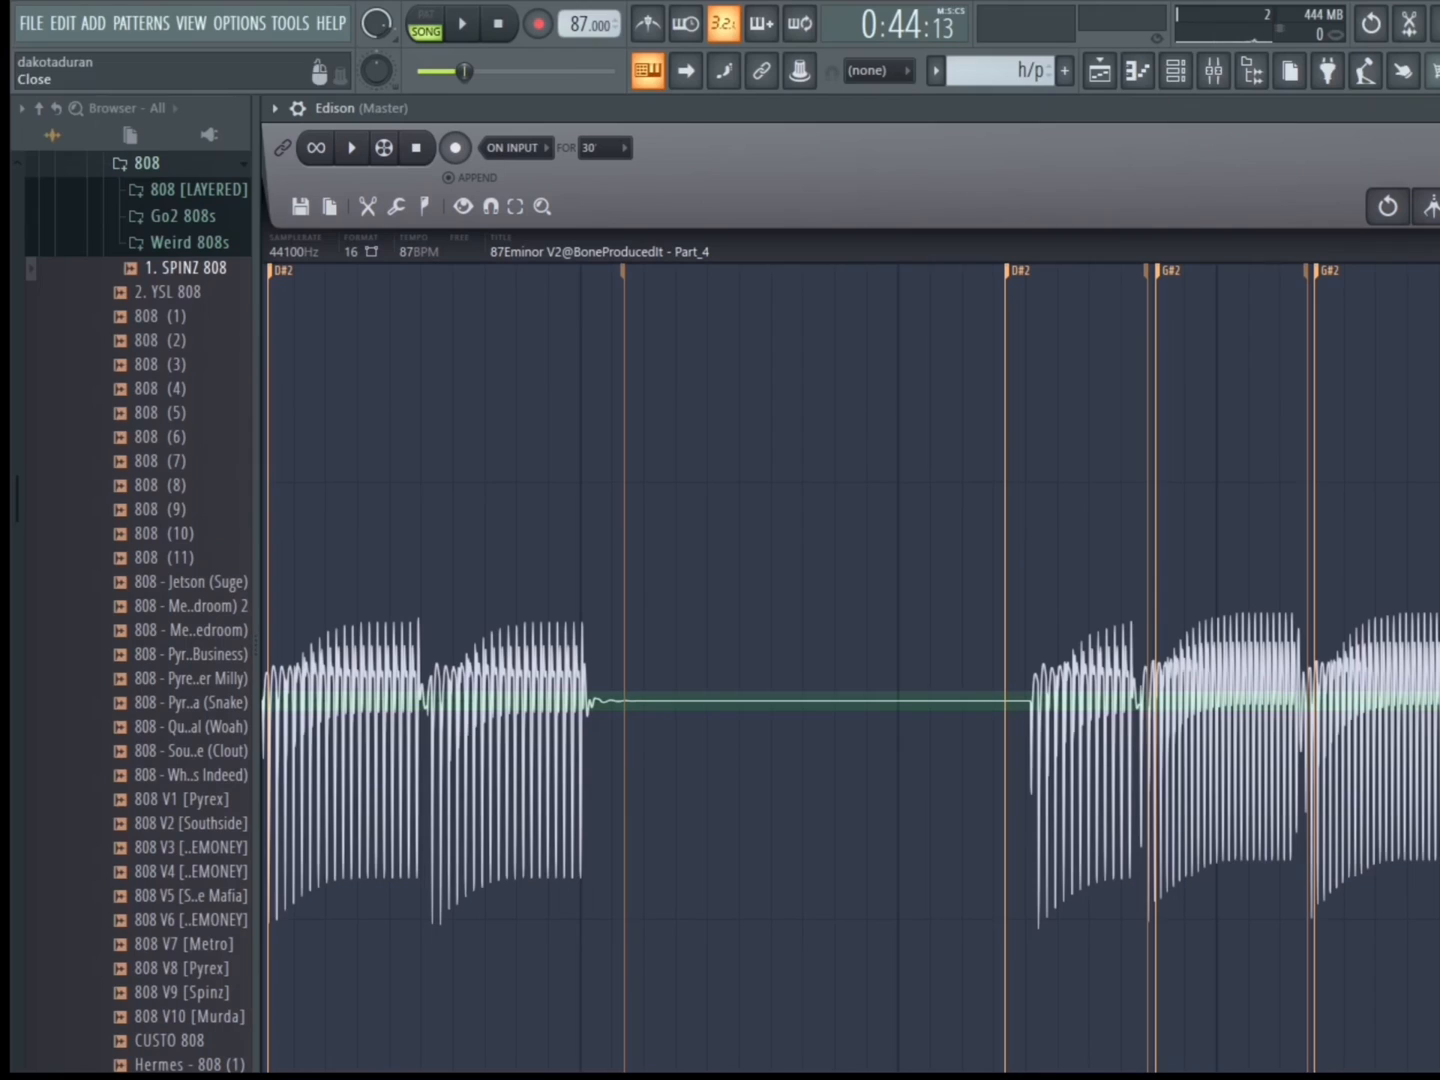
# Step: Add an FL Keys channel and open its empty piano roll
pyautogui.click(92, 23)
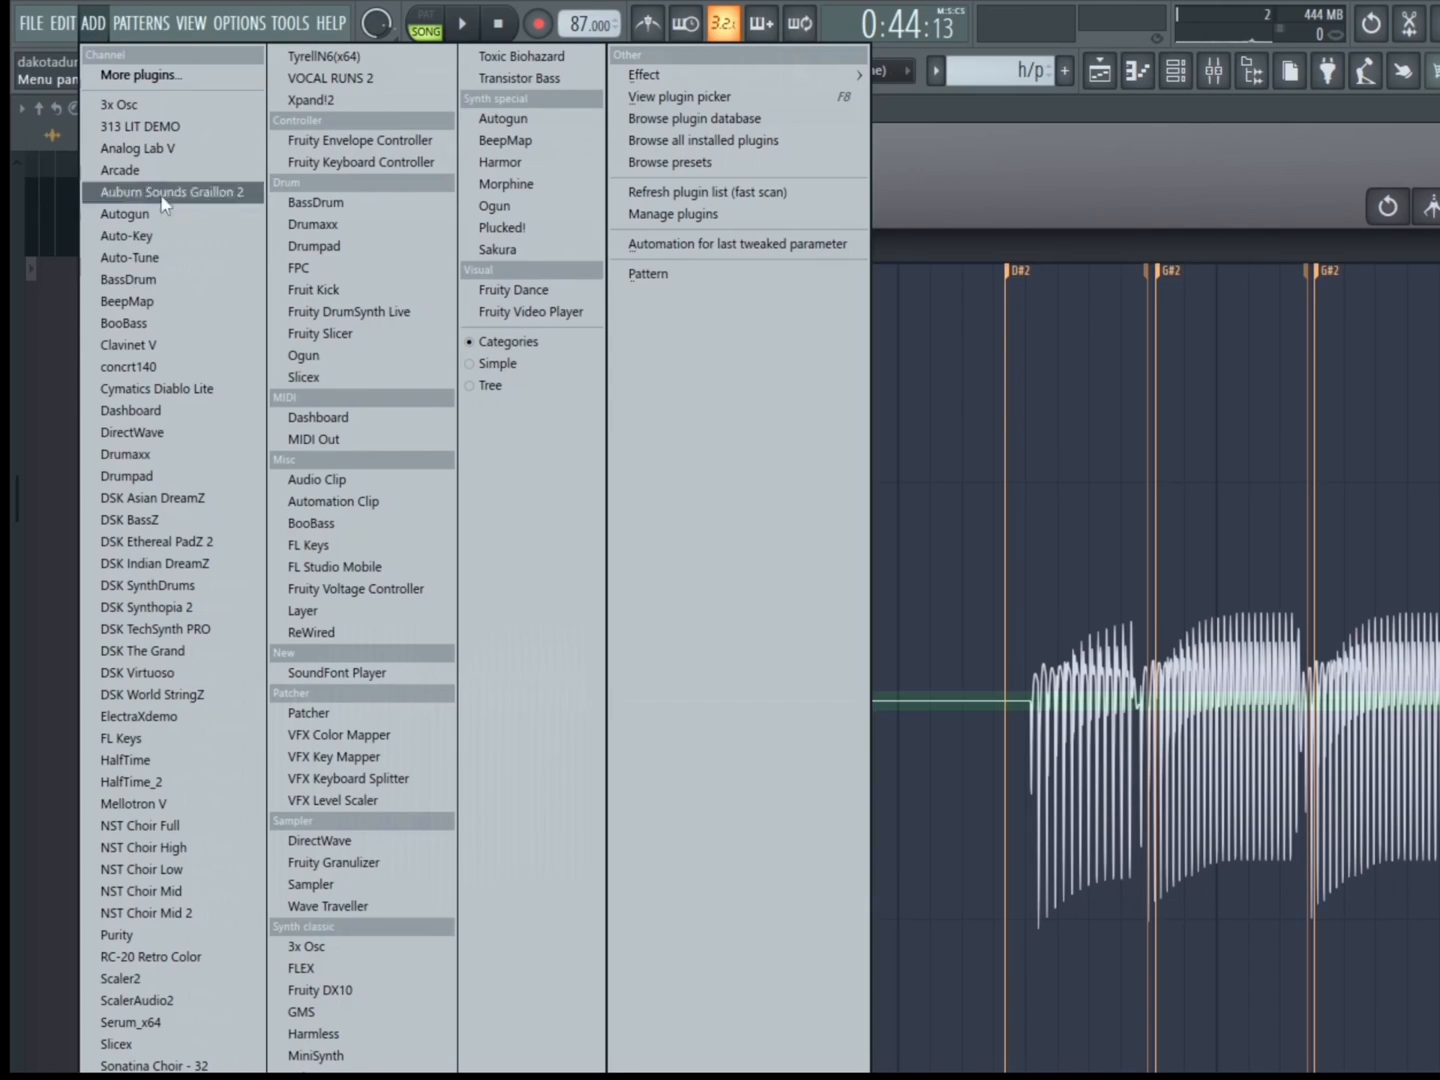
pyautogui.click(152, 737)
pyautogui.click(1138, 72)
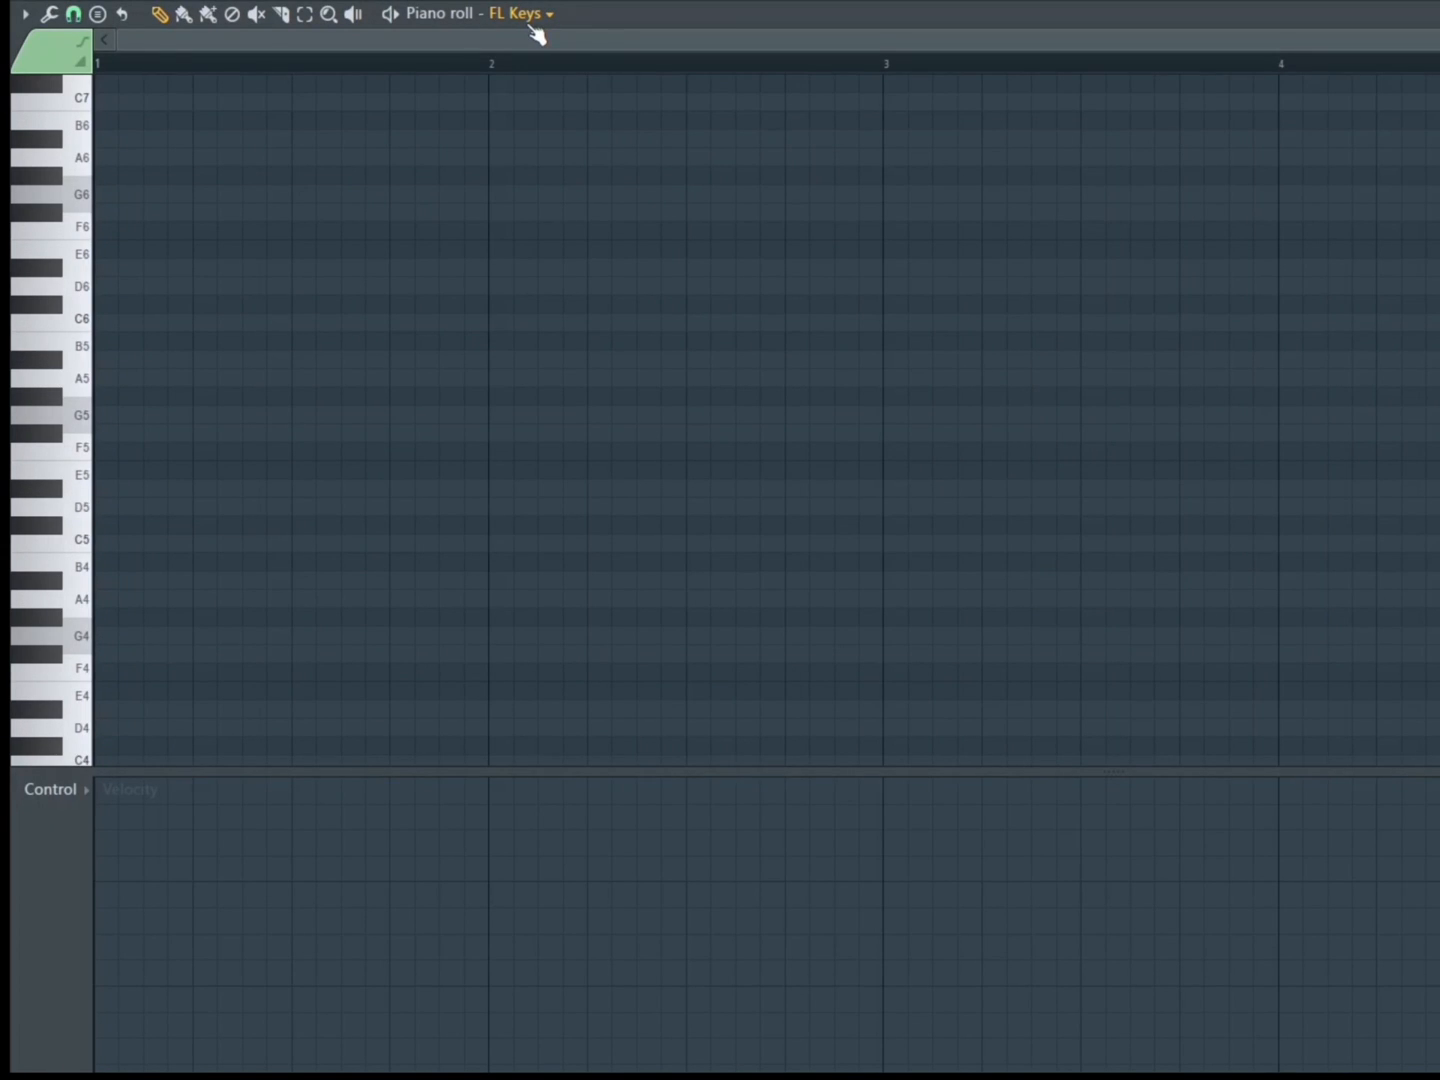
# Step: Place four short D#5 notes in bar 1, three spaced evenly from the start and one just before bar 2
pyautogui.click(103, 489)
pyautogui.click(172, 487)
pyautogui.press('space')
pyautogui.click(251, 488)
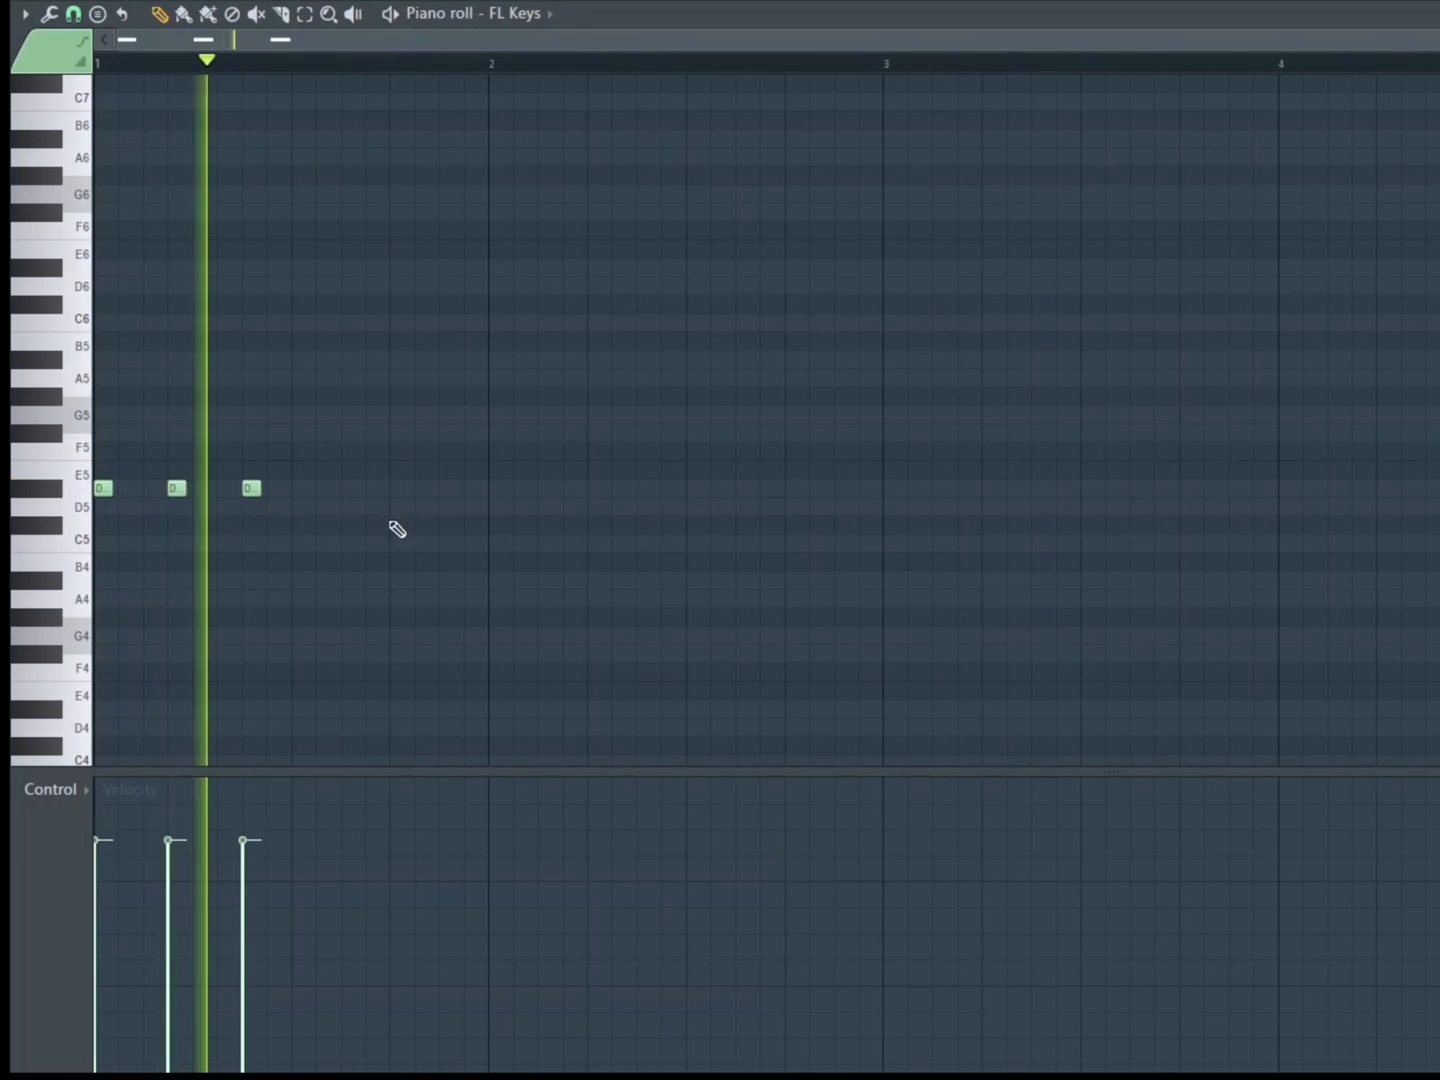
pyautogui.click(443, 488)
pyautogui.press('space')
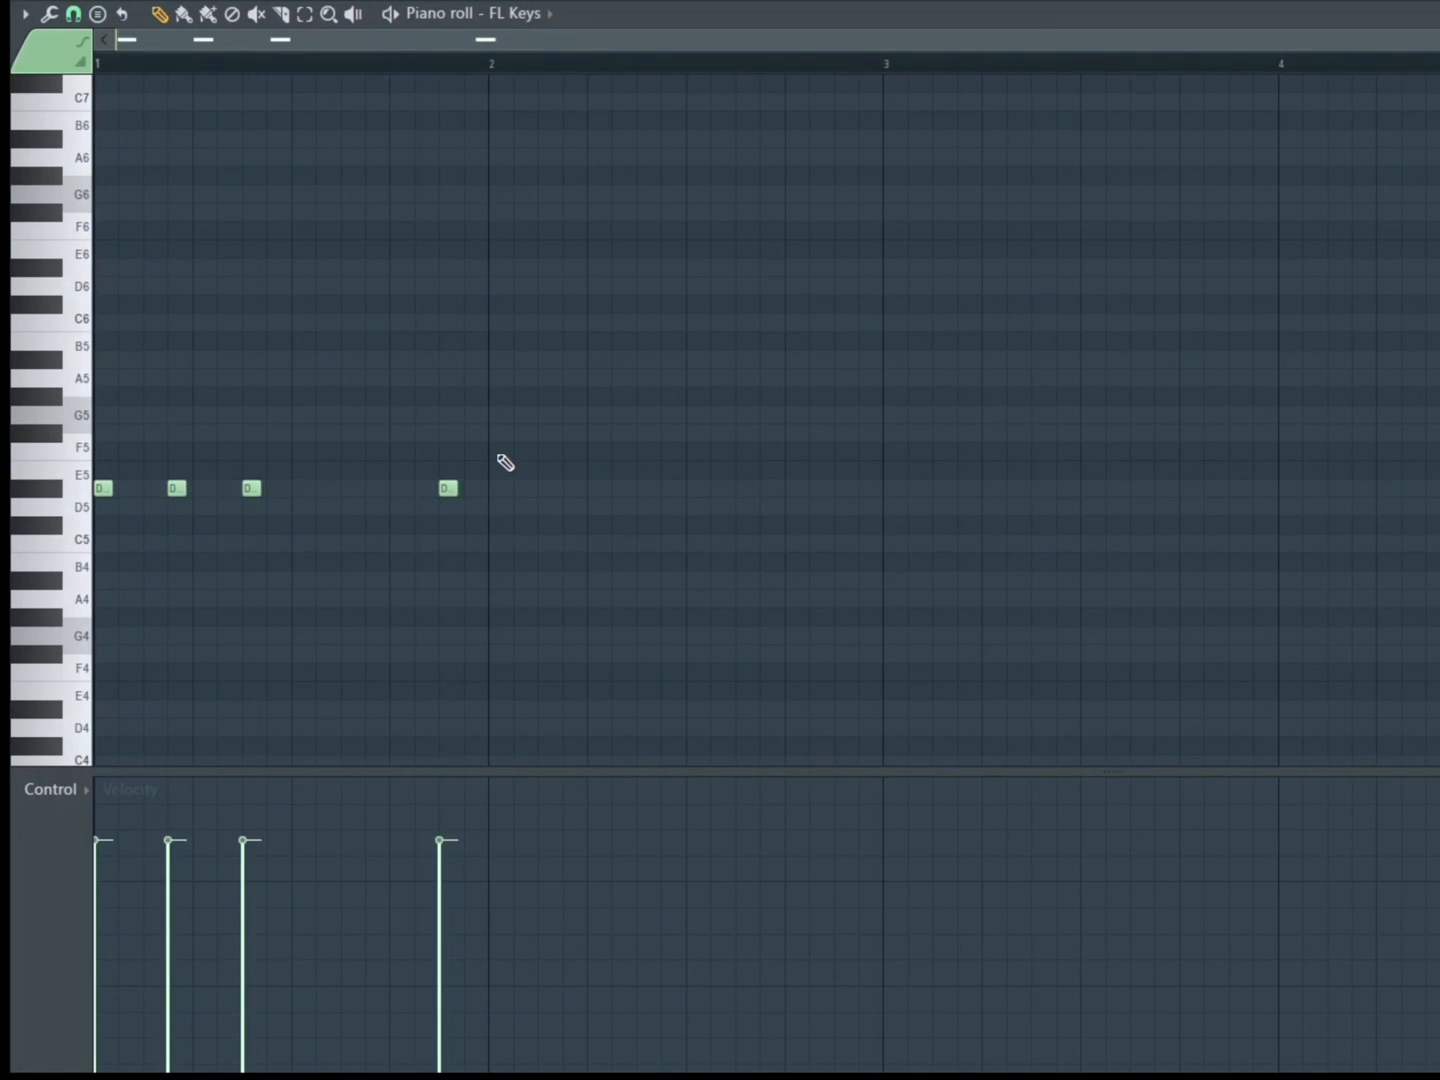
# Step: Place three evenly spaced G#5 notes from the start of bar 2, checking the timing against playback
pyautogui.press('space')
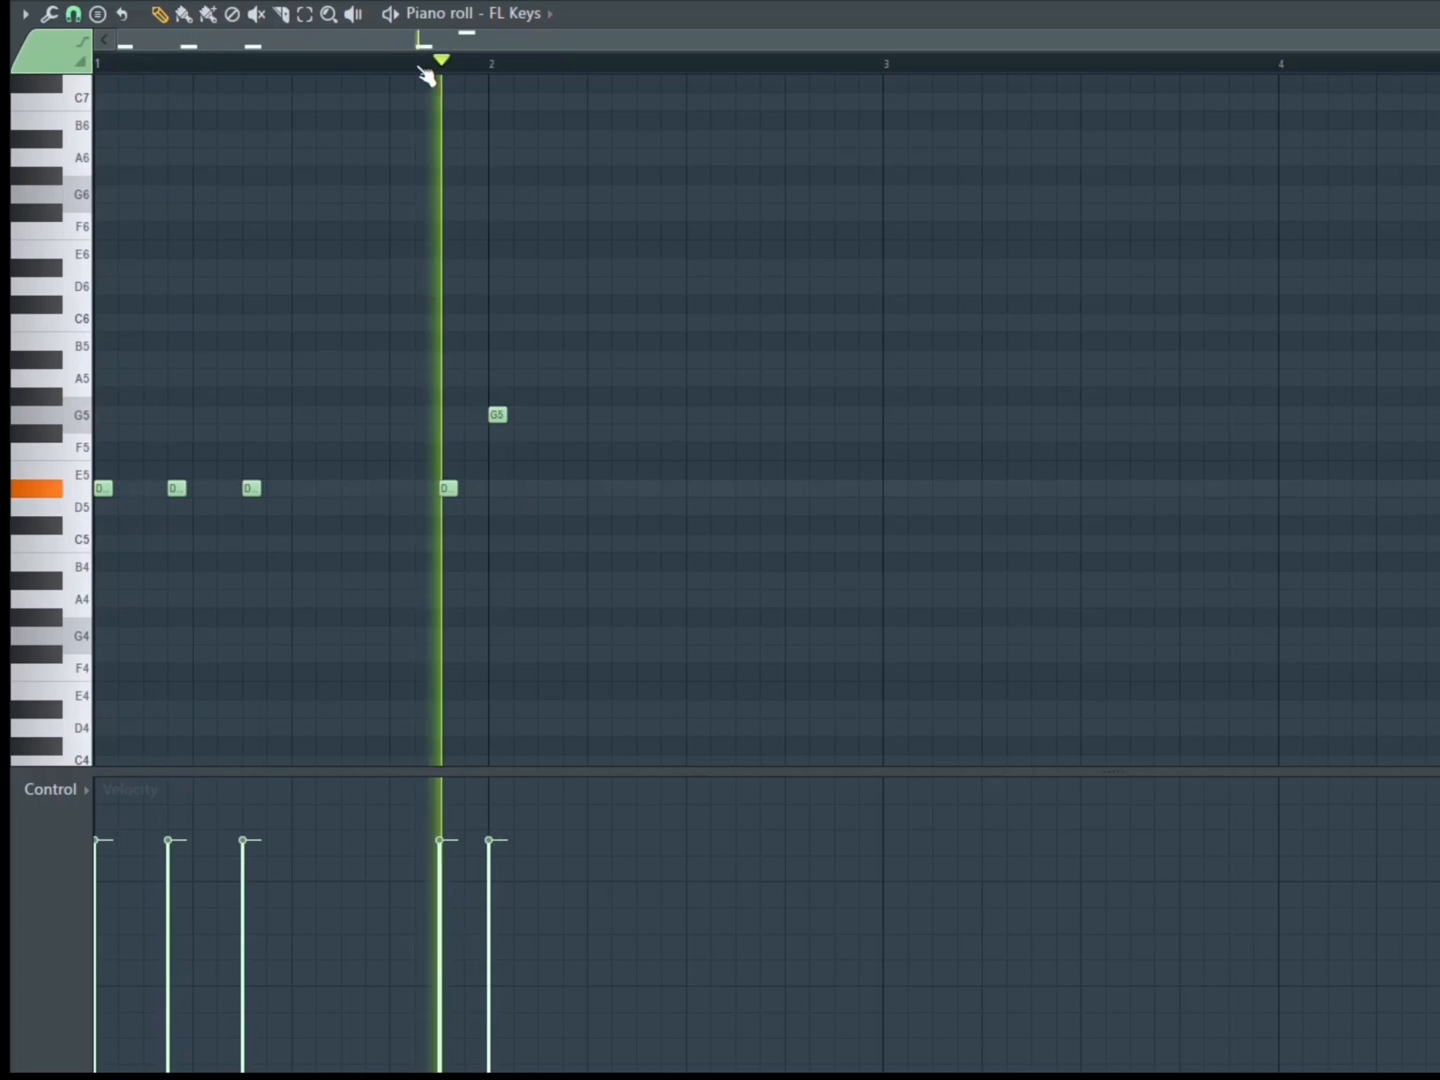
pyautogui.press('space')
pyautogui.moveTo(497, 415); pyautogui.dragTo(496, 397)
pyautogui.press('space')
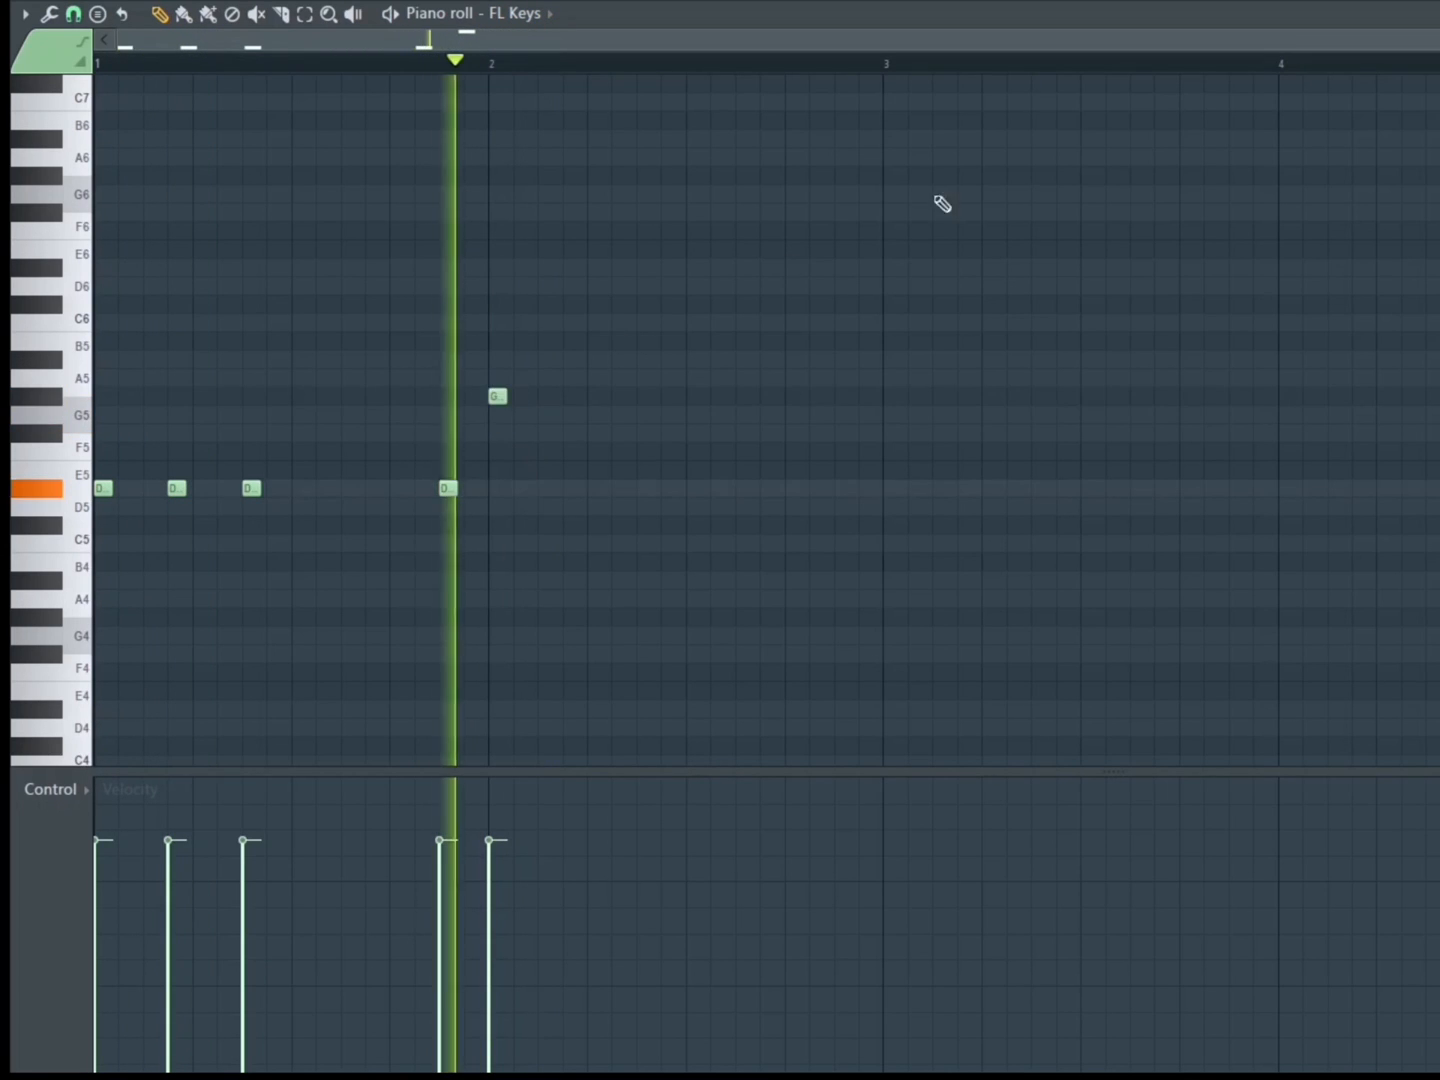
pyautogui.click(572, 401)
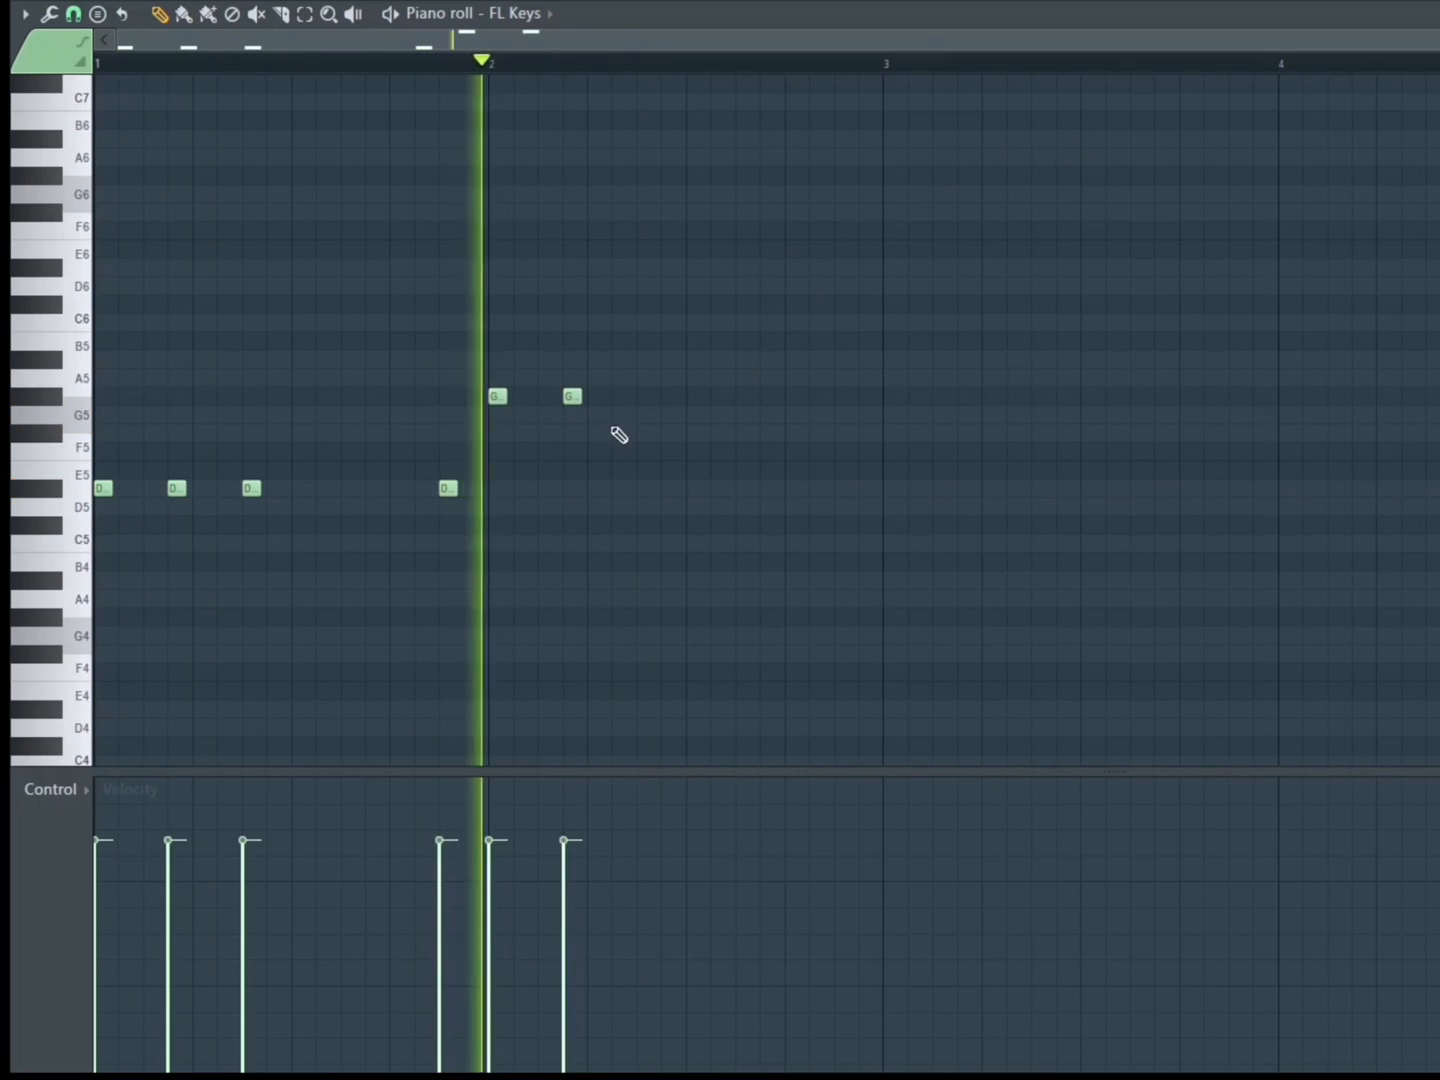
pyautogui.click(646, 400)
pyautogui.click(816, 415)
pyautogui.rightClick(823, 418)
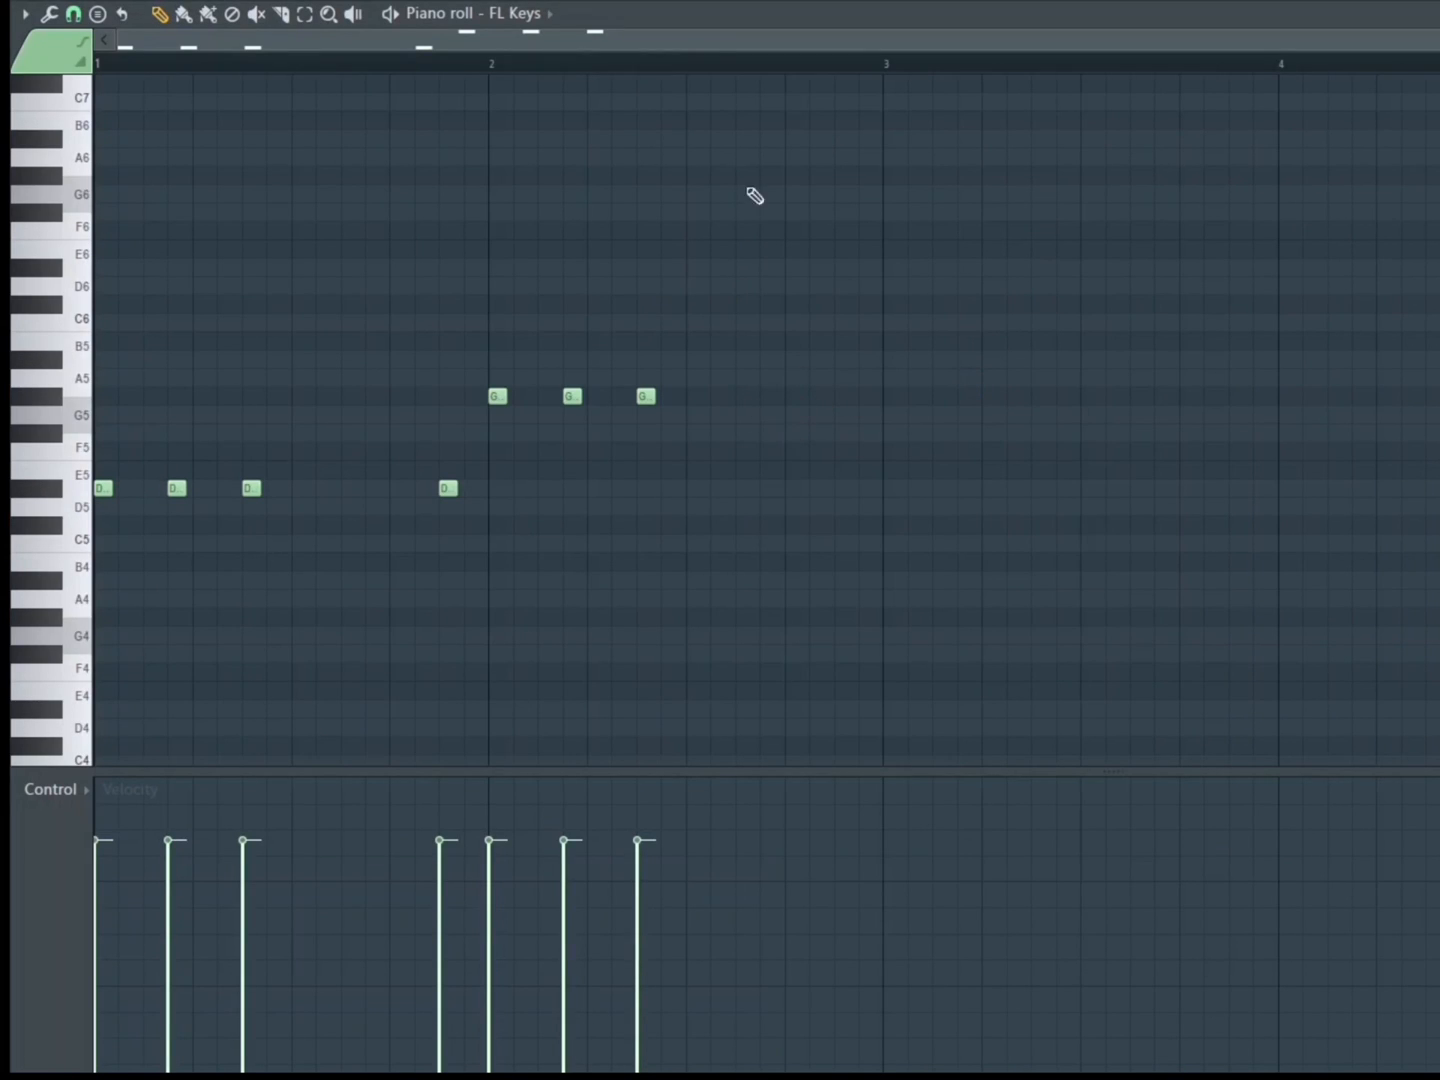
# Step: Play the pattern from the middle of bar 2 and add a fourth G#5 note just after that point
pyautogui.click(719, 68)
pyautogui.press('space')
pyautogui.press('space')
pyautogui.press('space')
pyautogui.press('space')
pyautogui.press('space')
pyautogui.click(745, 396)
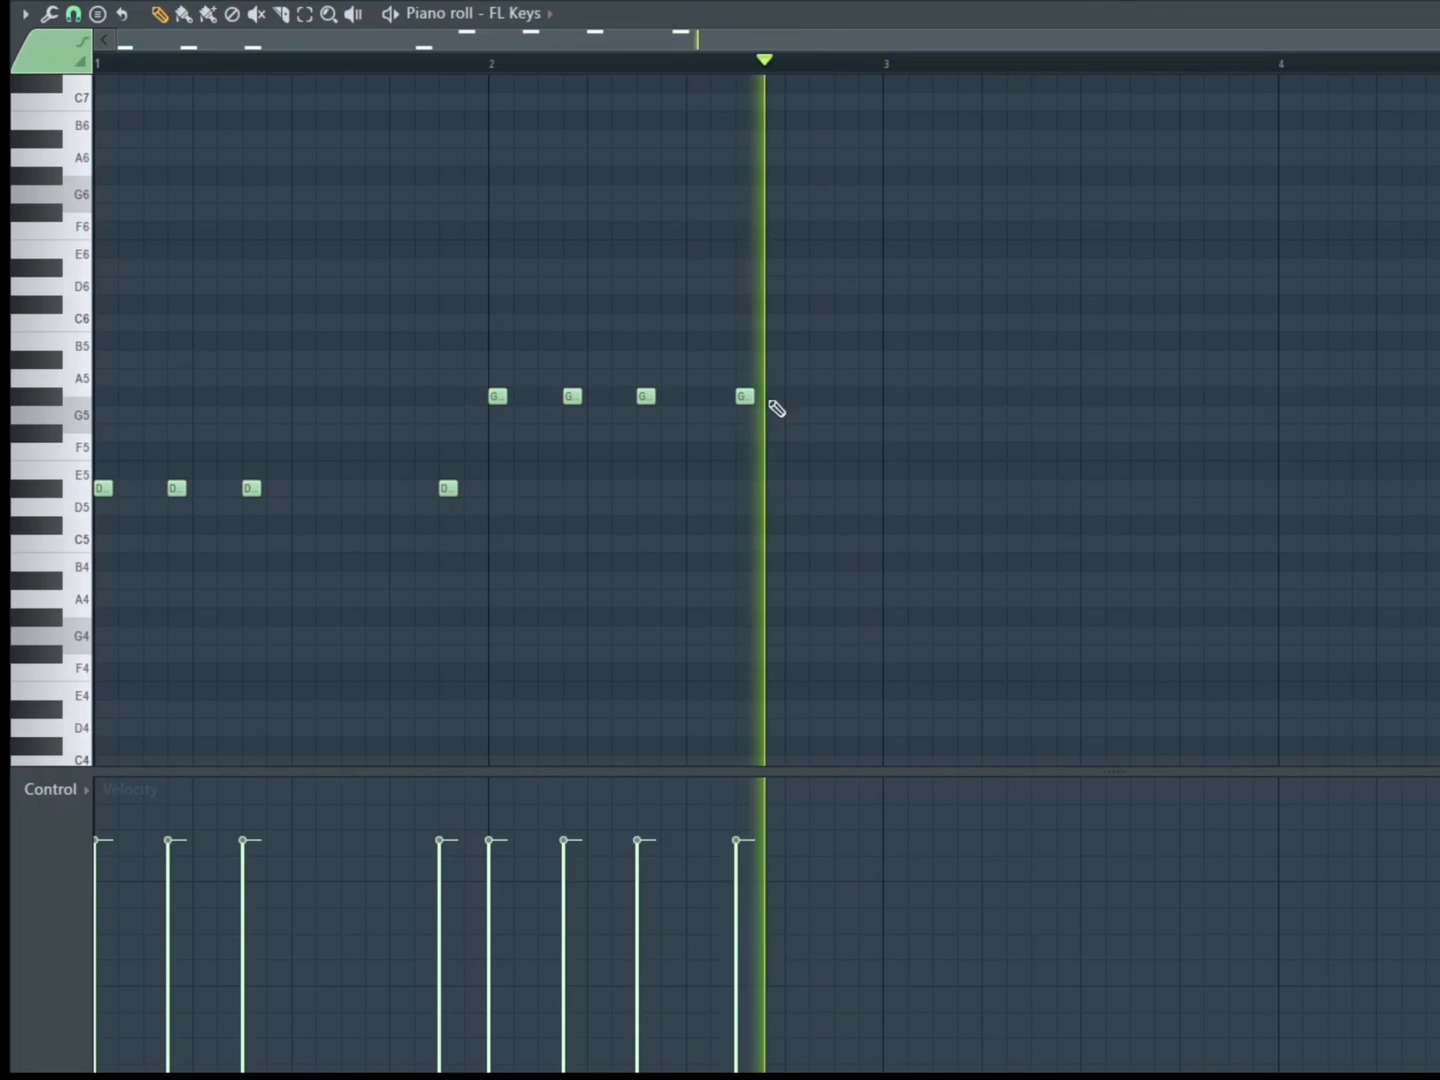
# Step: Add a closing note near the end of bar 2 and set its pitch to F#5, checking it by playback
pyautogui.press('space')
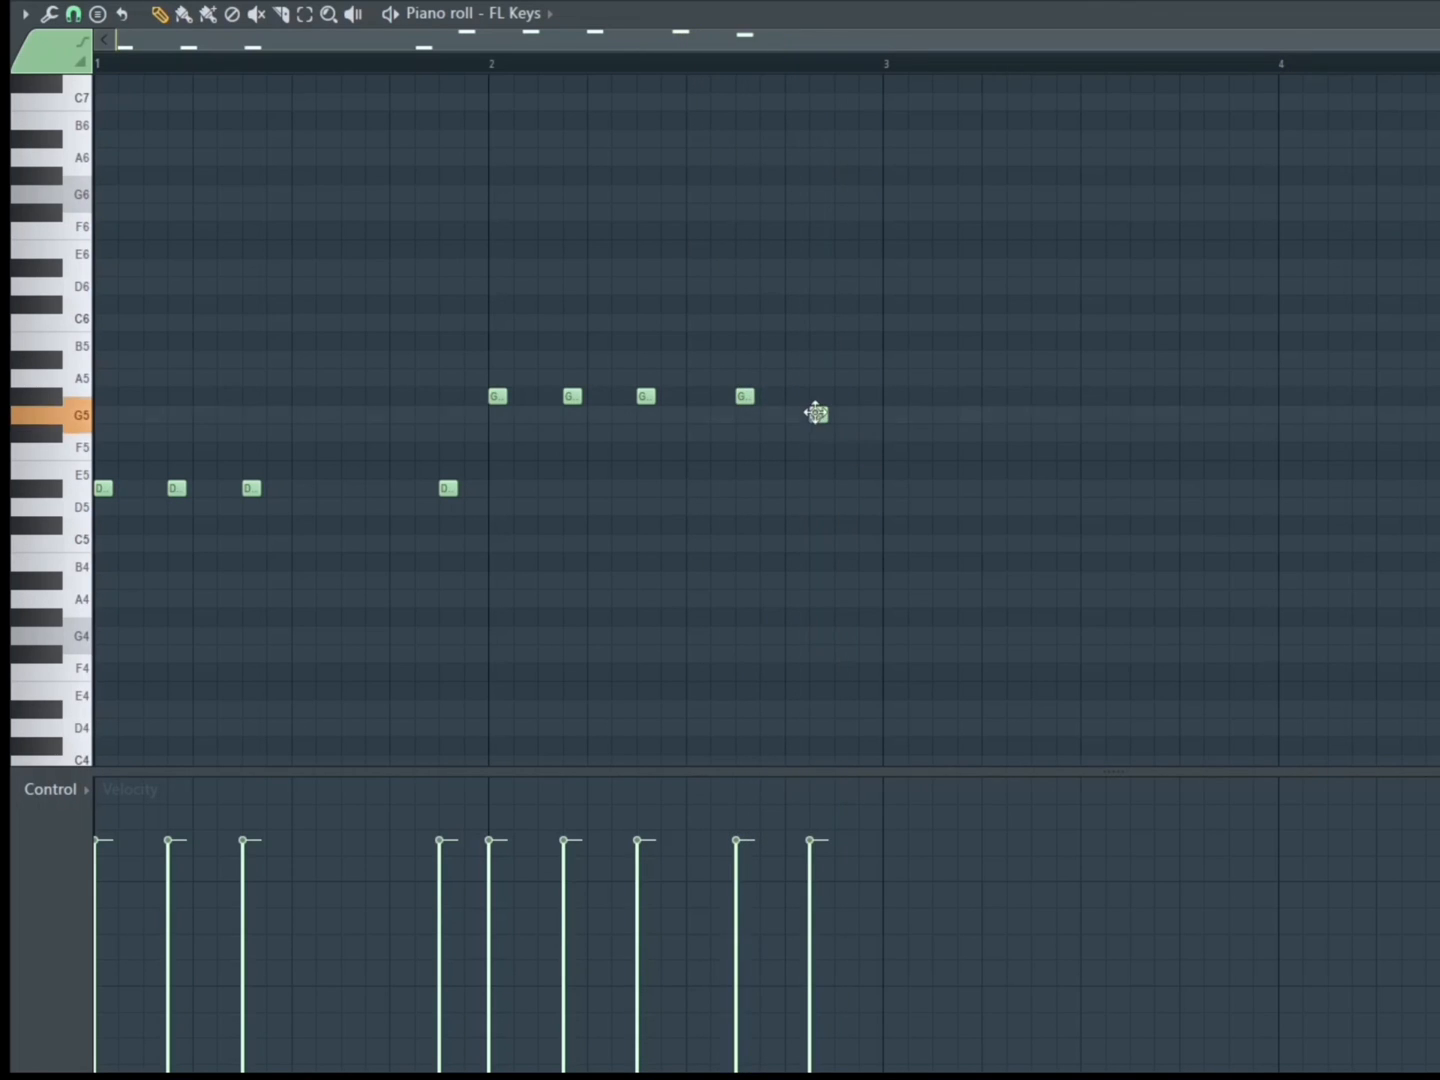
pyautogui.press('space')
pyautogui.press('space')
pyautogui.press('space')
pyautogui.press('space')
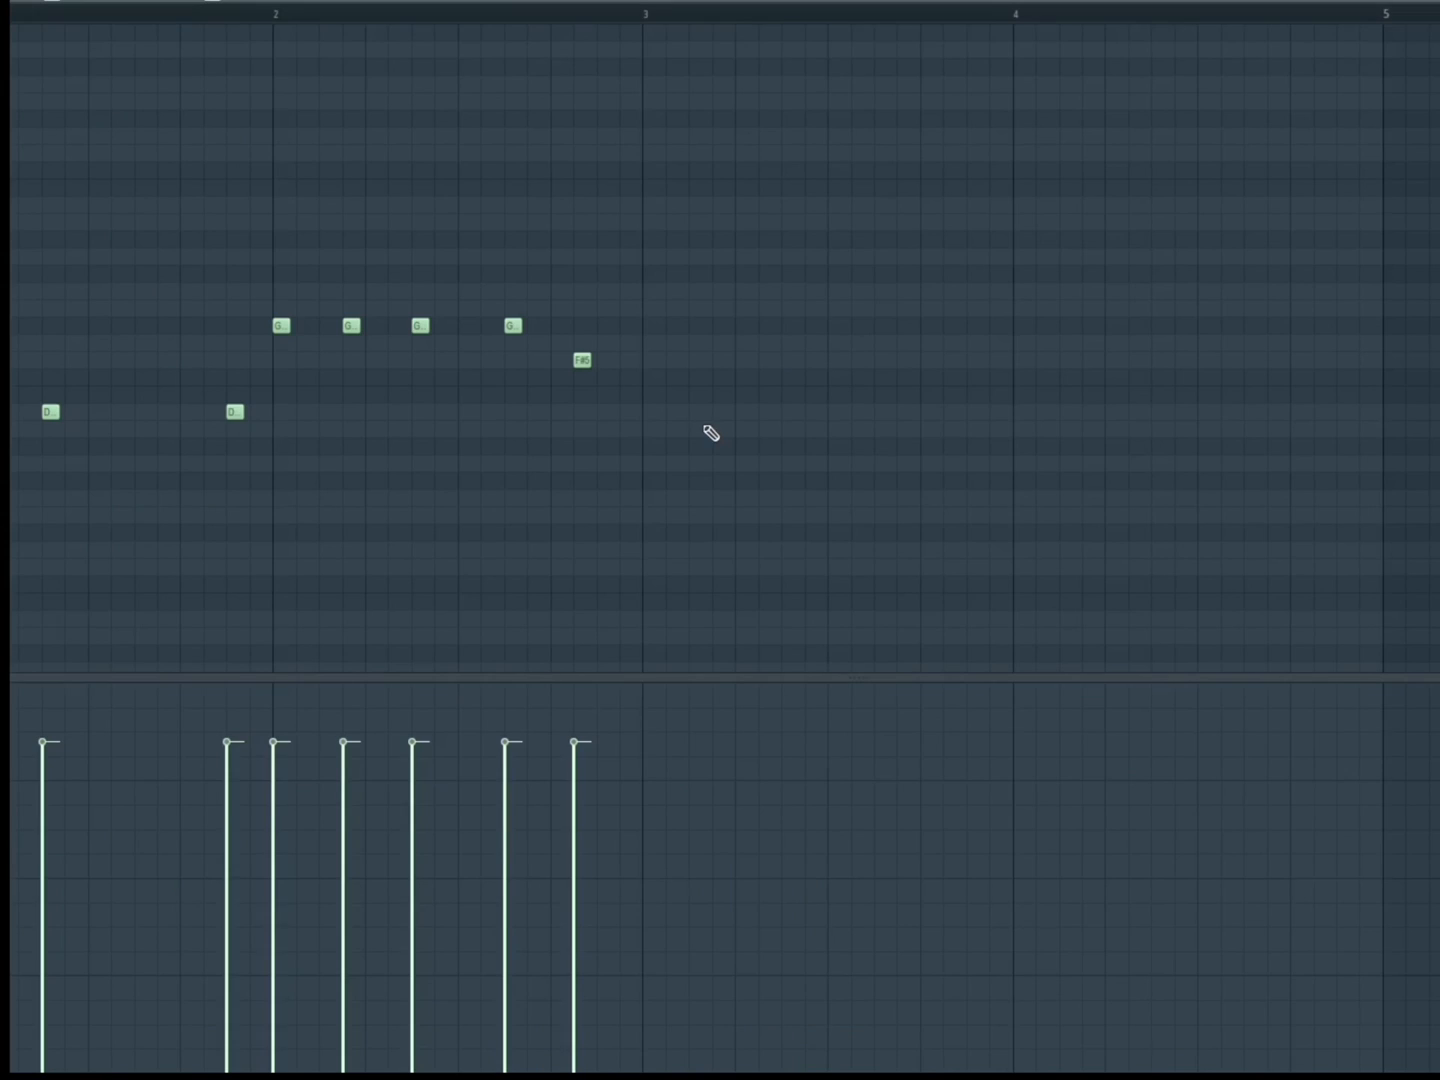
# Step: Duplicate the two-bar note pattern and align the copy with the start of bar 3
pyautogui.hotkey('ctrl', 'b')
pyautogui.press('space')
pyautogui.moveTo(601, 418); pyautogui.dragTo(640, 422)
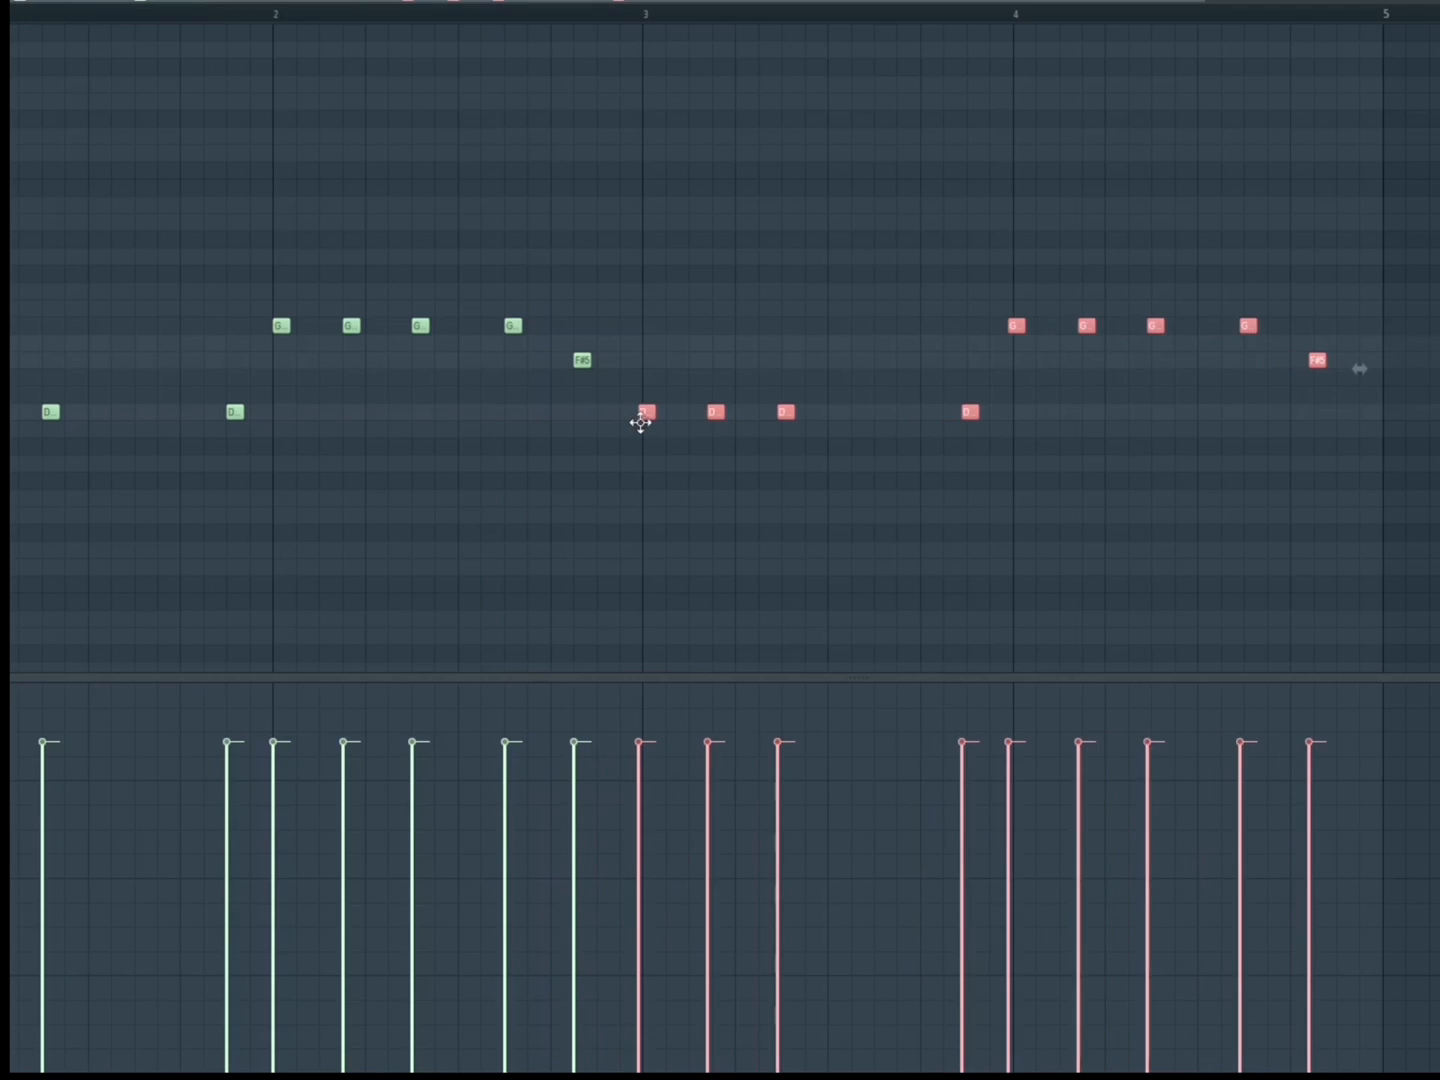
pyautogui.hotkey('ctrl', 'd')
pyautogui.press('space')
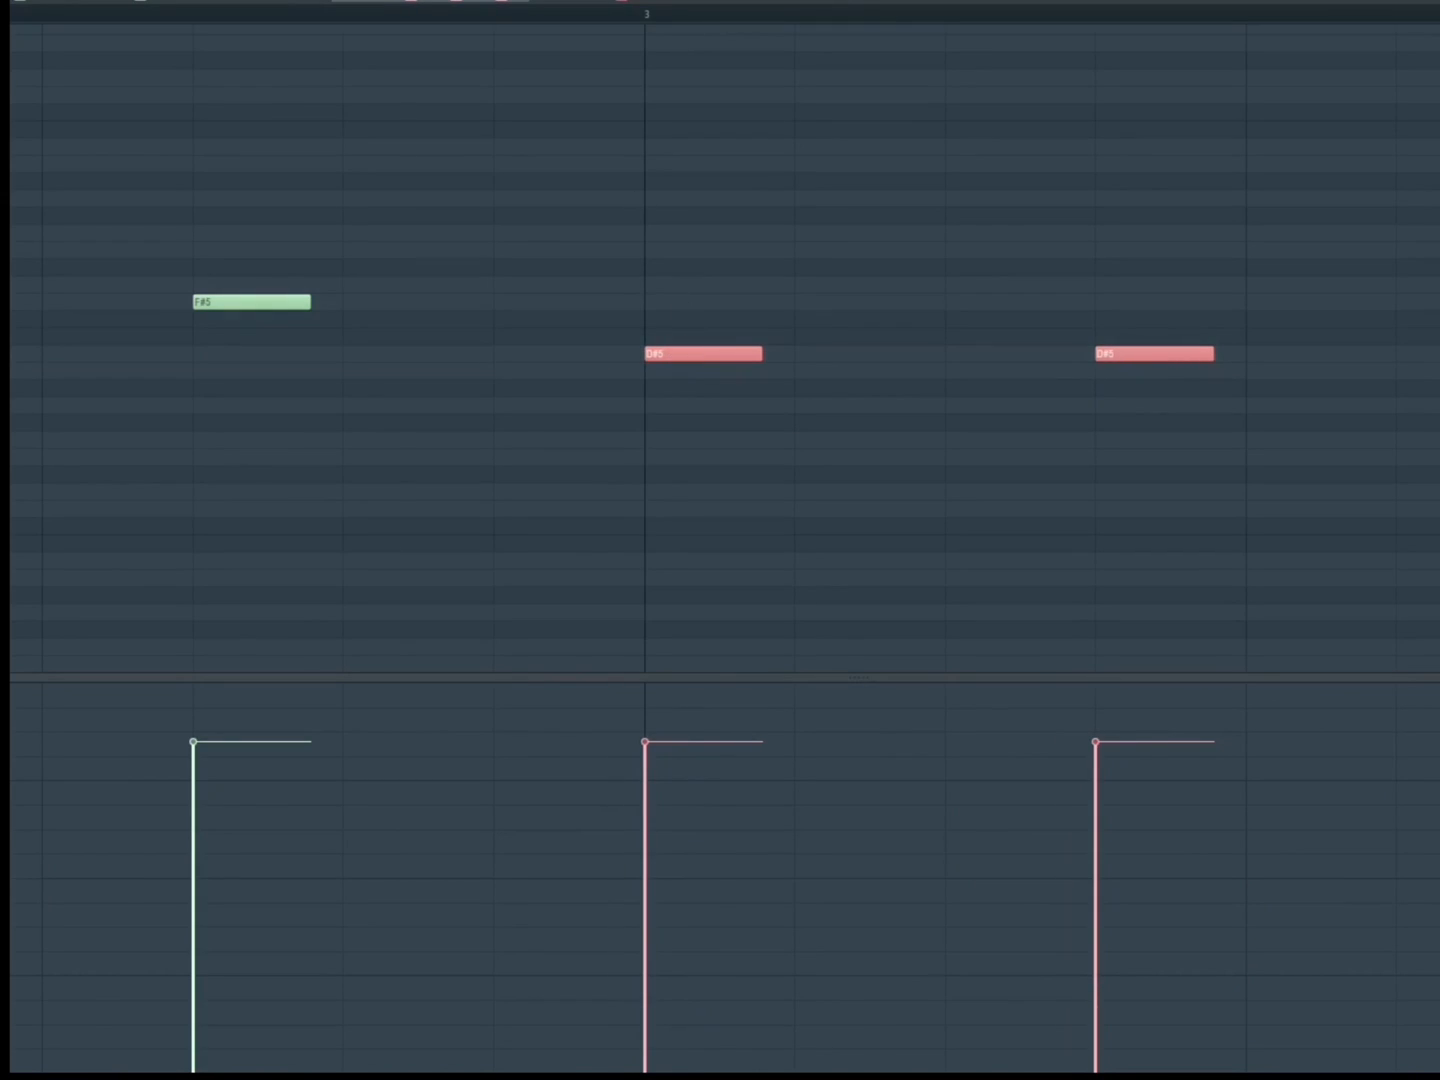
pyautogui.click(18, 35)
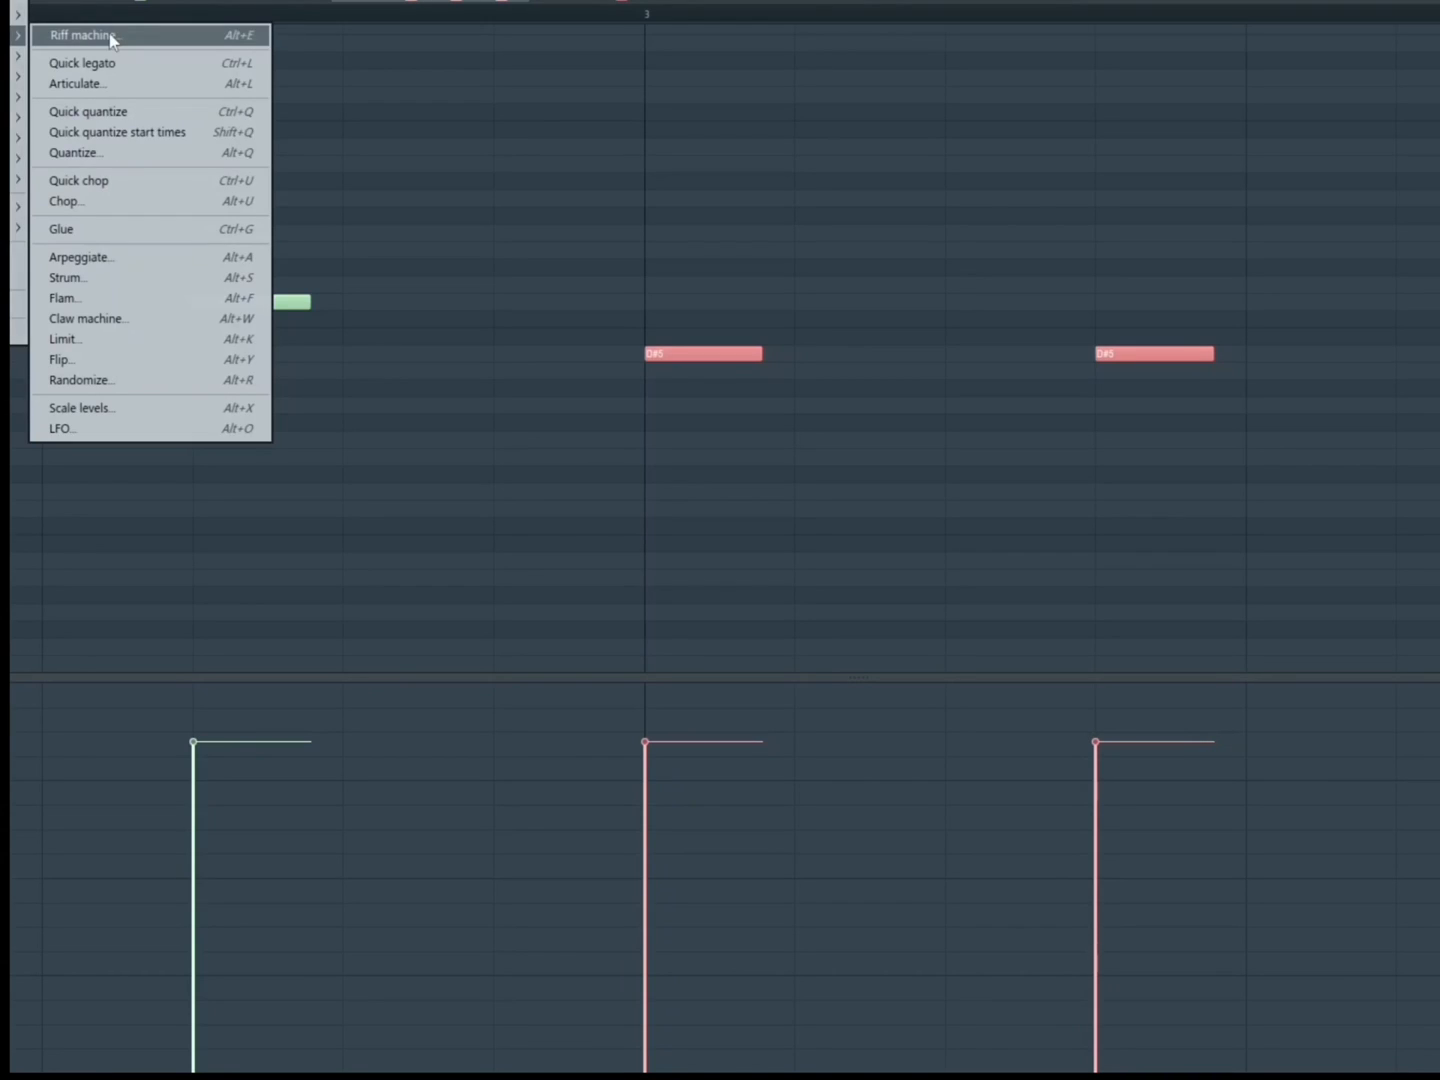
pyautogui.moveTo(18, 77)
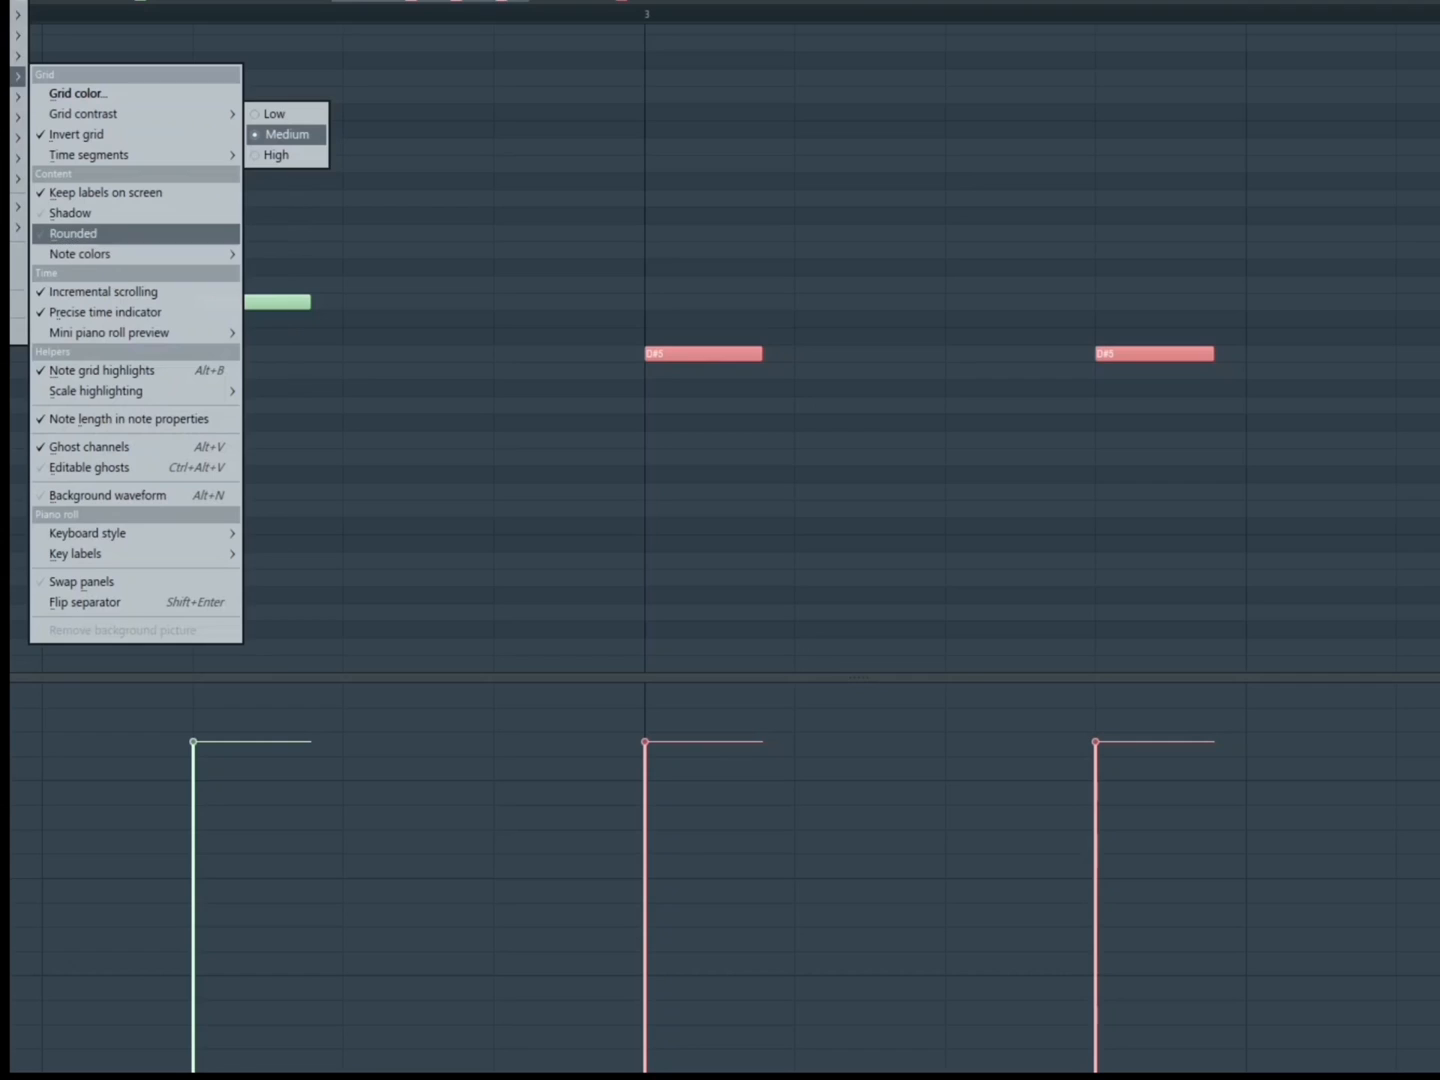
pyautogui.press('Escape')
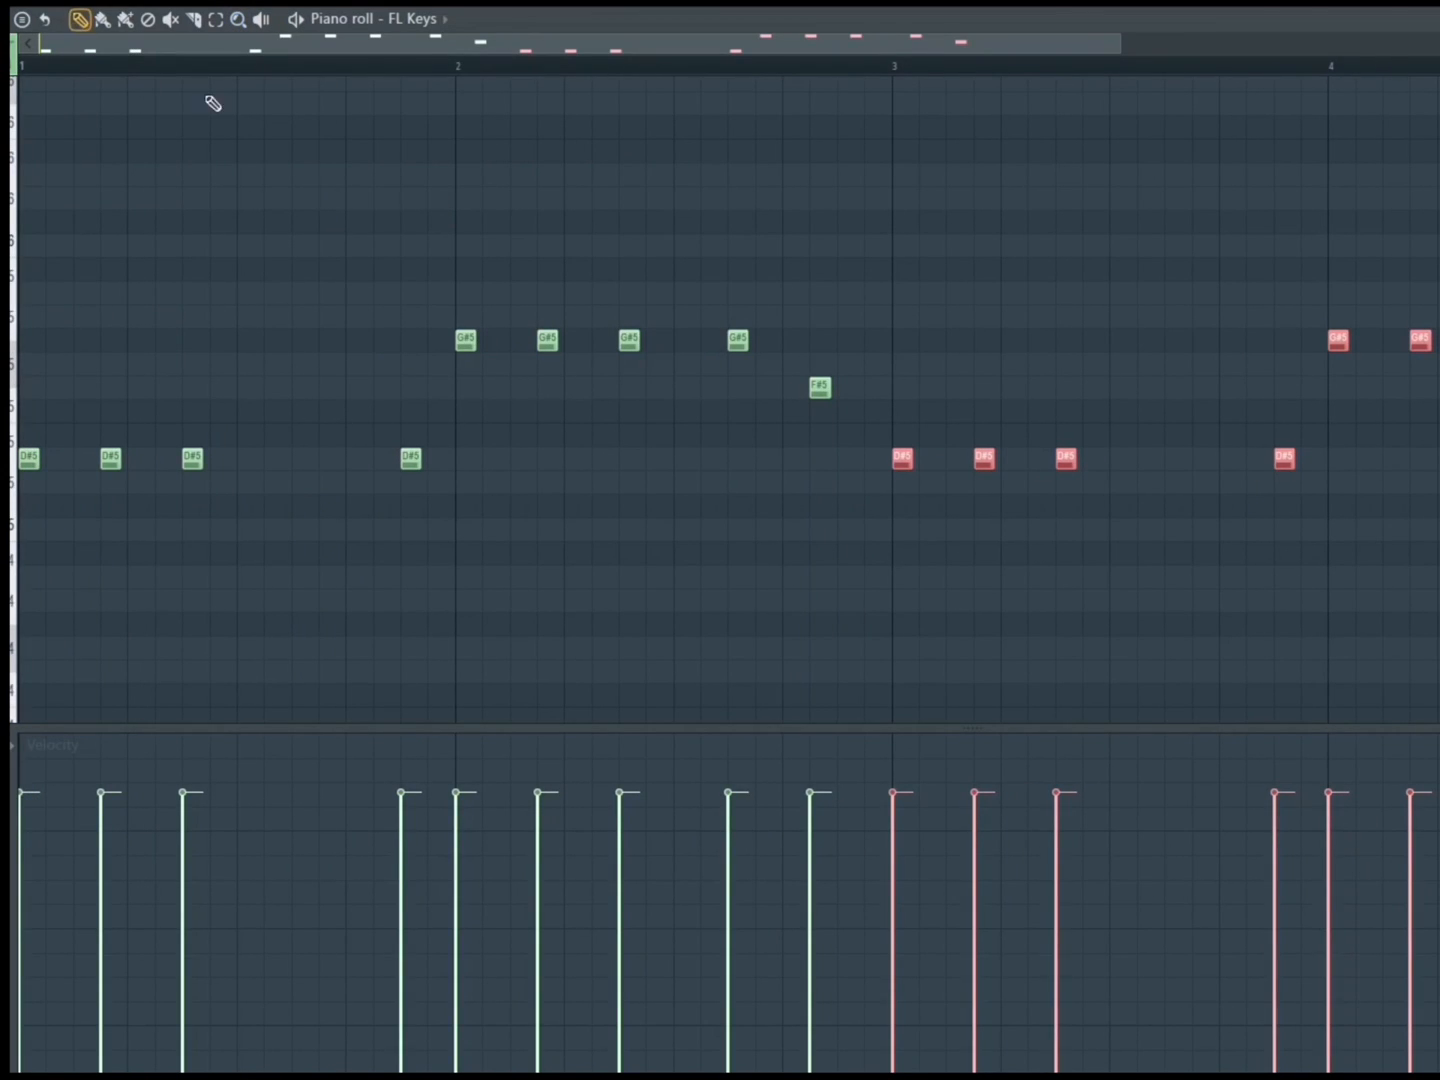
# Step: Quantize the start and end times of all notes with the Default template and delete the last G#5 note in bar 4
pyautogui.hotkey('alt', 'q')
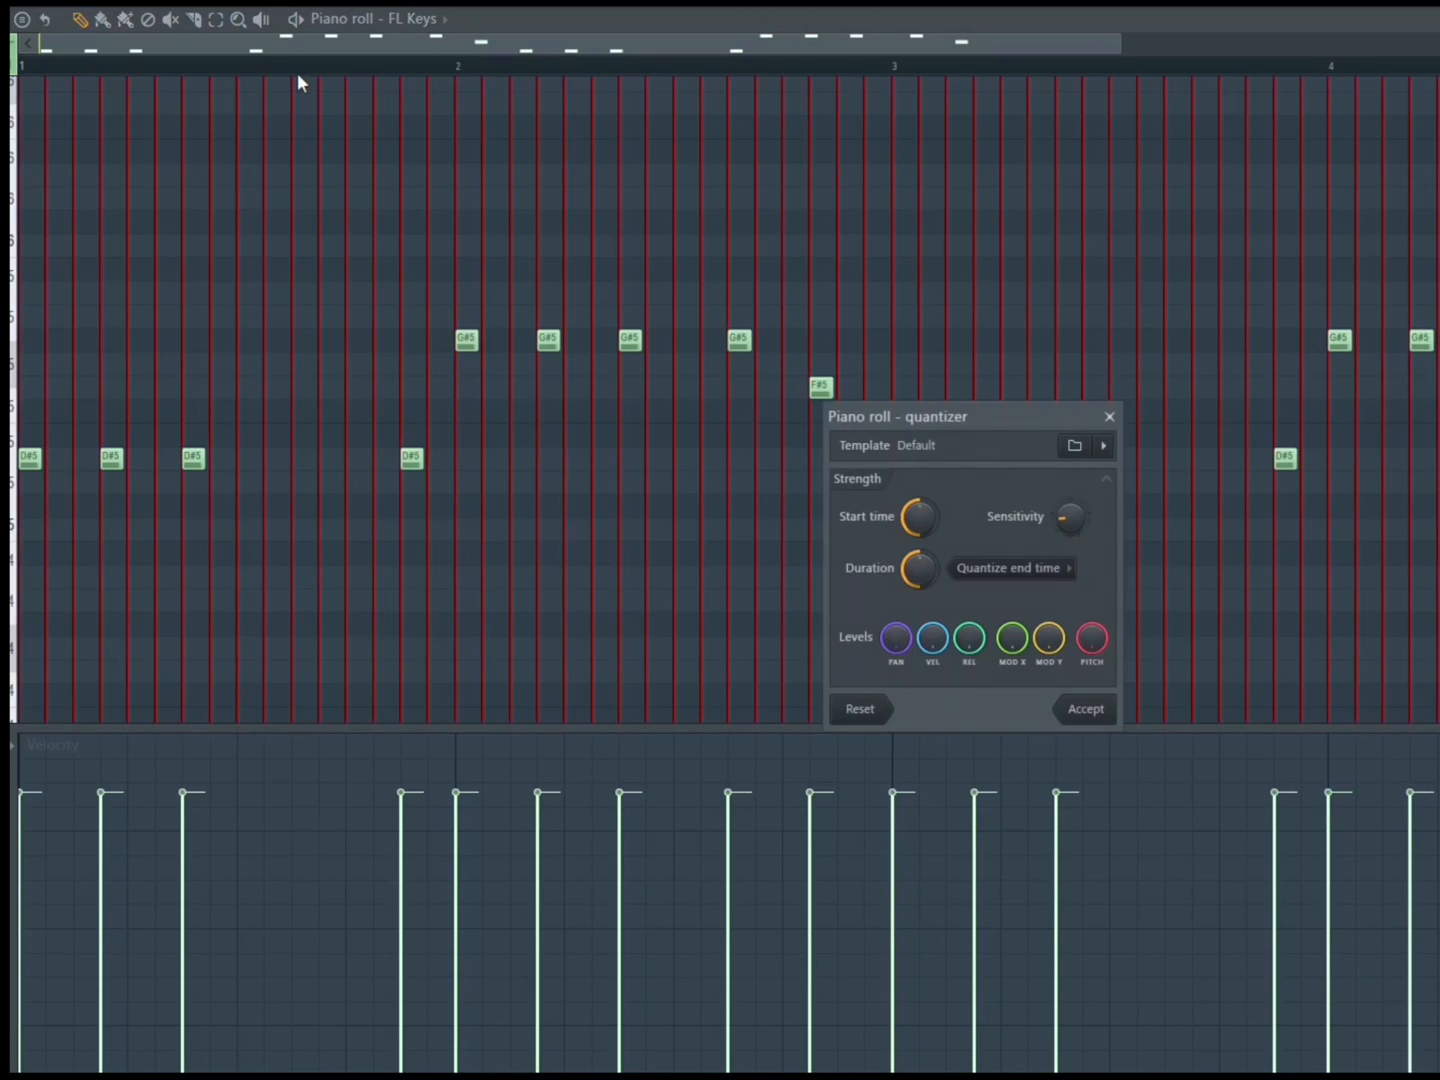
pyautogui.click(1075, 710)
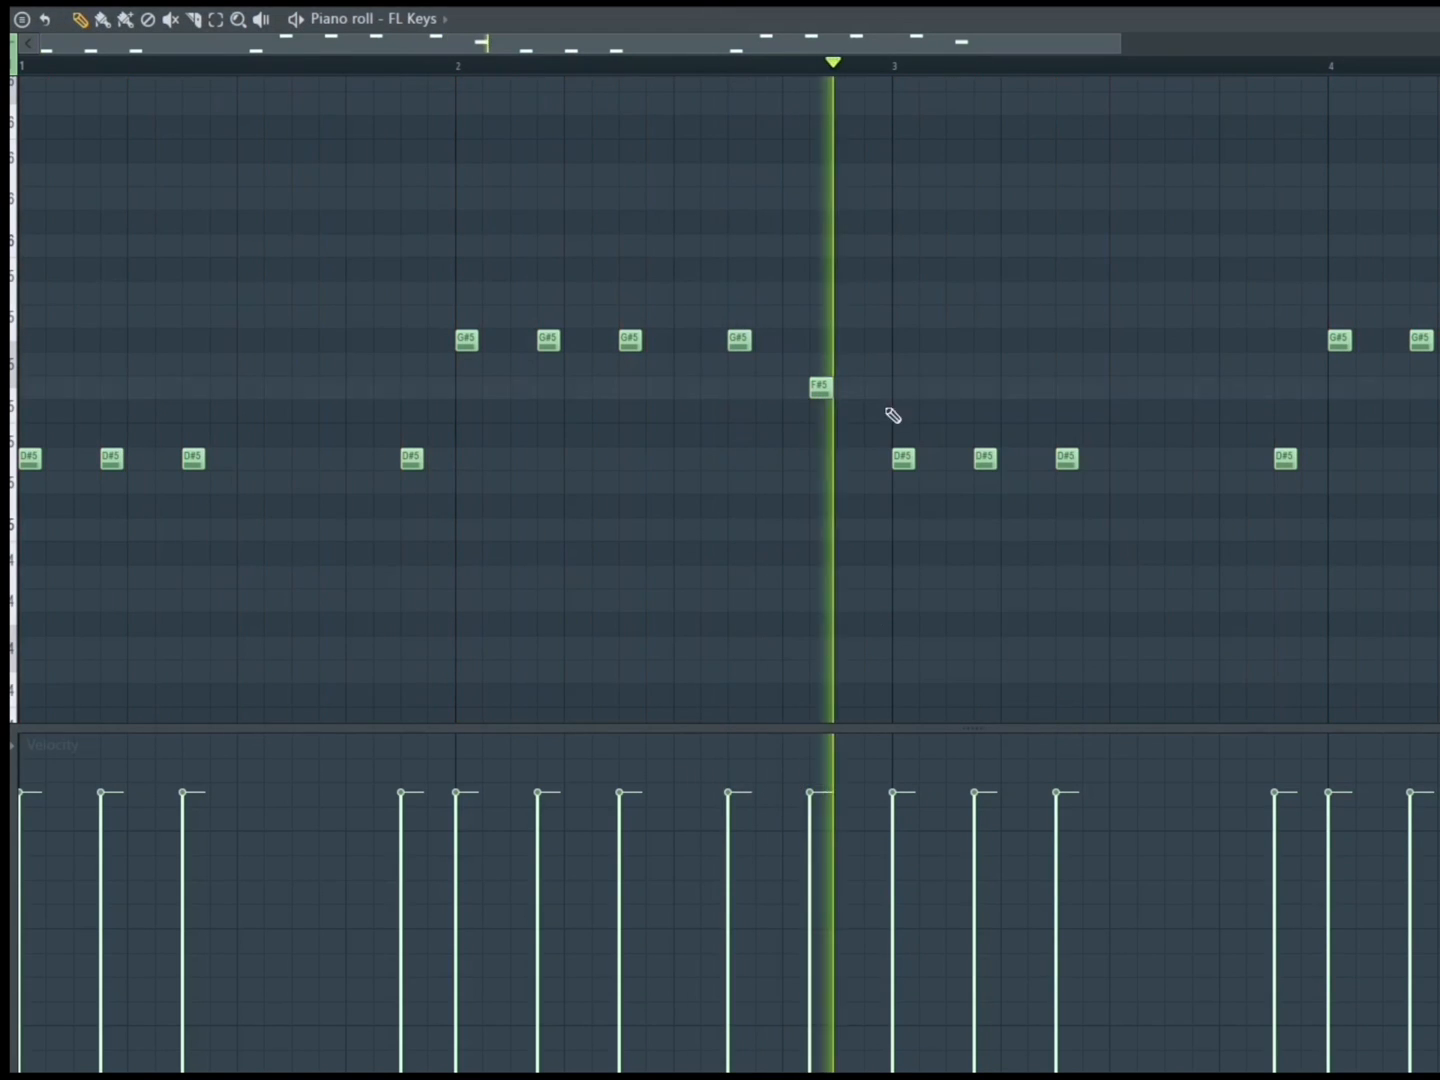
pyautogui.scroll(-2, 950, 589)
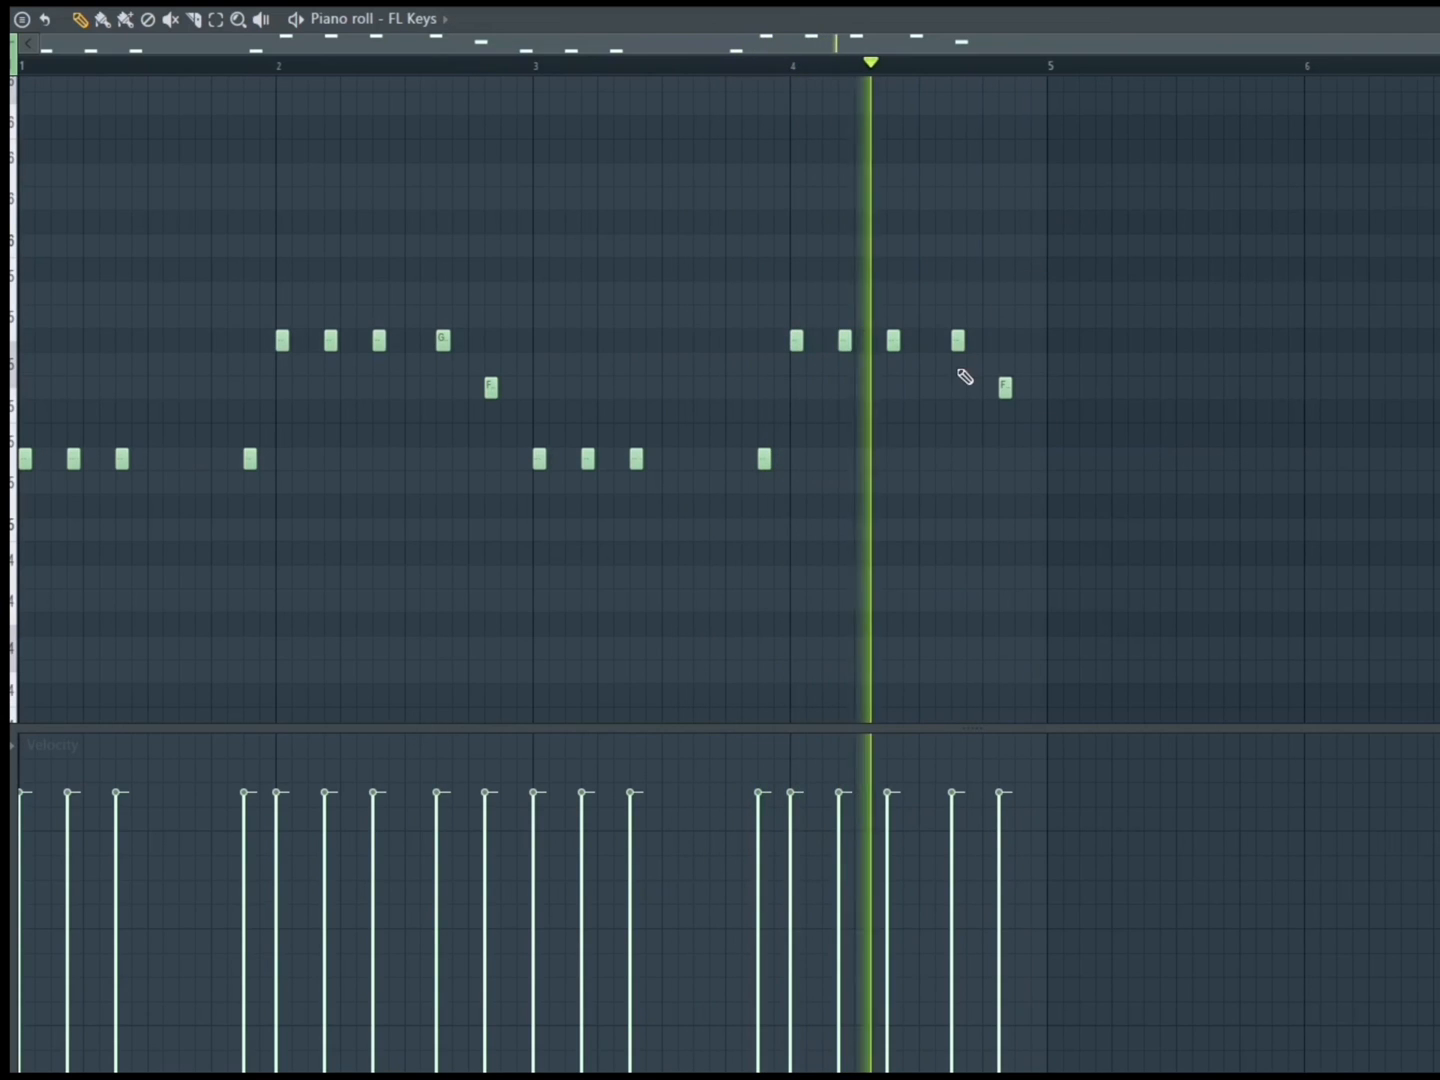
pyautogui.rightClick(957, 339)
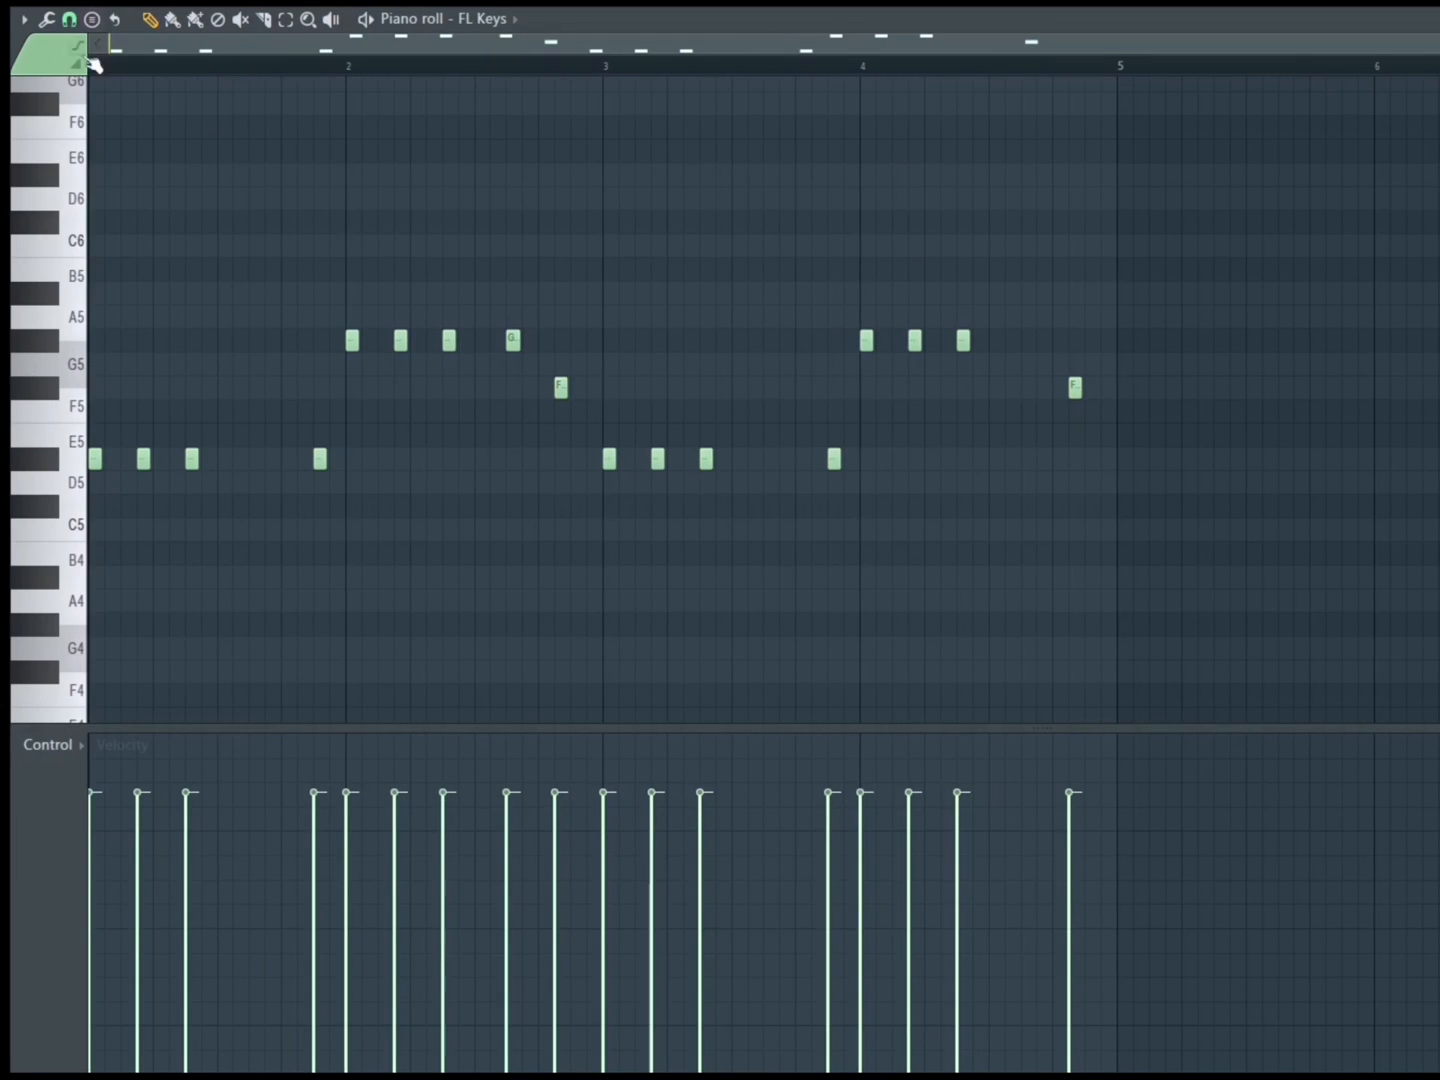
# Step: Cut all the bassline notes from the FL Keys piano roll
pyautogui.click(22, 19)
pyautogui.moveTo(32, 72)
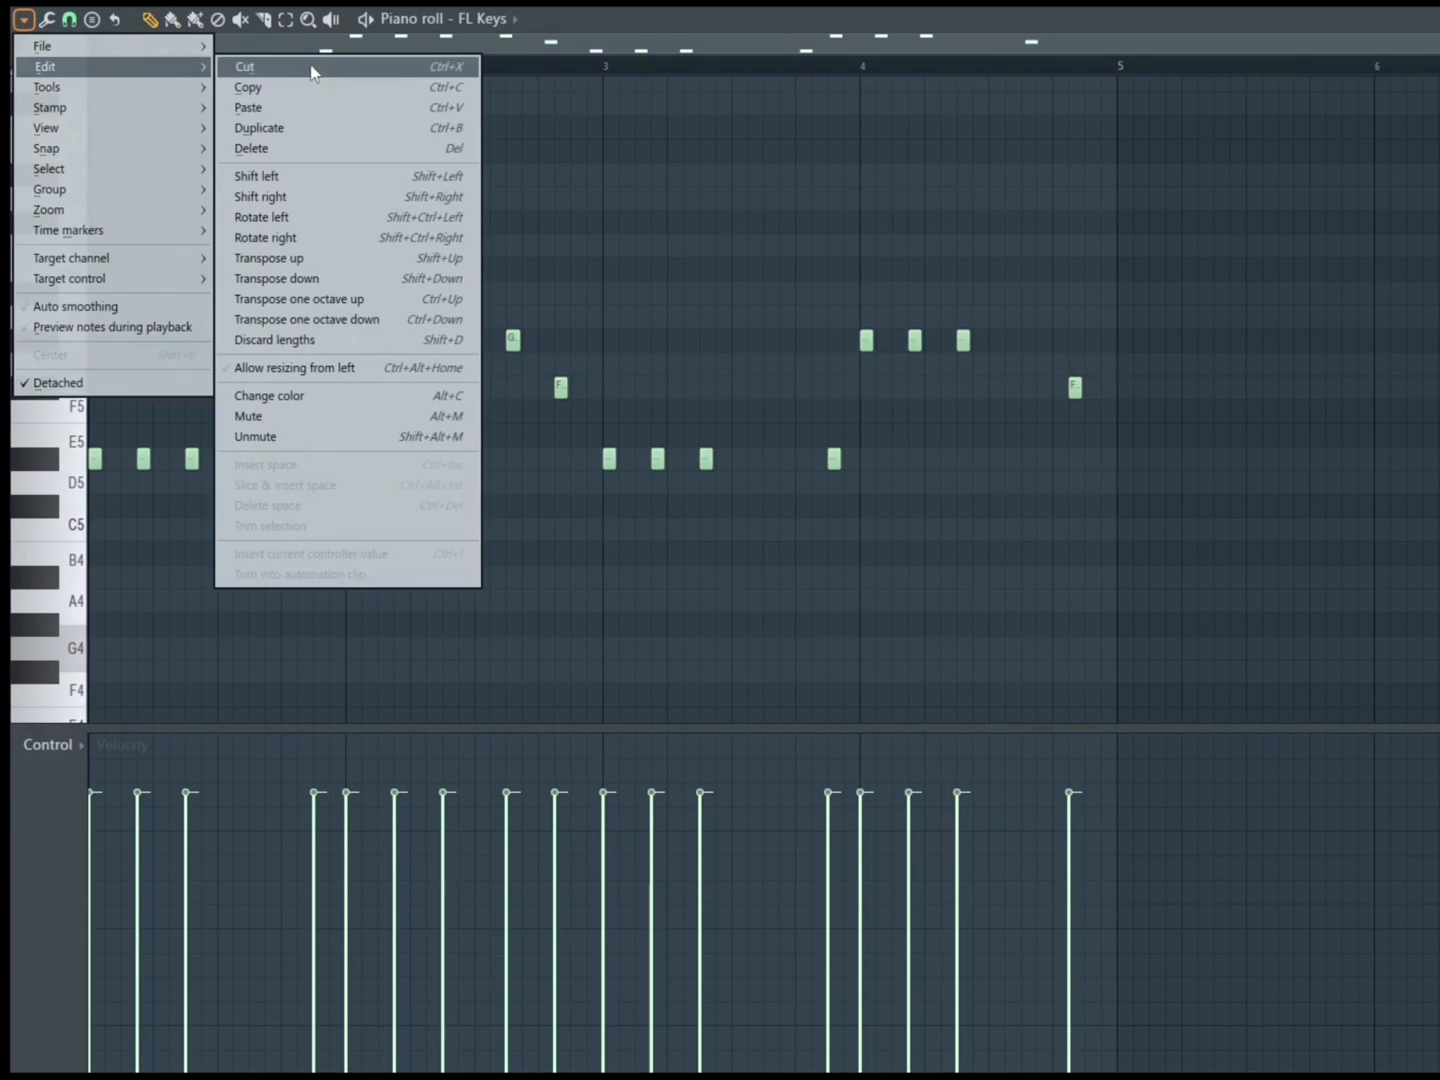
pyautogui.click(306, 96)
pyautogui.click(23, 18)
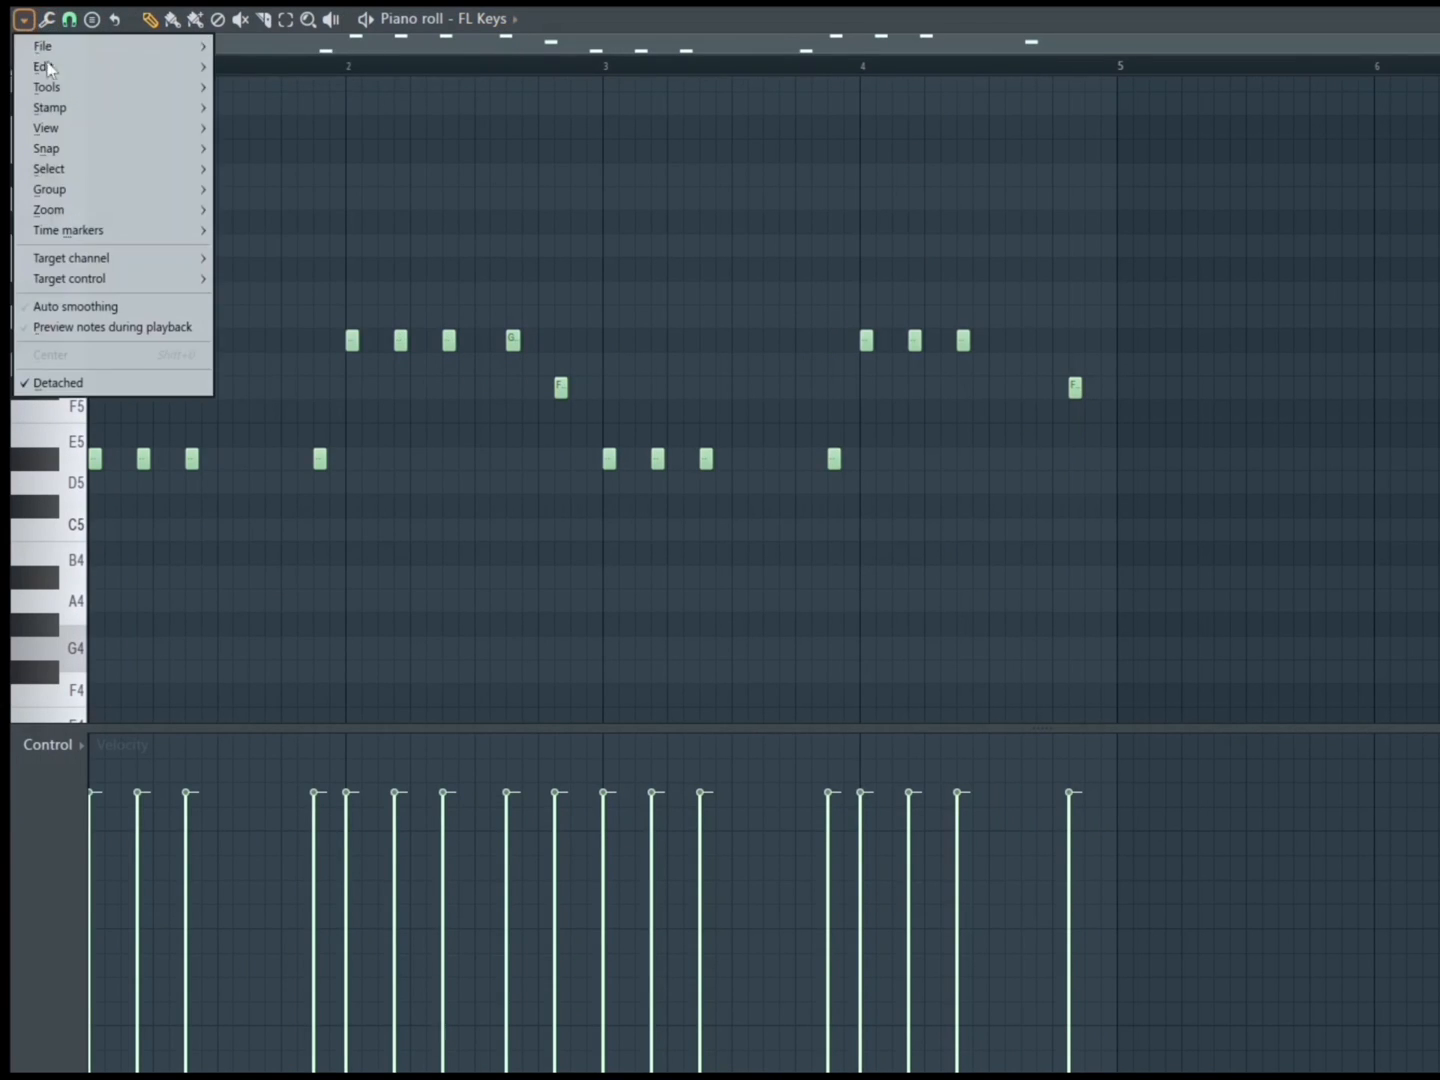
pyautogui.click(310, 63)
# Step: Switch the piano roll to the 1. SPINZ 808 channel and paste the bassline notes there
pyautogui.click(466, 20)
pyautogui.click(530, 364)
pyautogui.click(23, 20)
pyautogui.moveTo(45, 66)
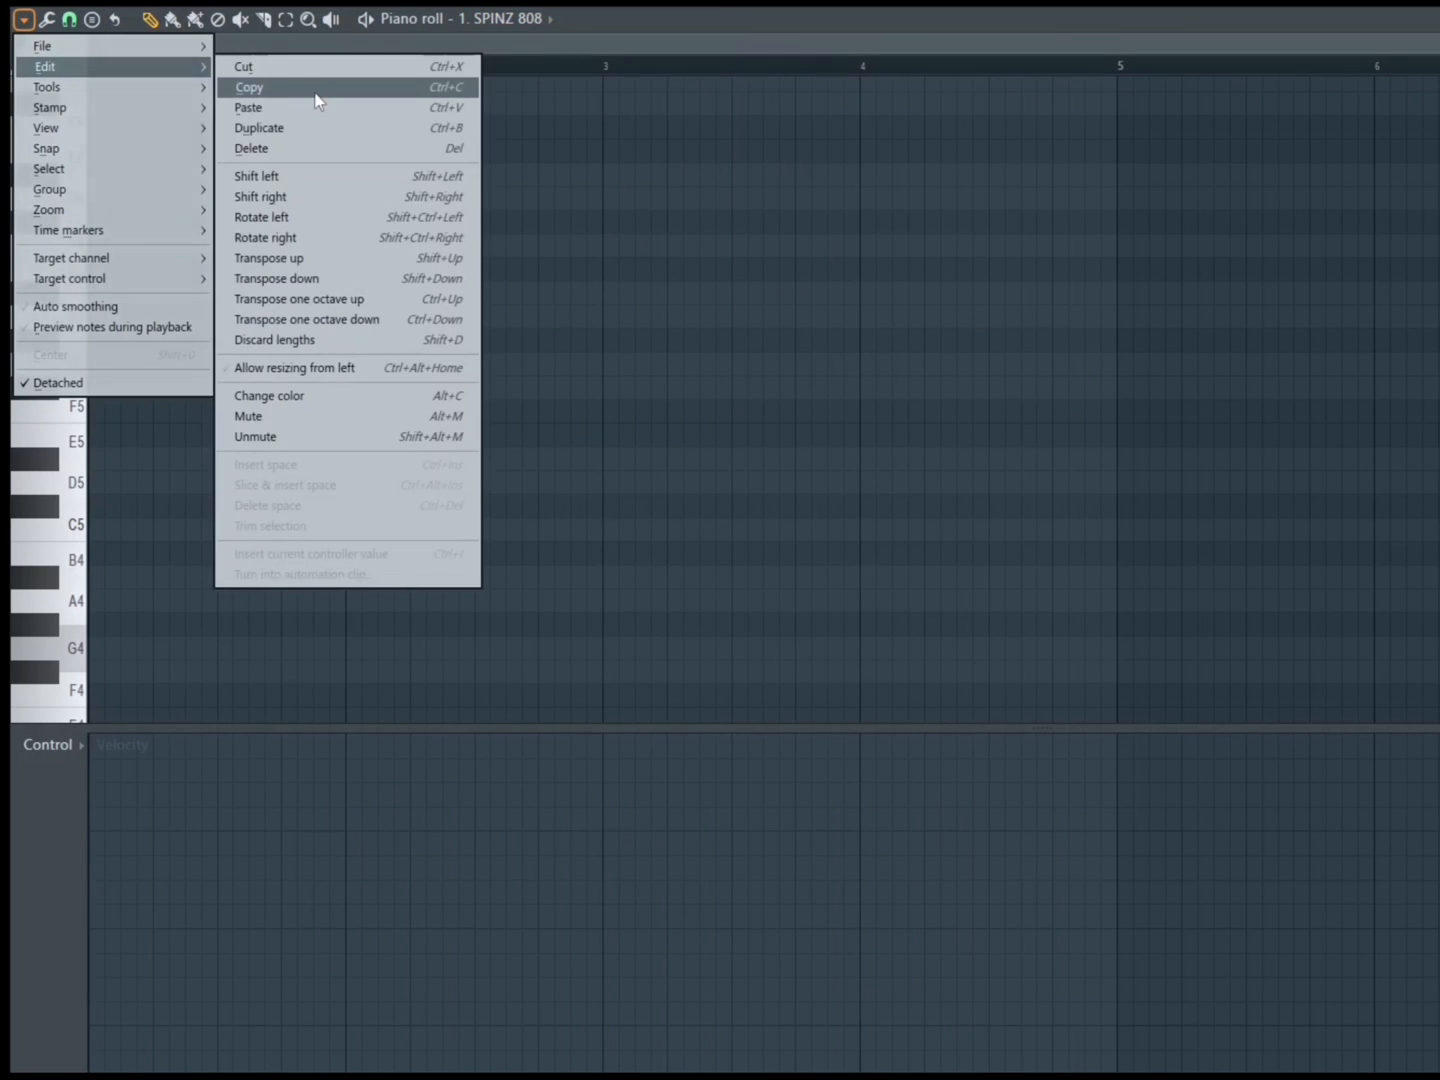
pyautogui.click(305, 110)
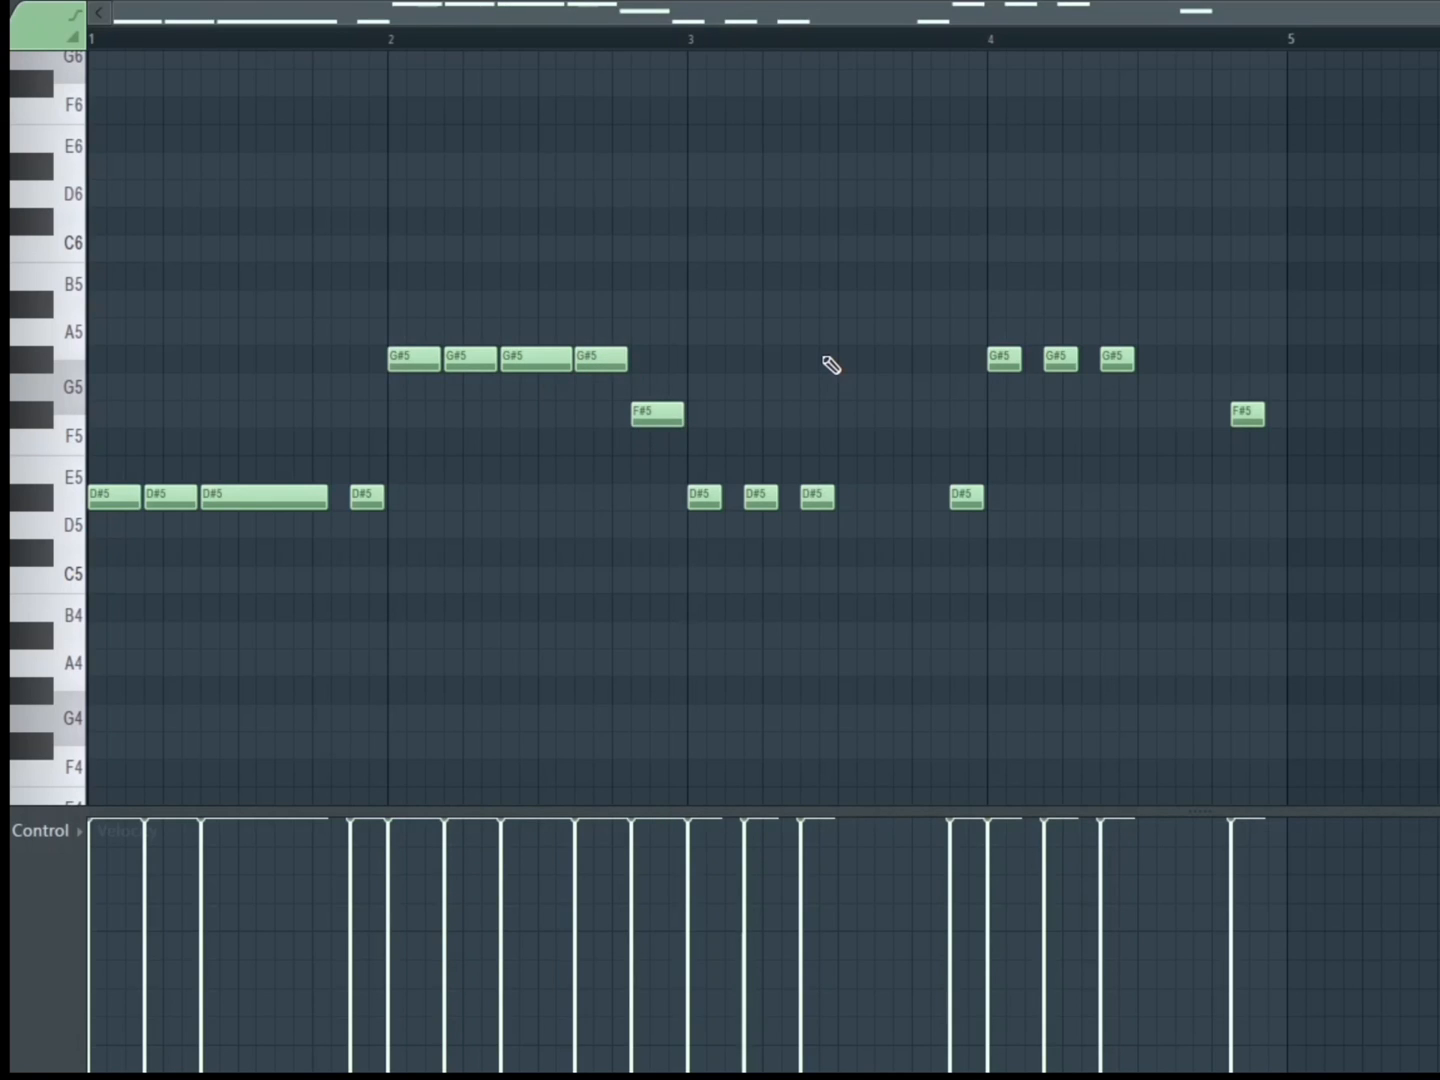
# Step: Apply quick legato so every SPINZ 808 note extends to the start of the following one, and play back the pattern
pyautogui.hotkey('ctrl', 'l')
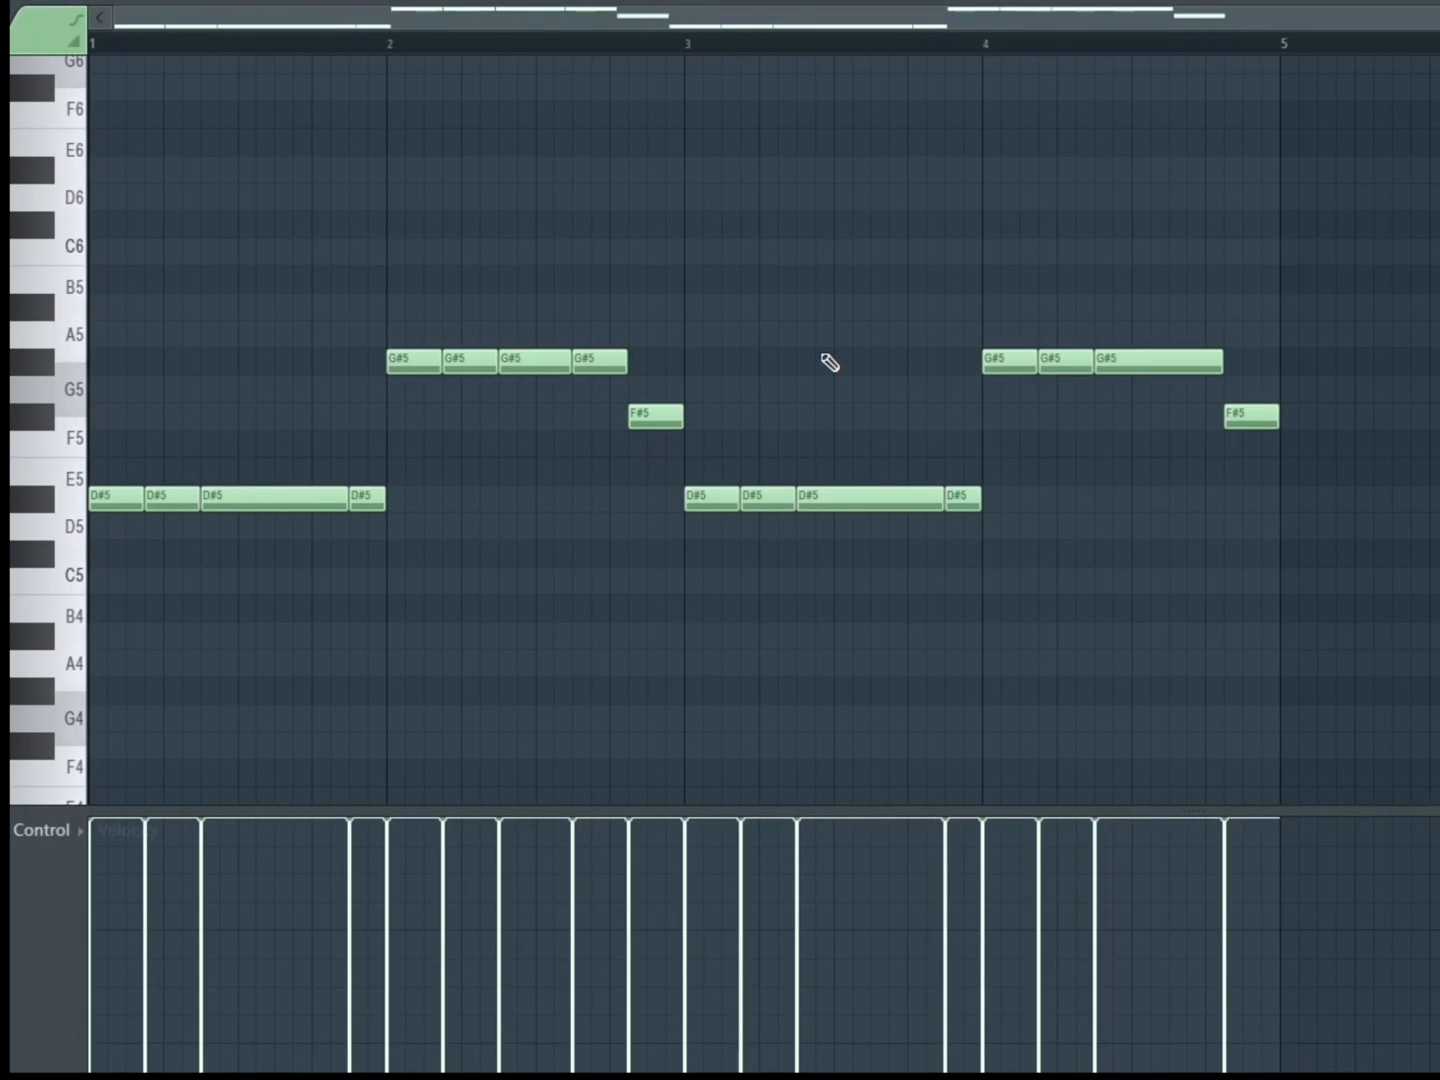
pyautogui.press('space')
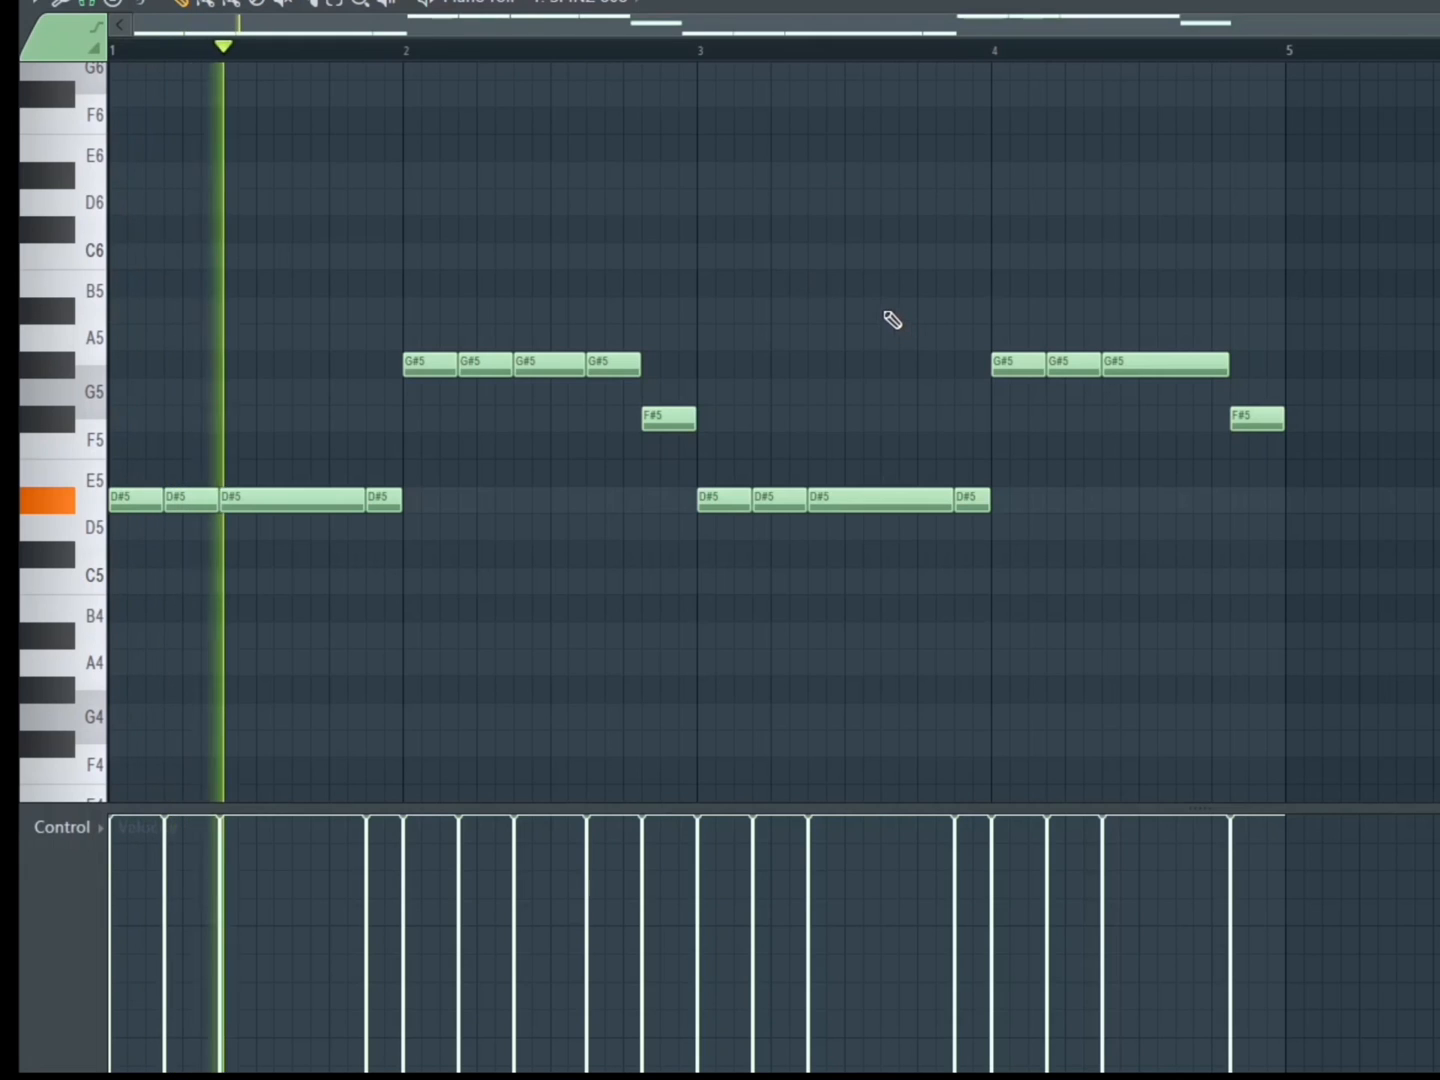
pyautogui.press('space')
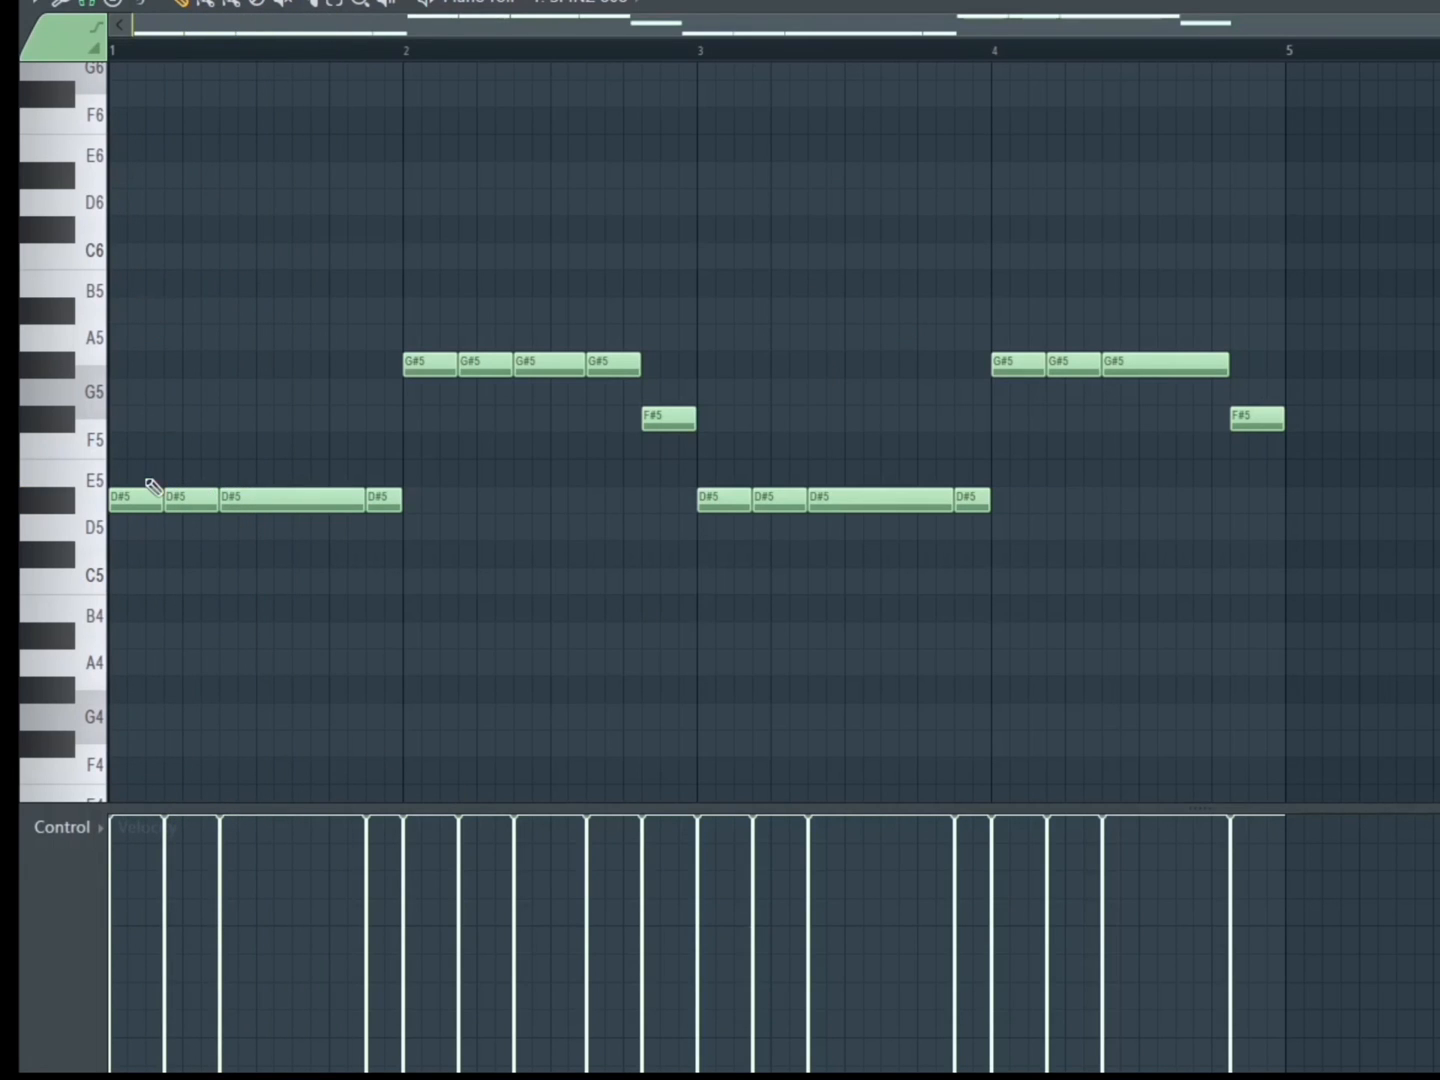
pyautogui.scroll(4, 159, 550)
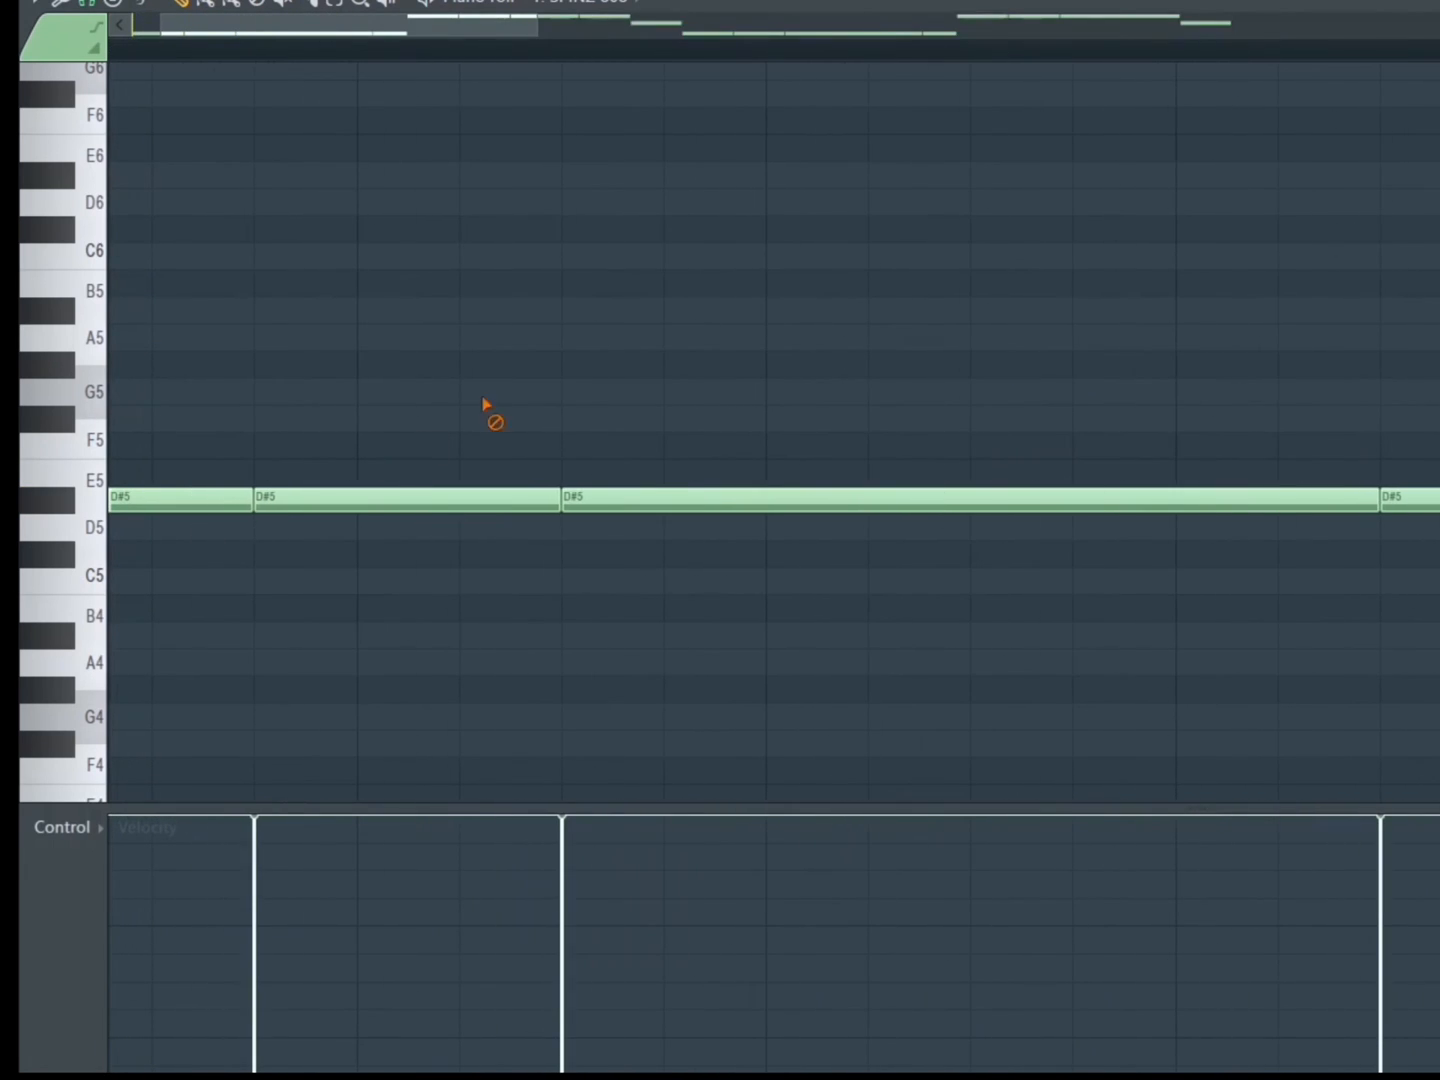
pyautogui.moveTo(644, 492)
pyautogui.mouseDown()
pyautogui.moveTo(629, 523)
pyautogui.moveTo(629, 490)
pyautogui.mouseUp()
pyautogui.press('space')
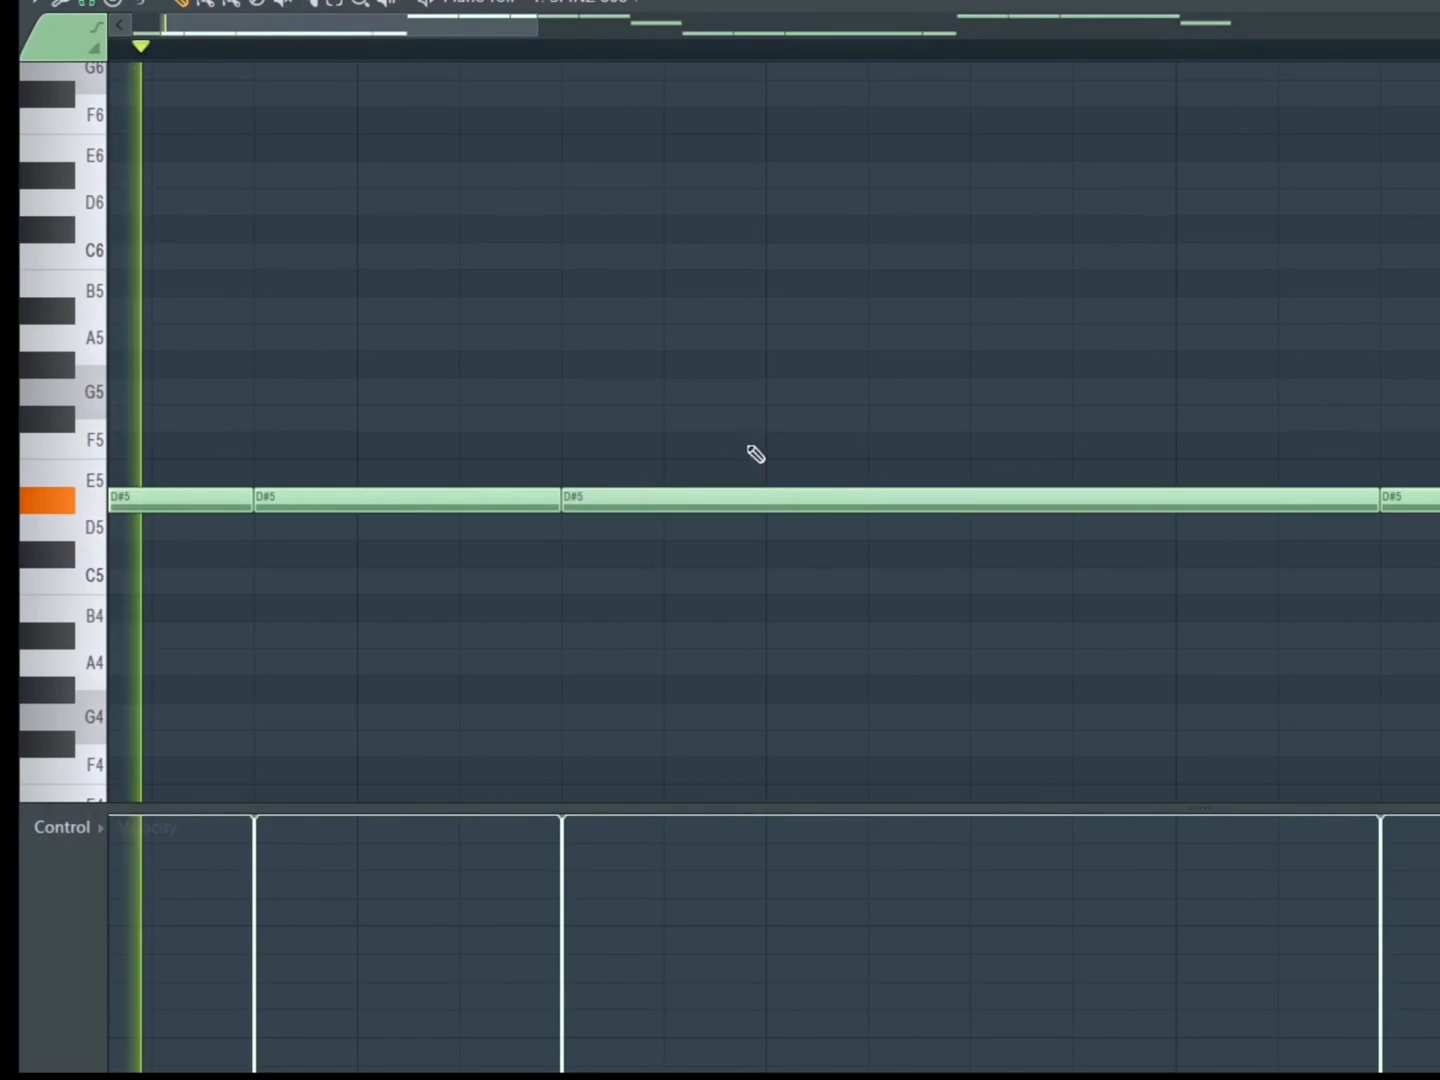
pyautogui.moveTo(534, 27); pyautogui.dragTo(1438, 14)
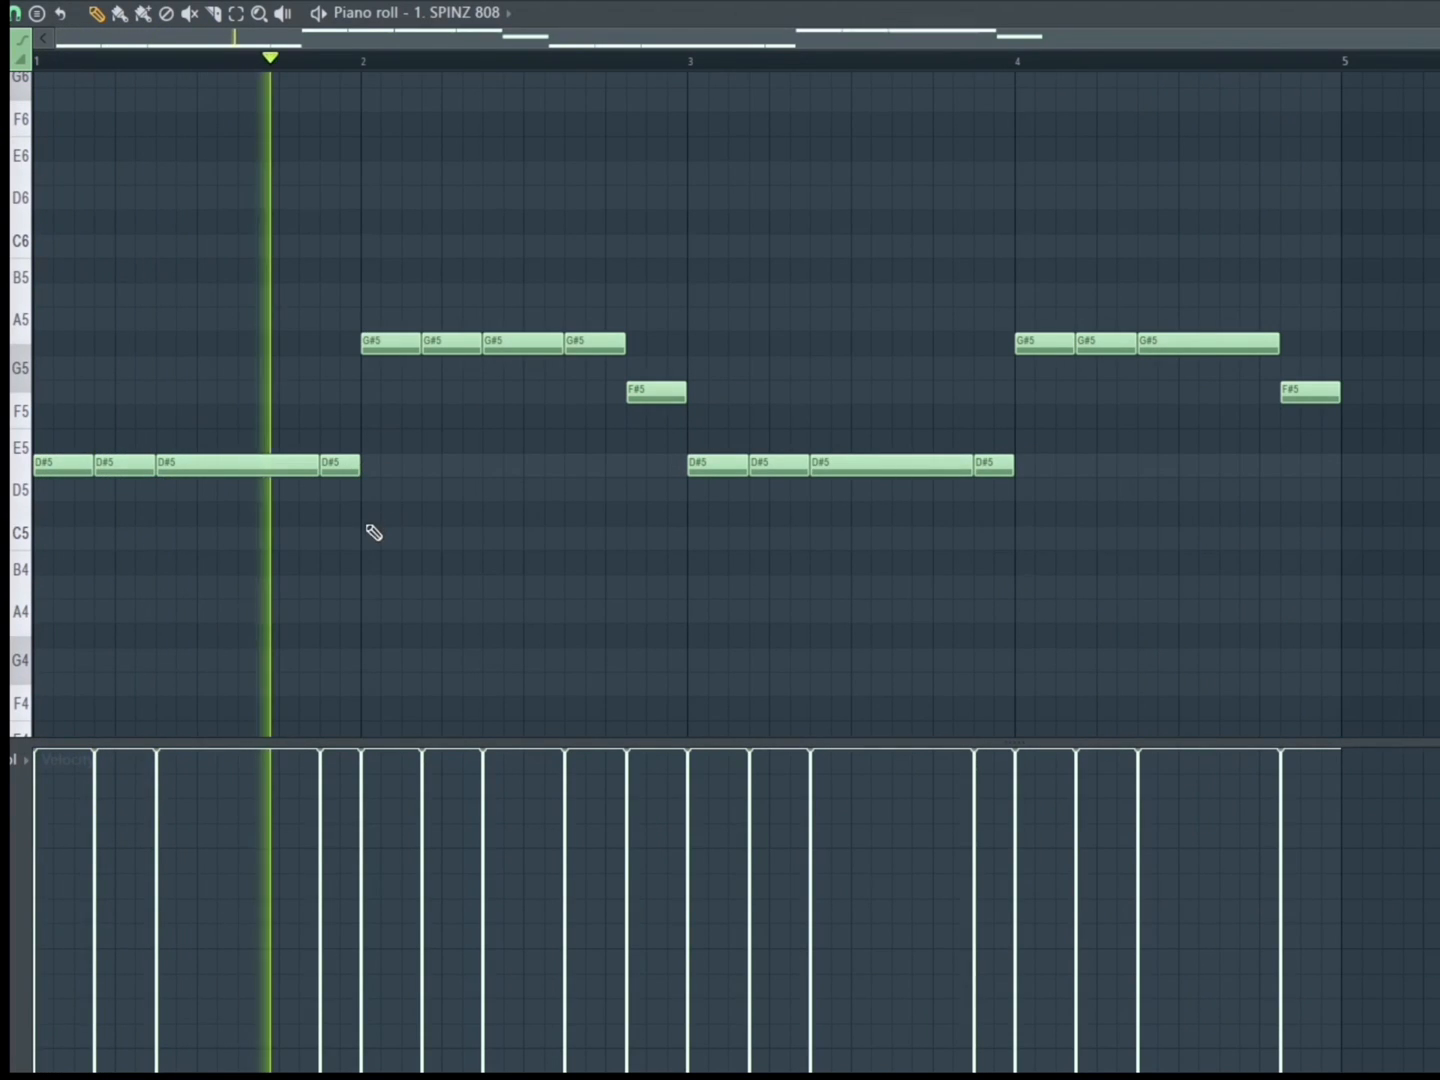
# Step: Delete the short last D#5 note at the end of bar 1 and replay the pattern
pyautogui.rightClick(333, 467)
pyautogui.press('space')
pyautogui.press('space')
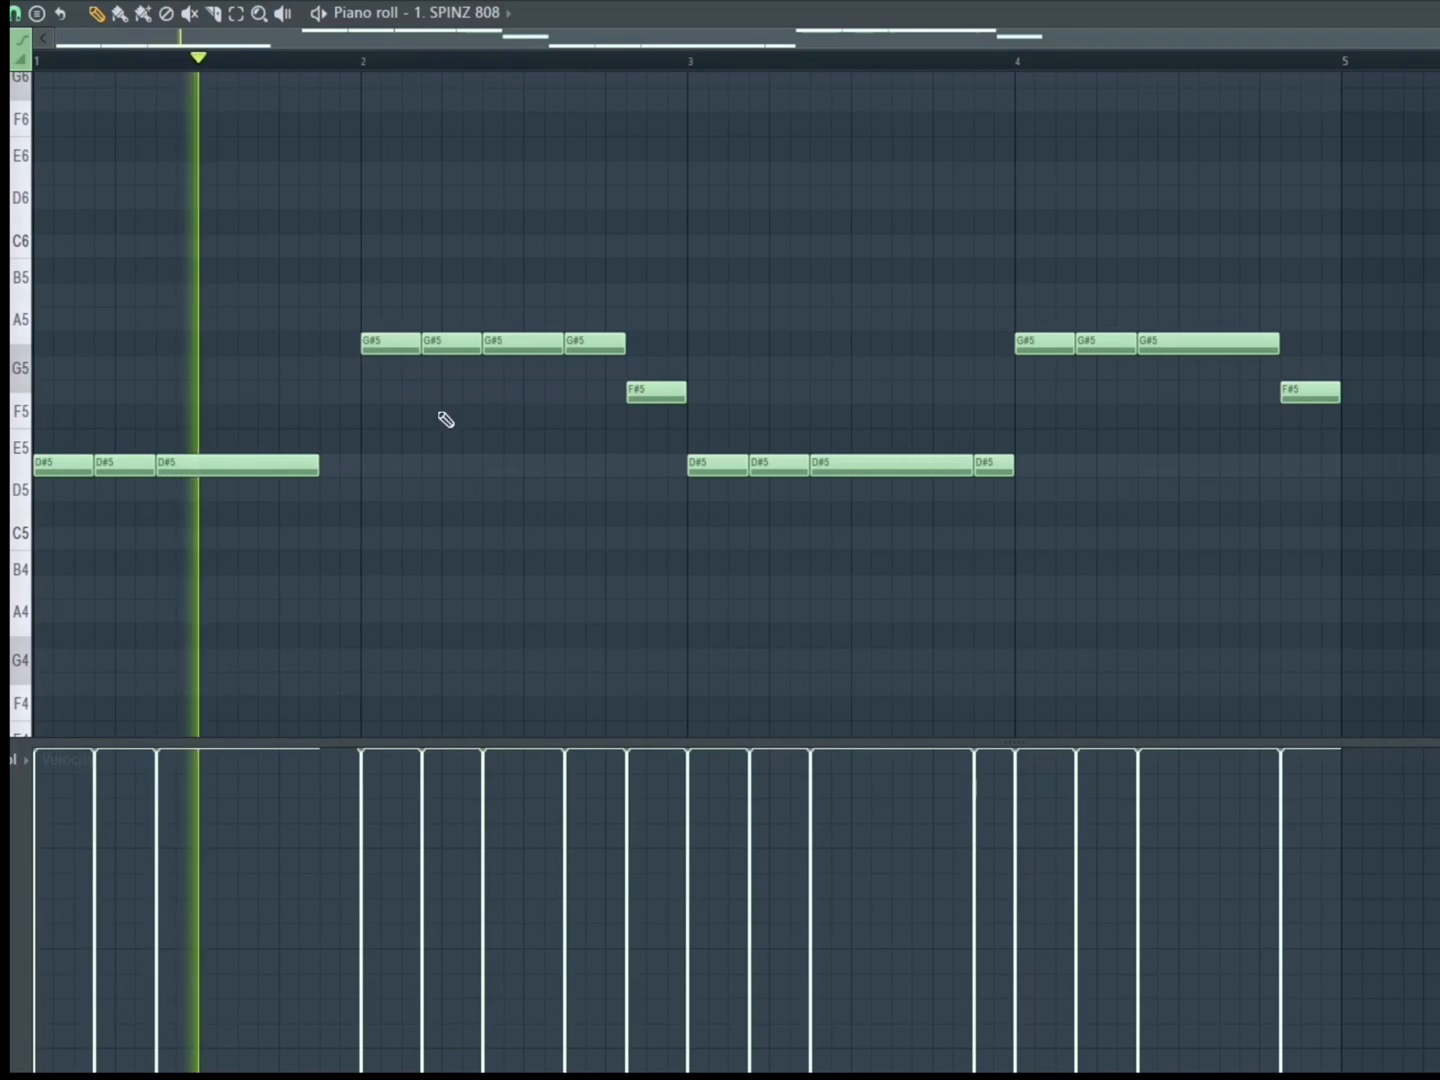
pyautogui.rightClick(397, 347)
pyautogui.rightClick(452, 344)
pyautogui.rightClick(523, 344)
pyautogui.rightClick(594, 343)
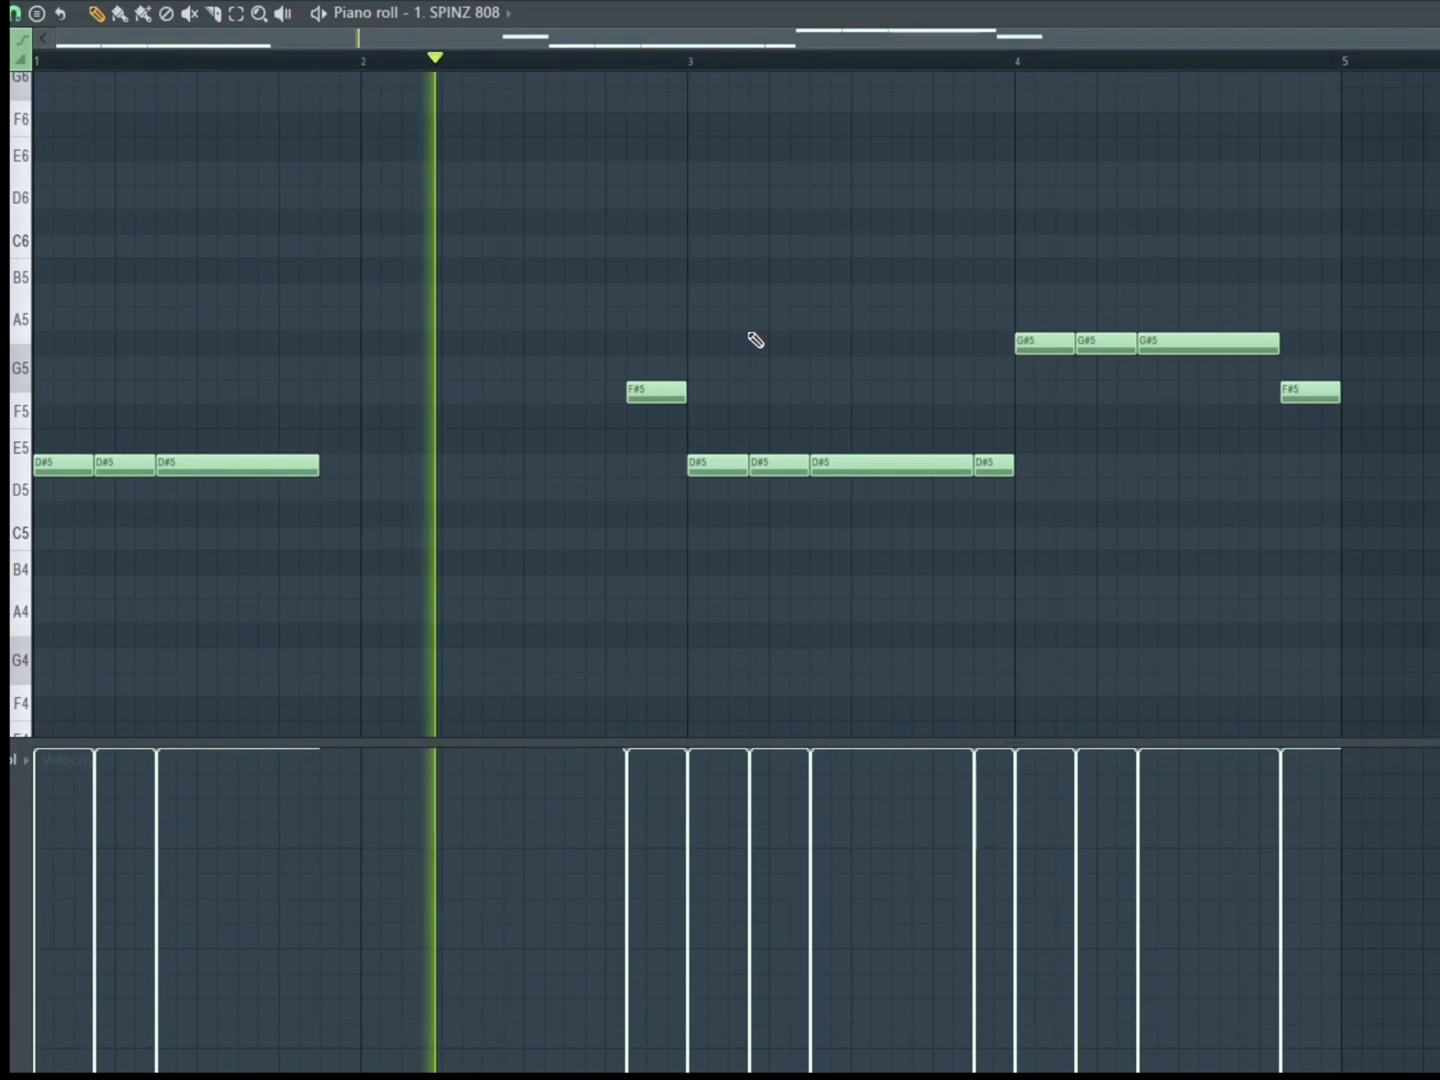
pyautogui.hotkey('ctrl', 'z')
# Step: Delete the second G#5 note in bar 2 and extend the first G#5 to fill its space during playback
pyautogui.press('space')
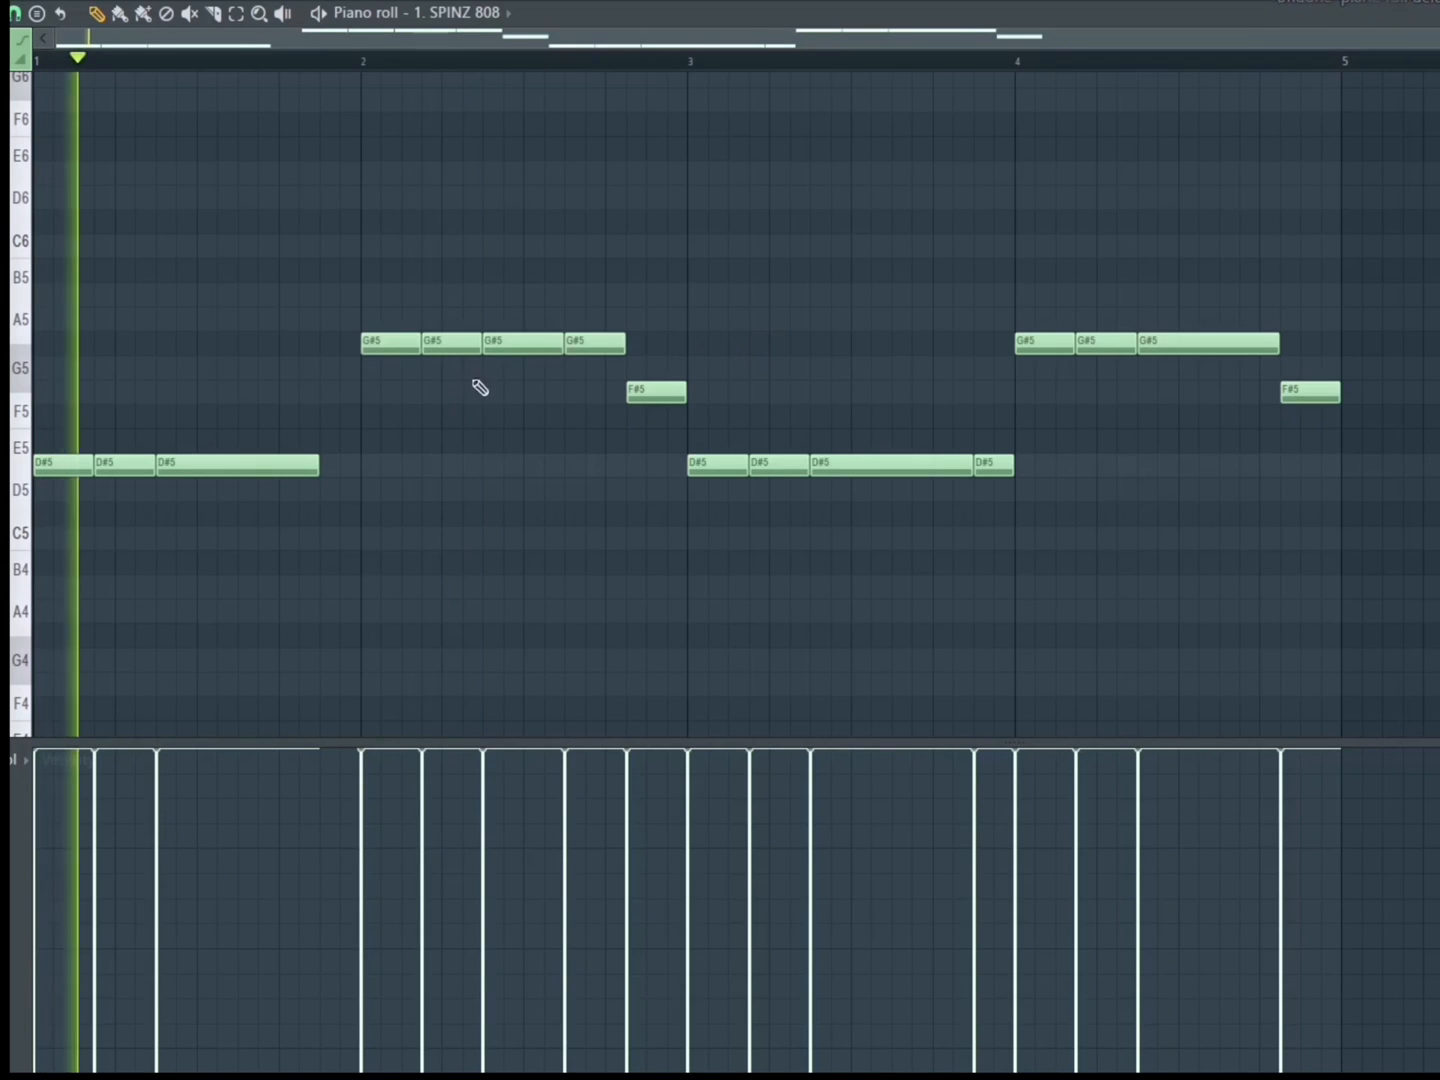
pyautogui.rightClick(461, 343)
pyautogui.moveTo(421, 343); pyautogui.dragTo(481, 343)
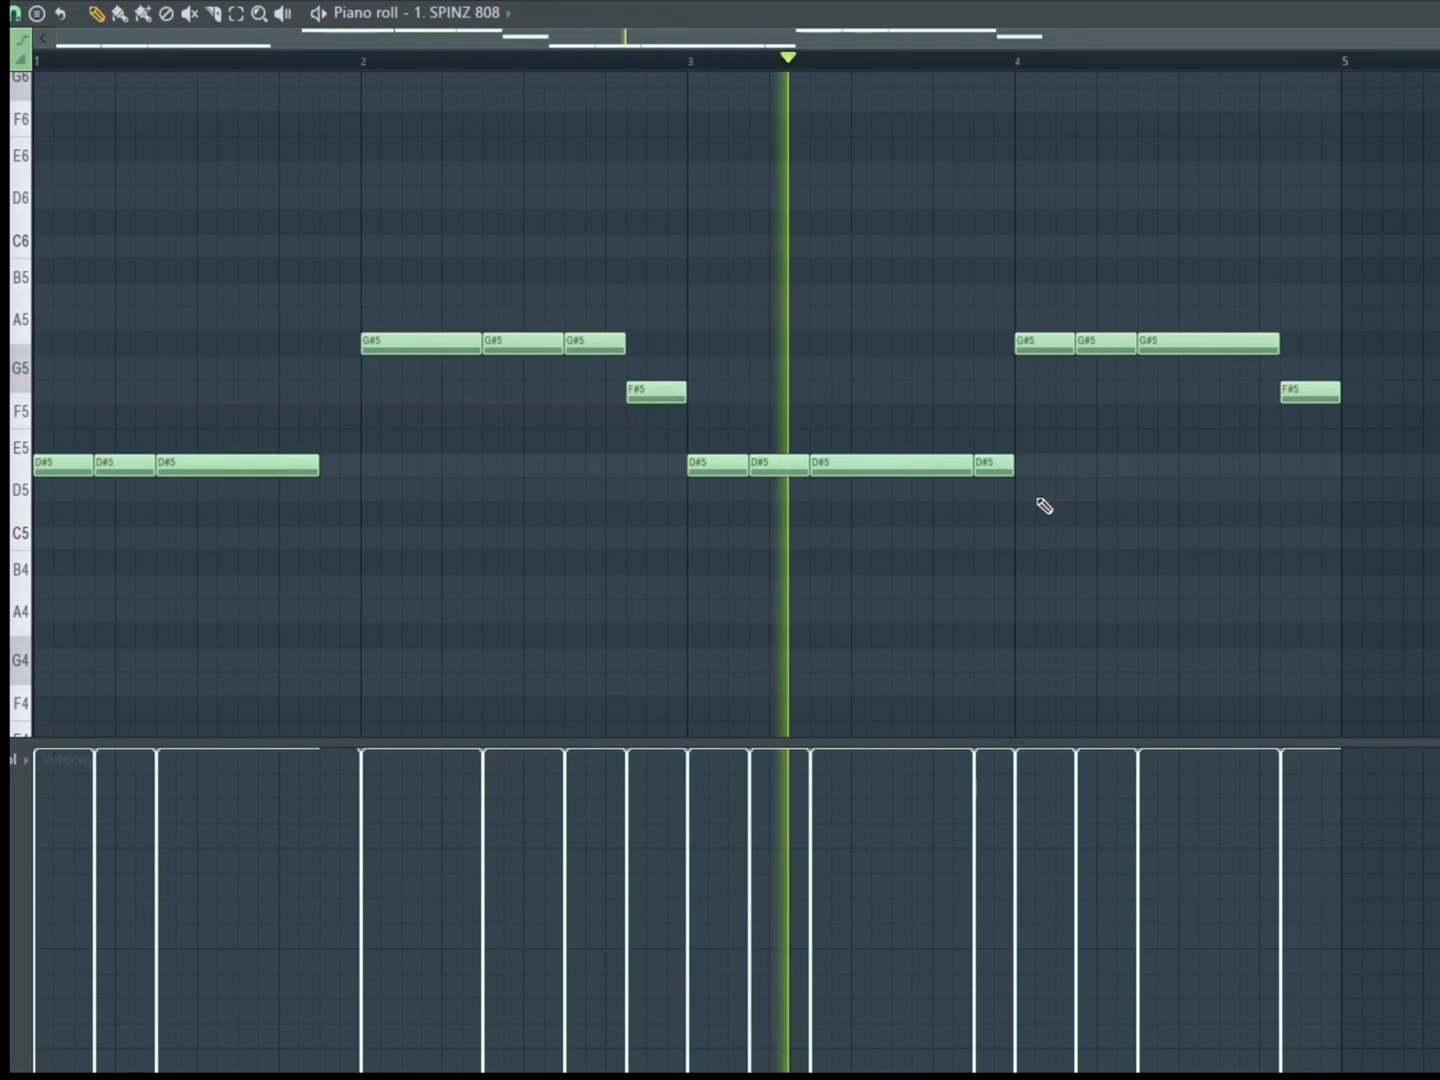
# Step: Delete the last D#5 in bar 3 and the second G#5 in bar 4, extending bar 4's first G#5 to just before its neighbour
pyautogui.rightClick(1000, 463)
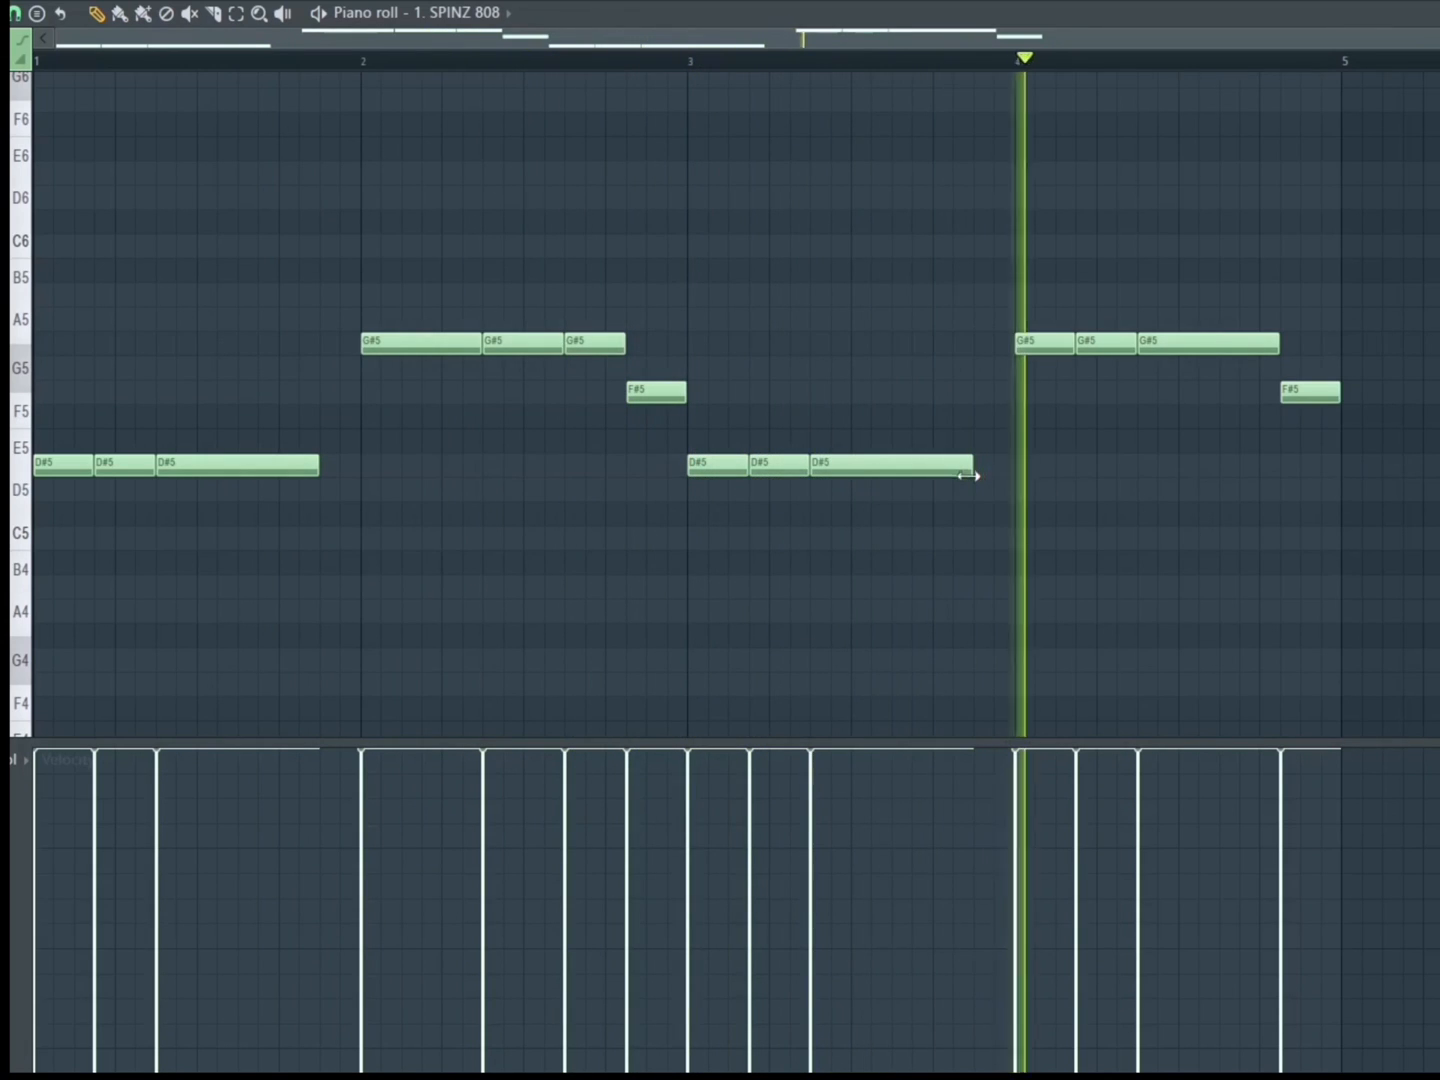
pyautogui.rightClick(1129, 343)
pyautogui.click(974, 60)
pyautogui.press('space')
pyautogui.press('space')
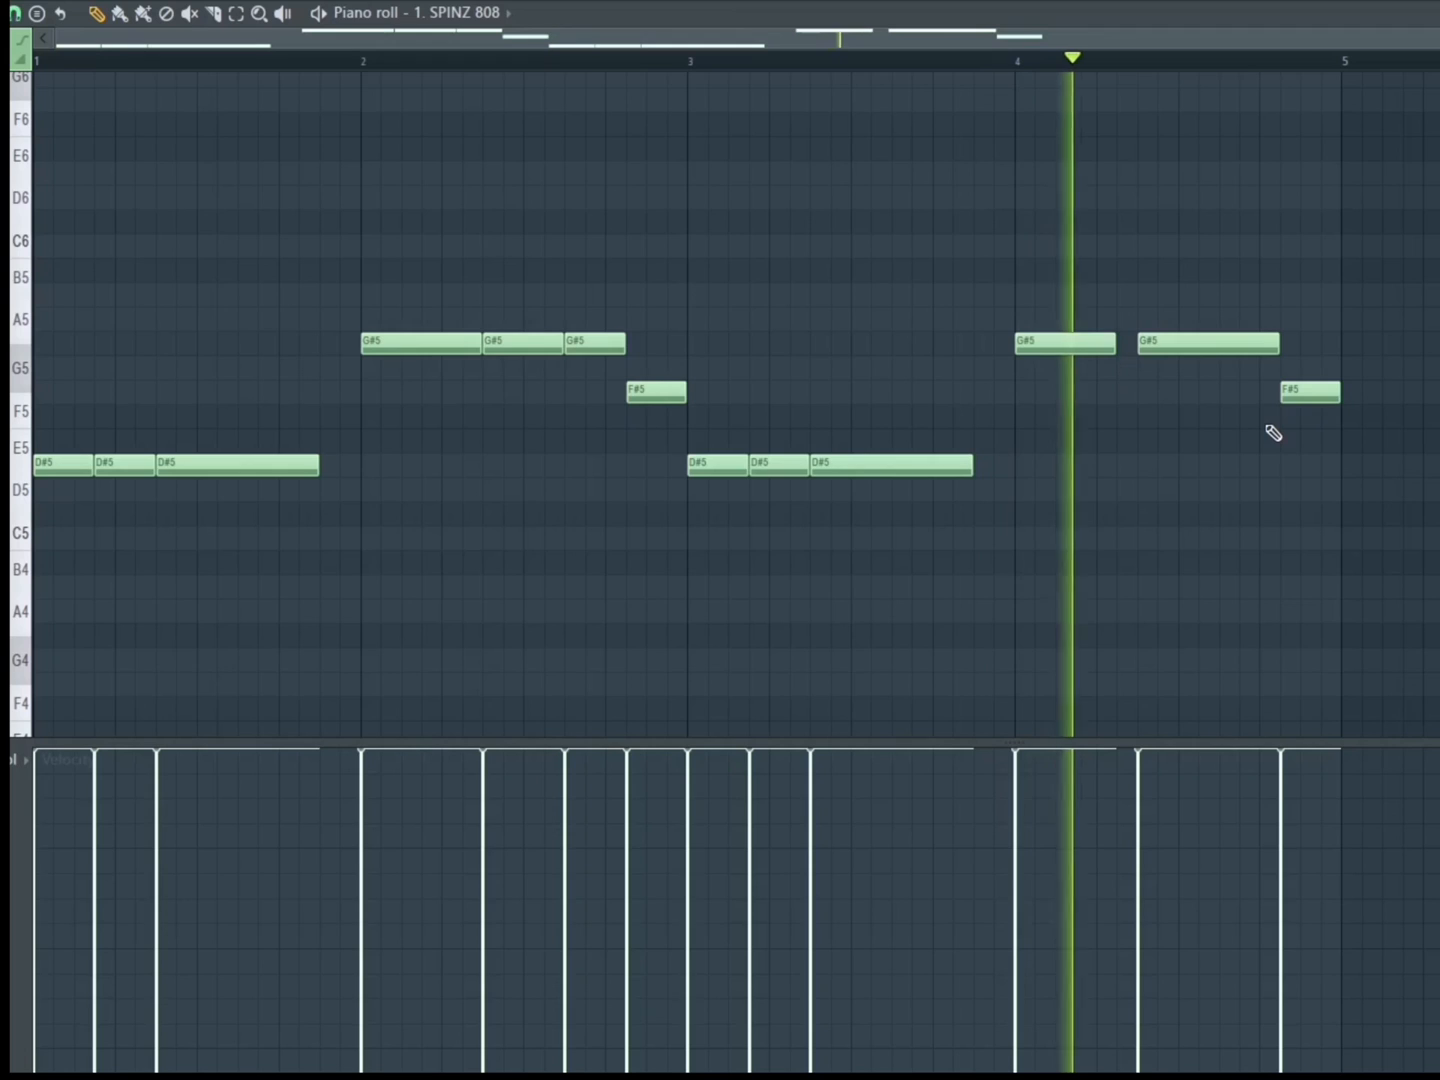
# Step: Shorten the first G#5 in bar 2 to leave a small gap before the following note, and replay the pattern
pyautogui.moveTo(483, 347); pyautogui.dragTo(463, 347)
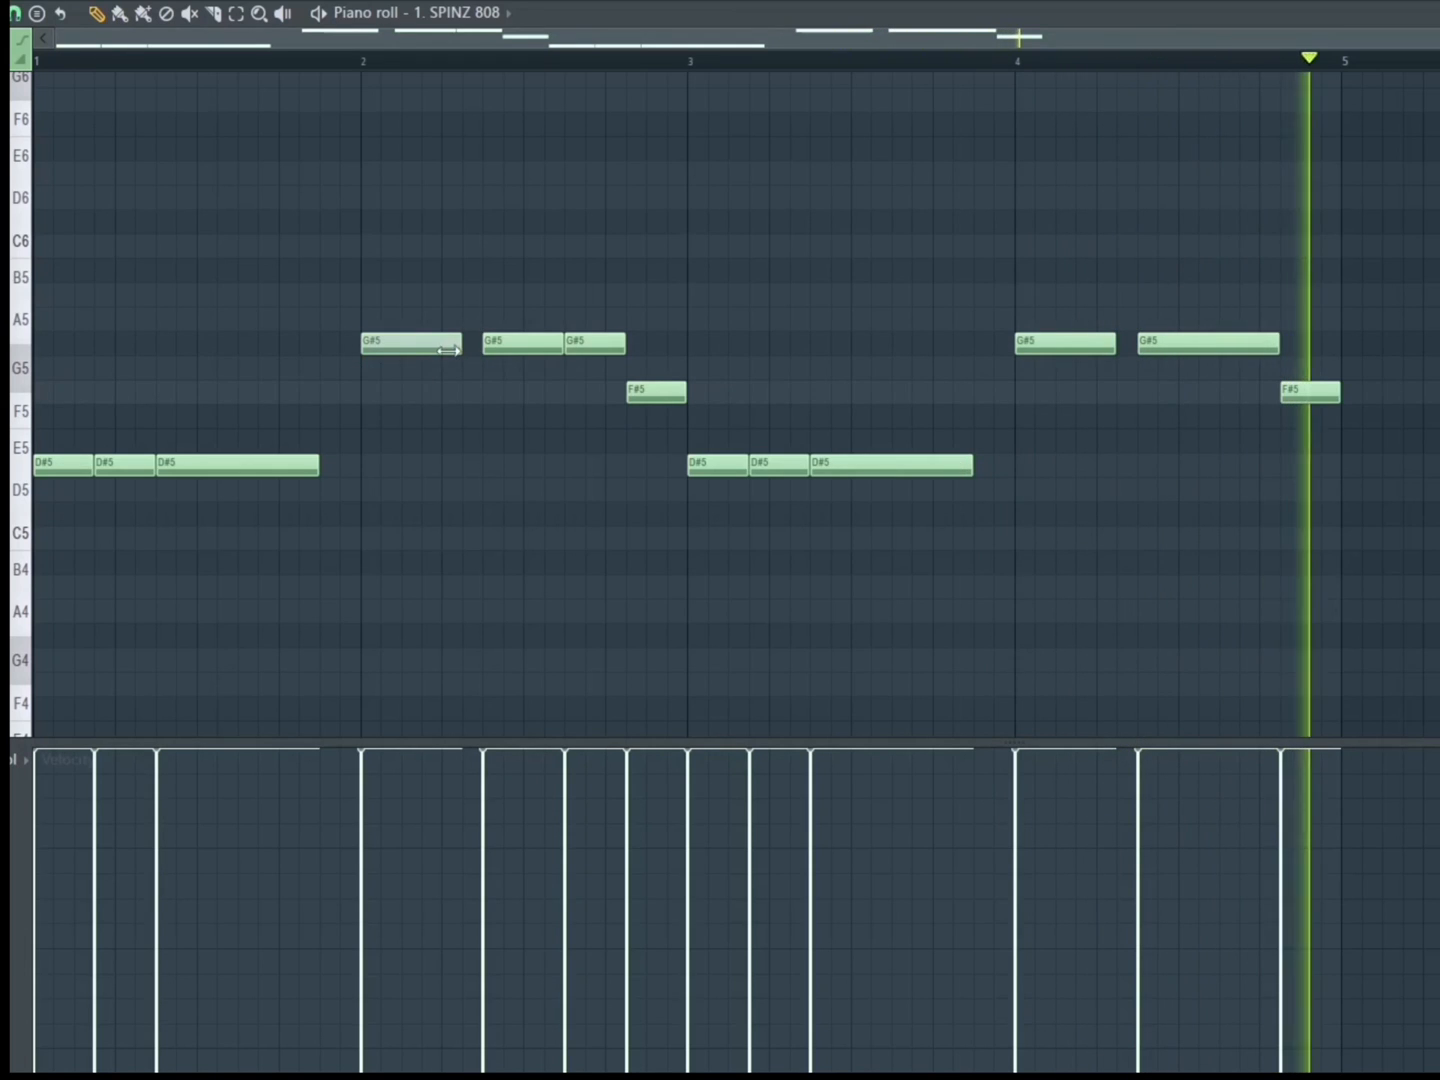
pyautogui.press('space')
pyautogui.press('space')
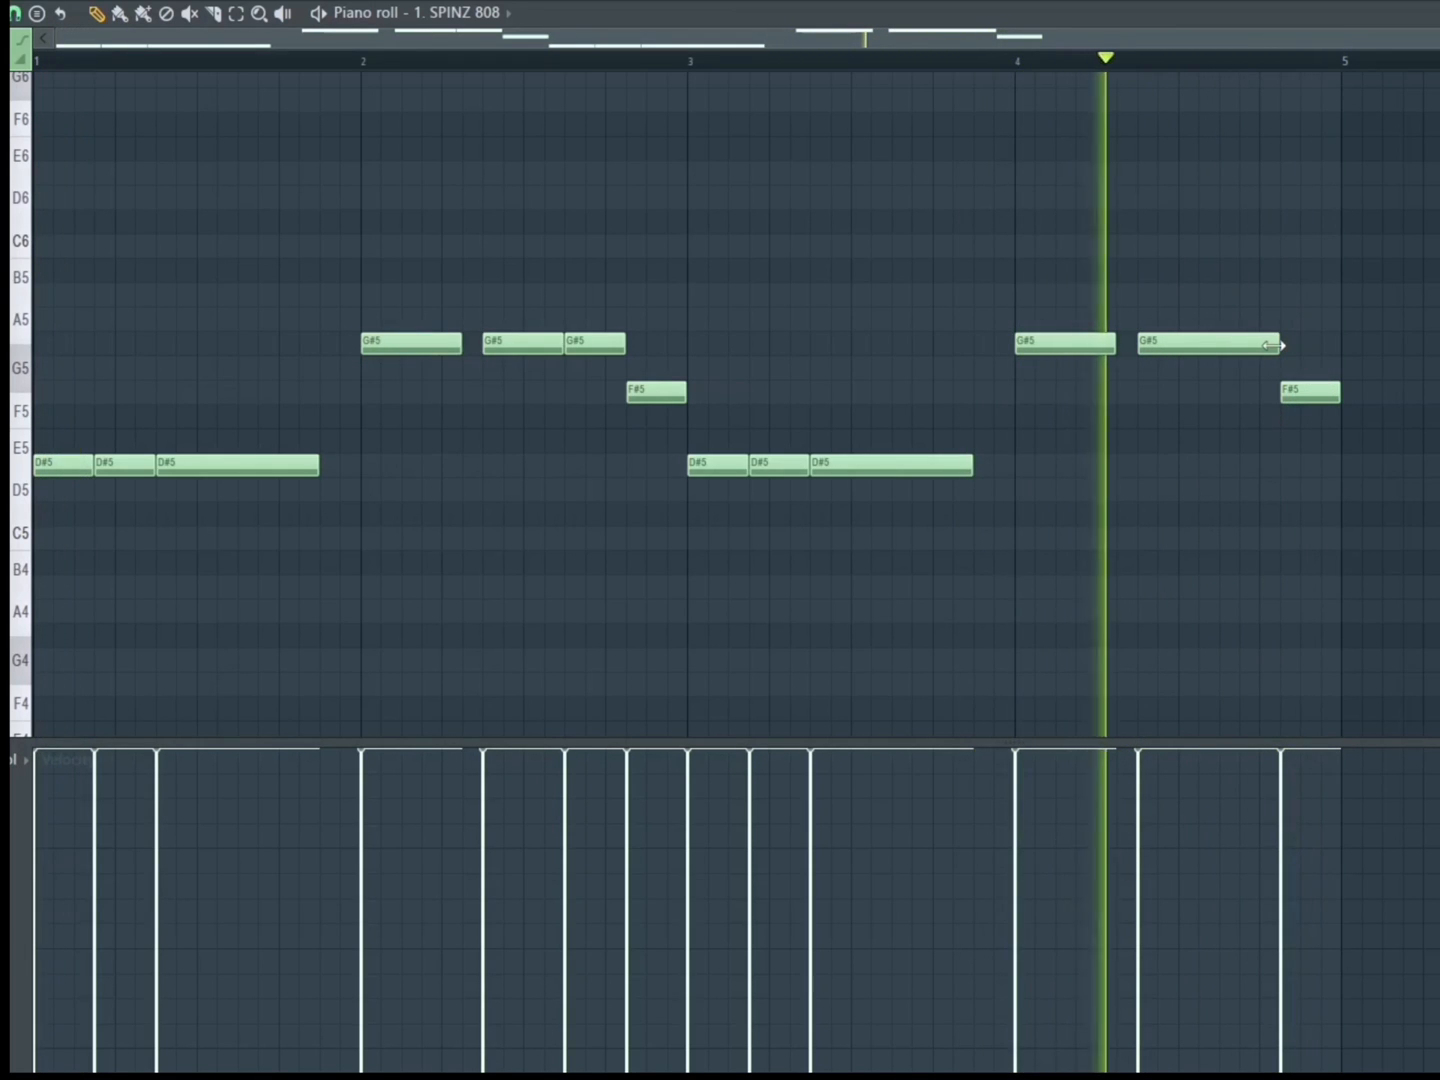
# Step: Shorten the last G#5 in bar 4 and move the F#5 directly behind it, checking the change by playback
pyautogui.moveTo(1297, 393); pyautogui.dragTo(1218, 346)
pyautogui.press('space')
pyautogui.press('space')
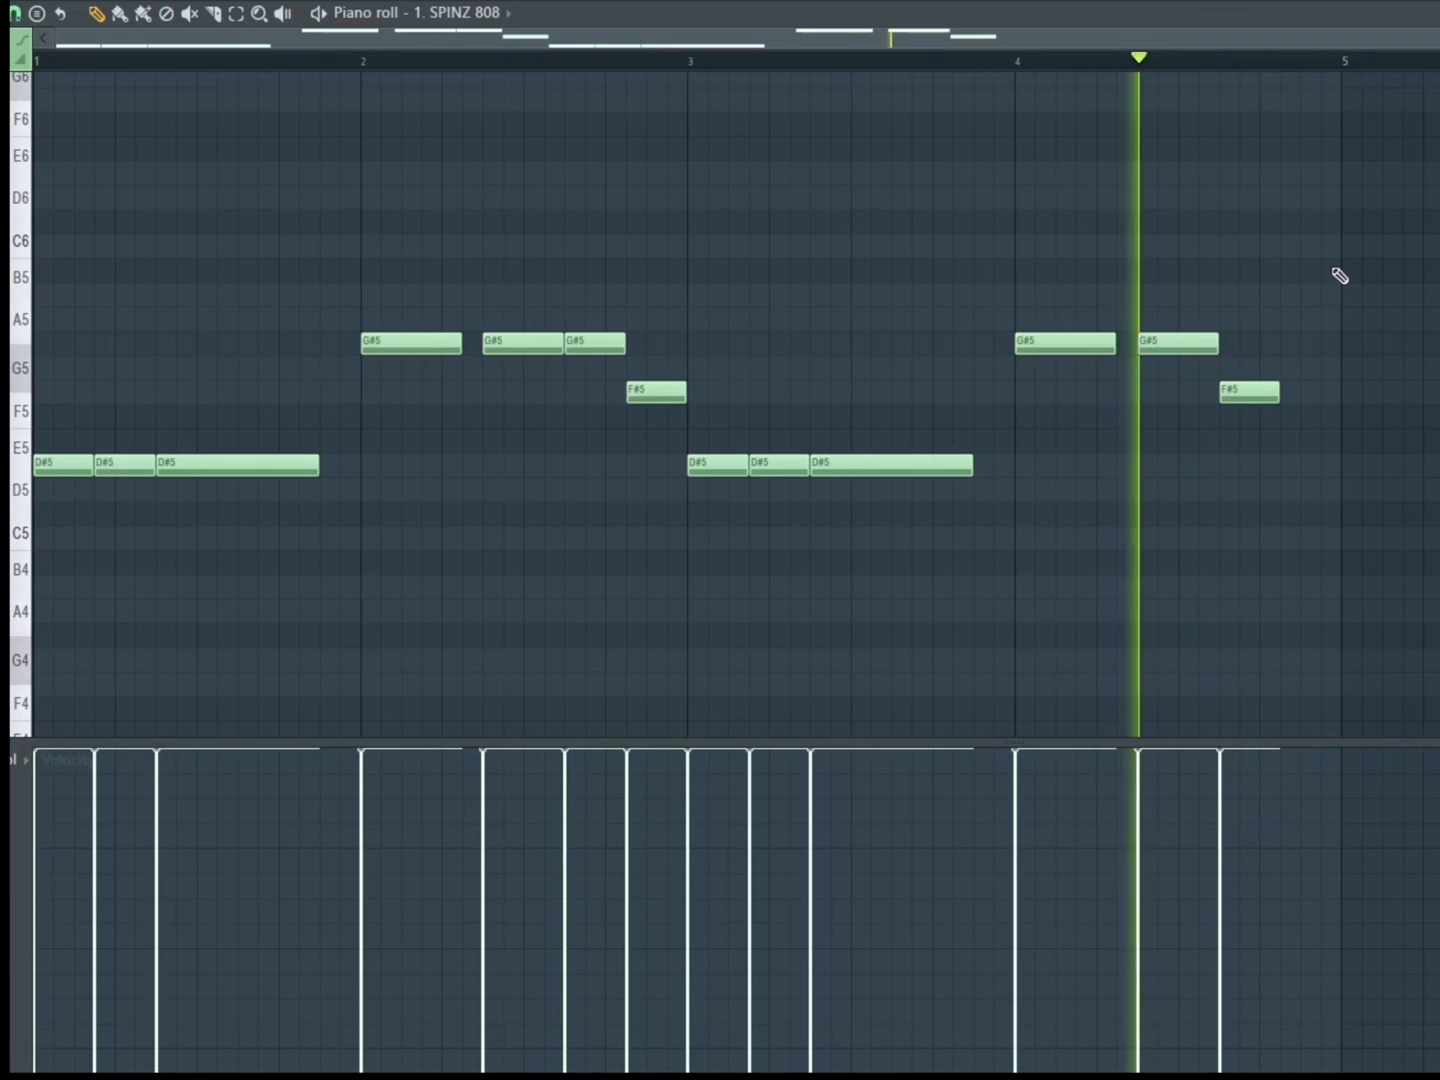
pyautogui.press('space')
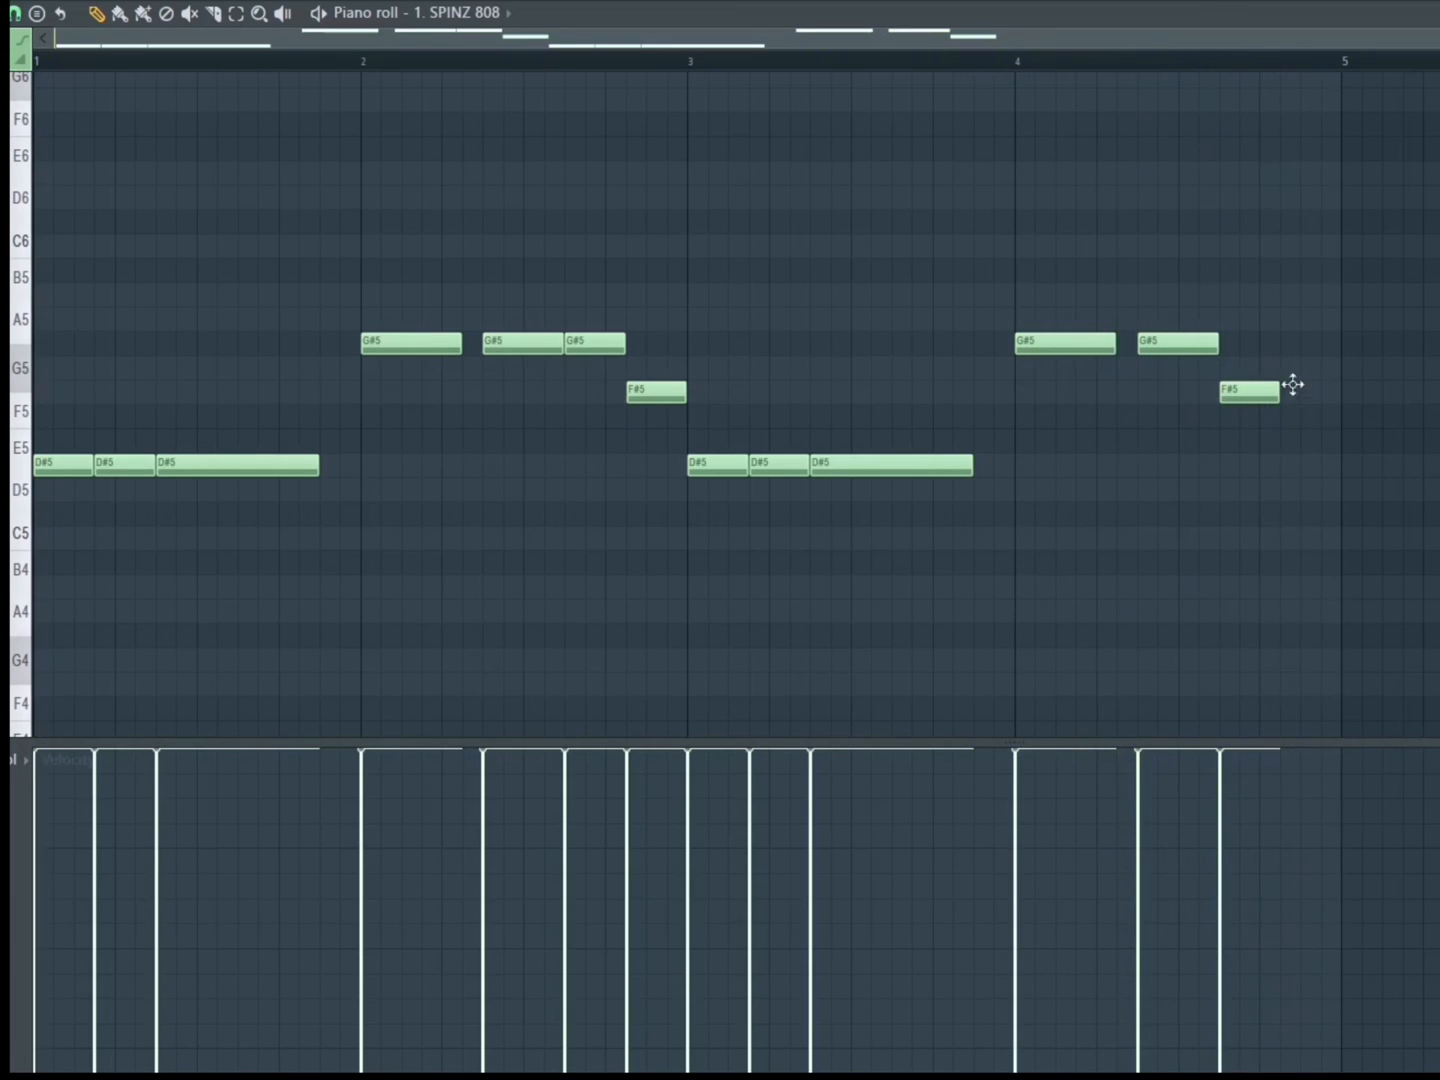
# Step: Raise the moved F#5 note in bar 4 to G#5 and add a new F#5 at the end of the bar
pyautogui.press('space')
pyautogui.moveTo(1240, 397); pyautogui.dragTo(1239, 347)
pyautogui.moveTo(1361, 390); pyautogui.dragTo(1339, 394)
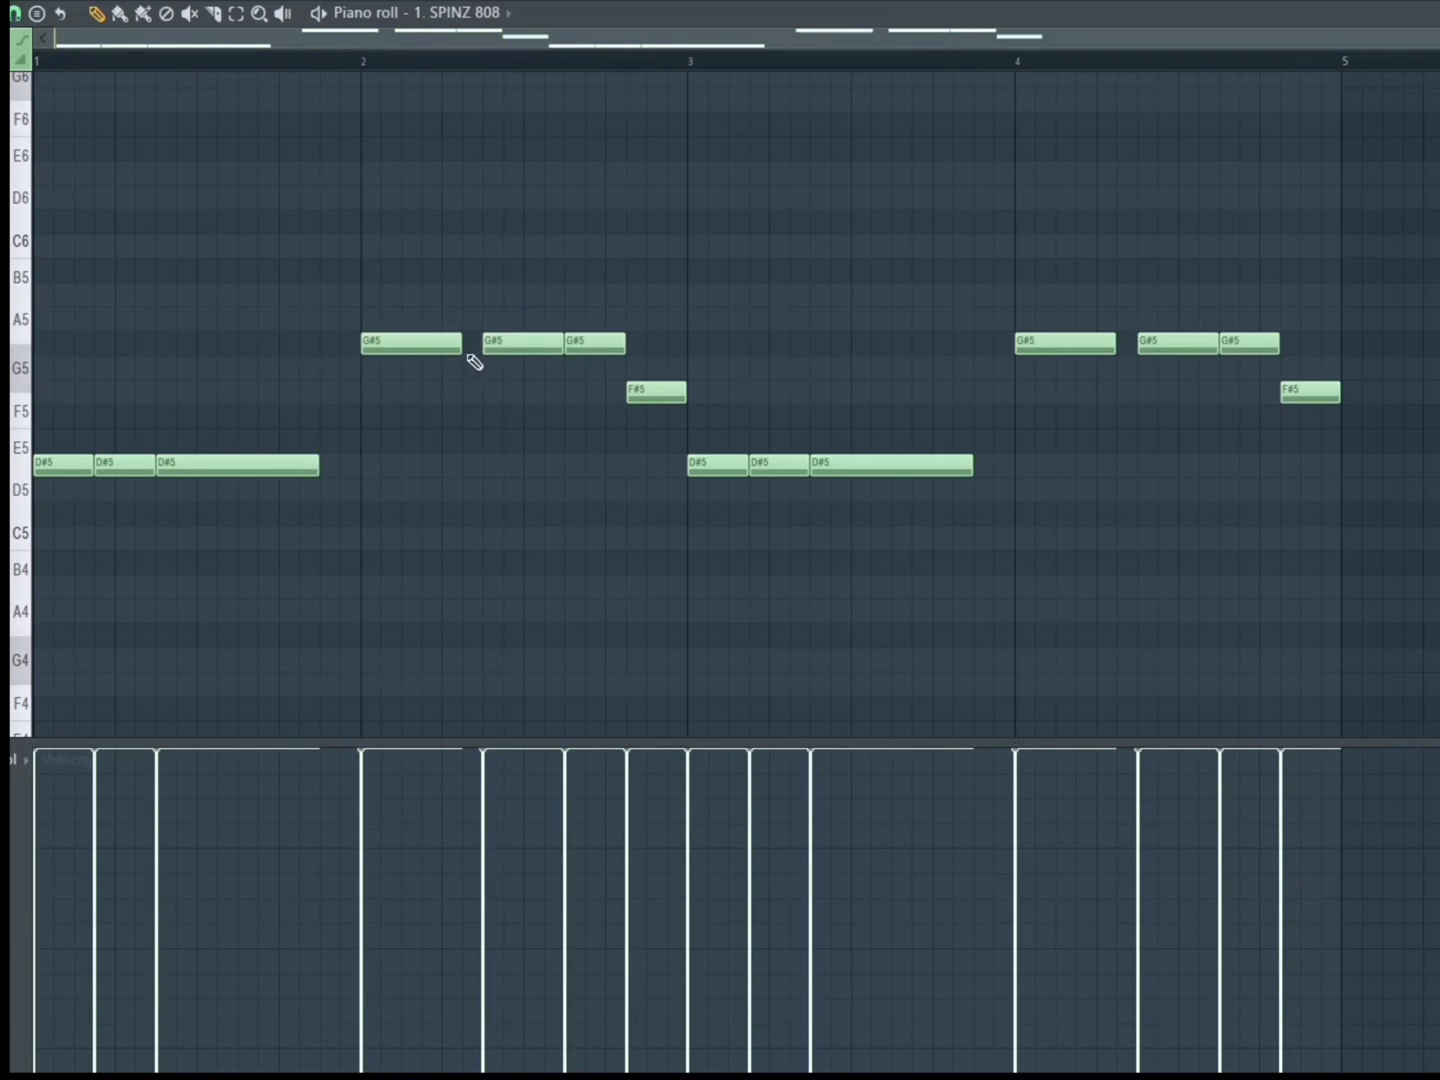
pyautogui.moveTo(1111, 346); pyautogui.dragTo(1120, 348)
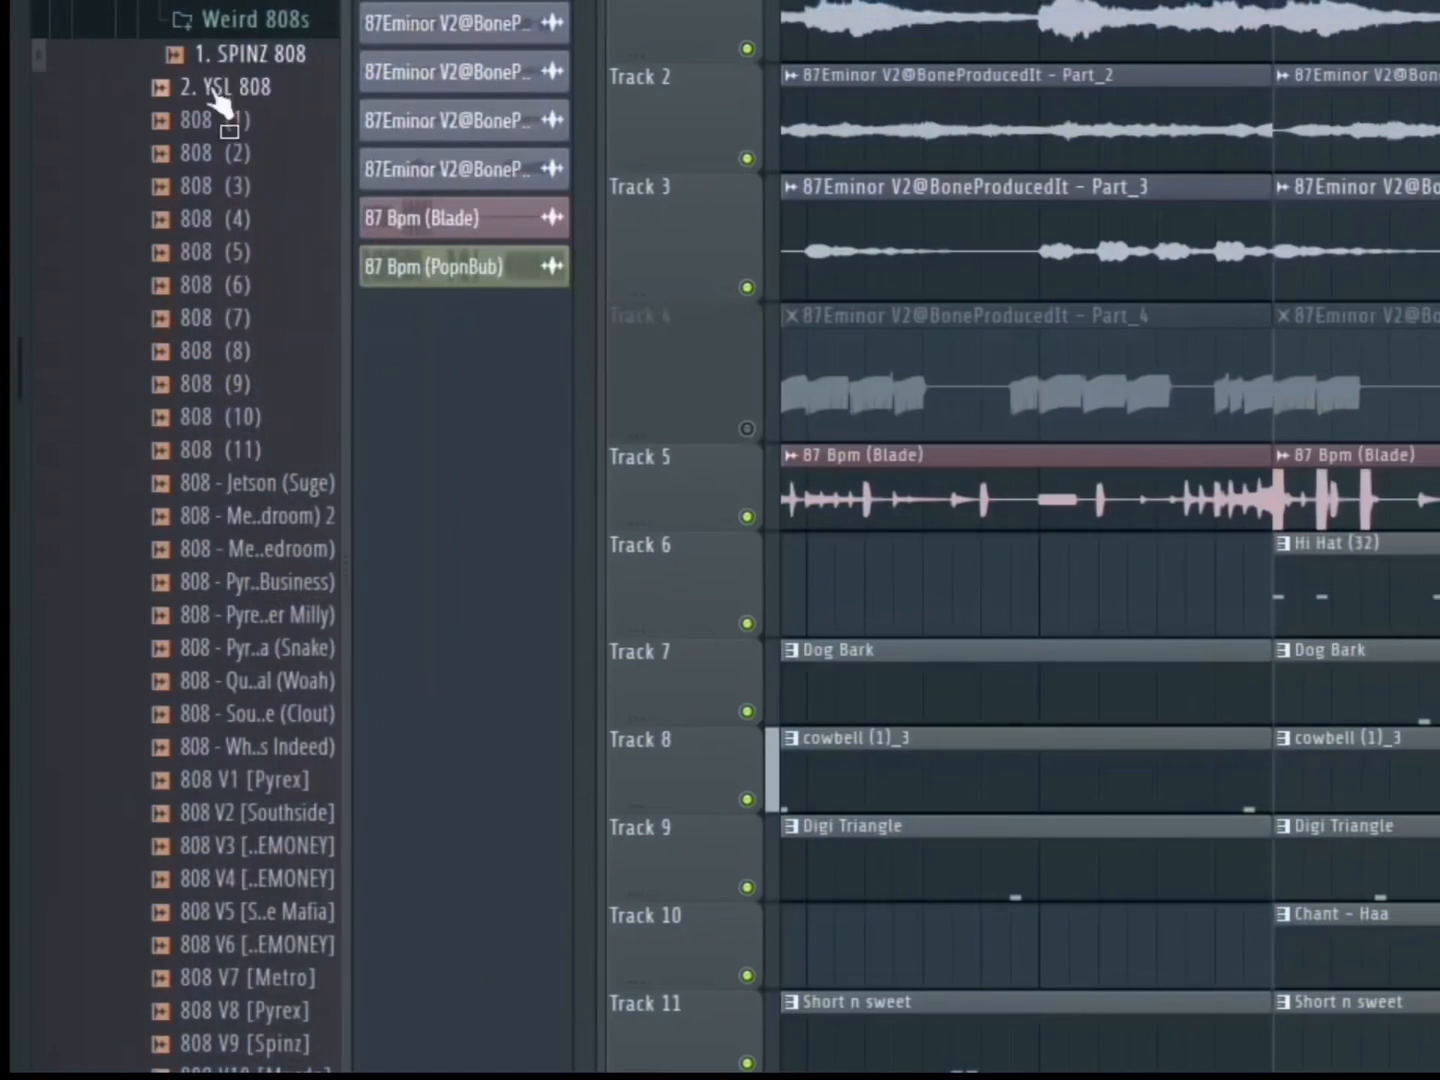
# Step: Collapse the 808 folder of the 2100 Drum Kit and open its Vox Chants folder
pyautogui.scroll(8, 86, 303)
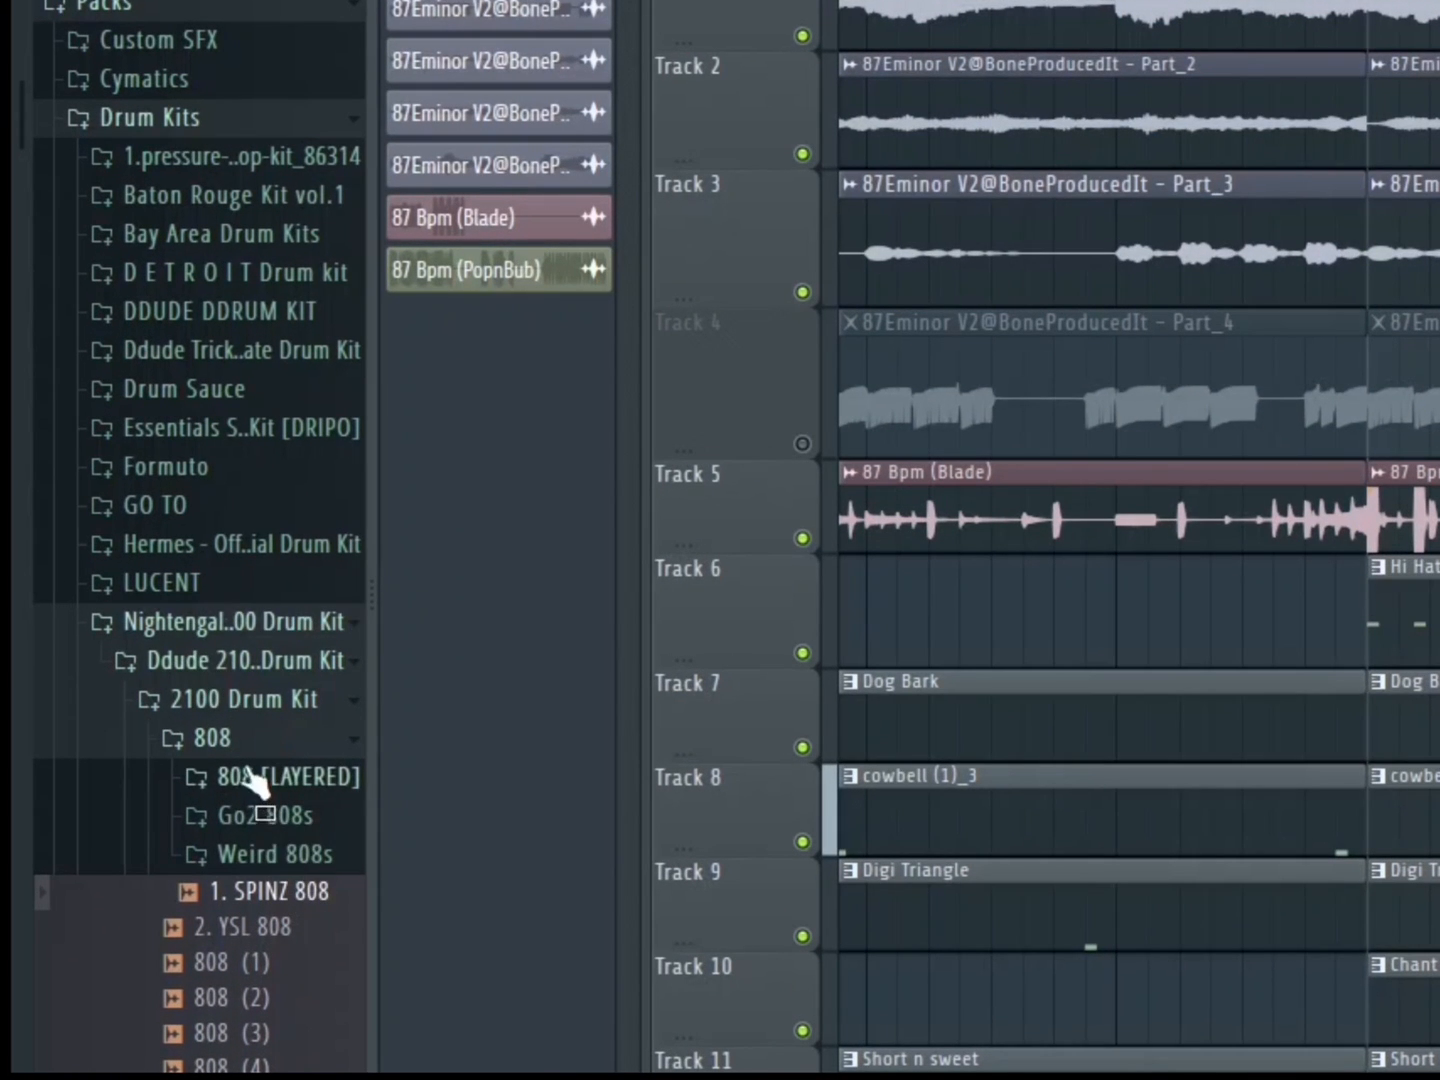
pyautogui.click(243, 742)
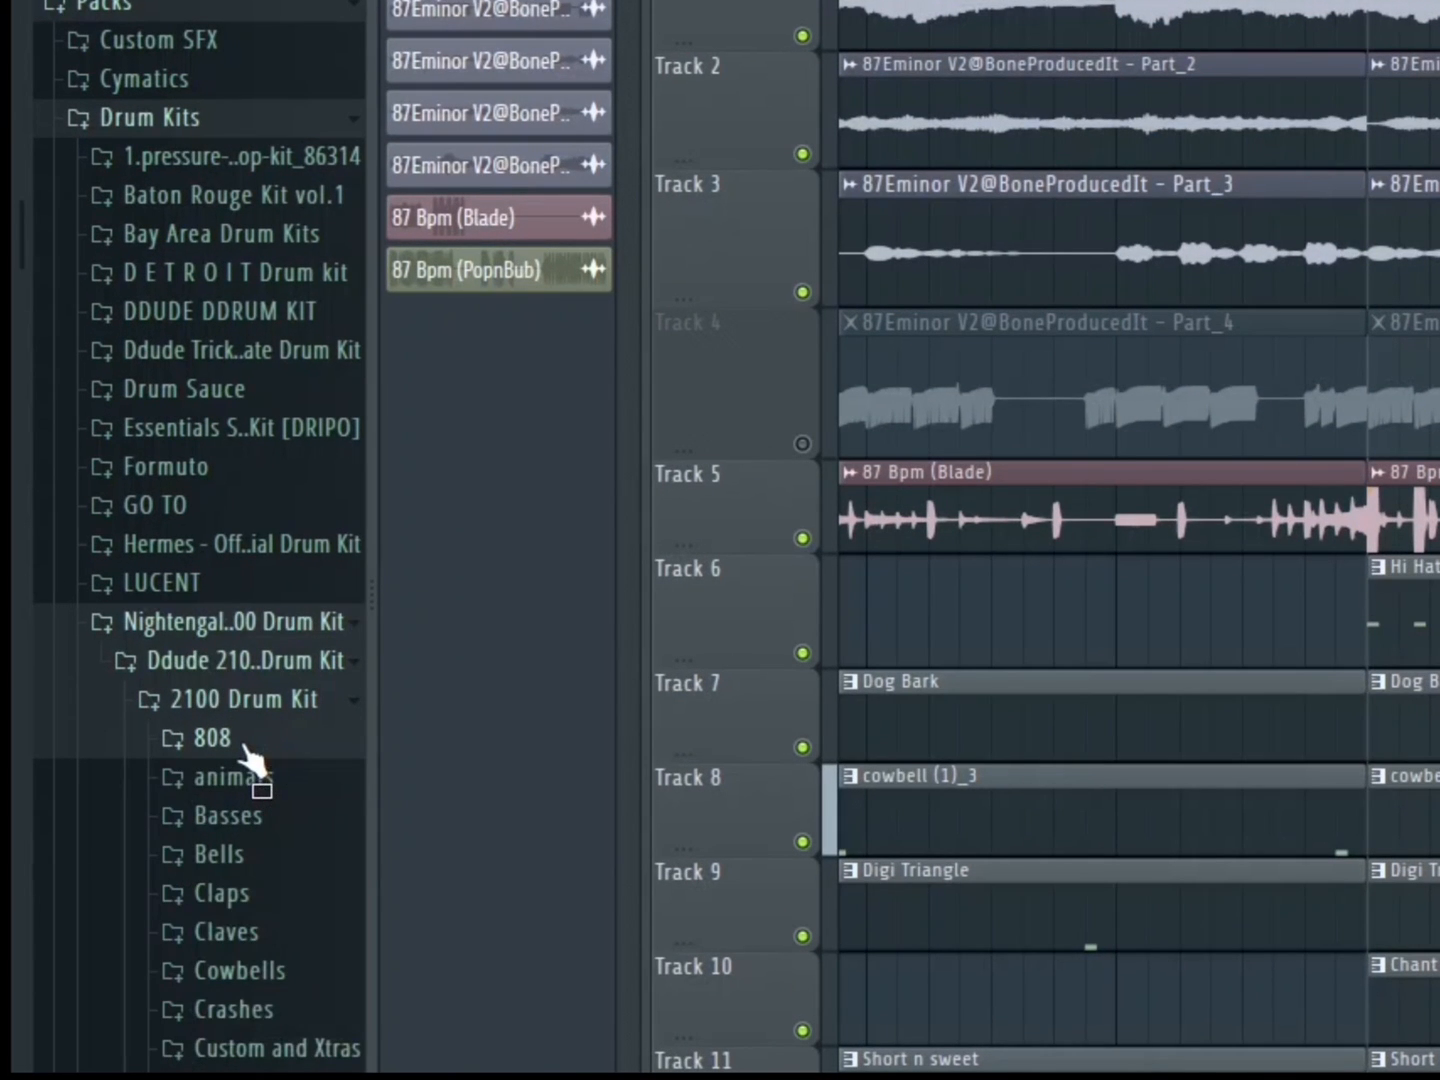
pyautogui.scroll(-10, 200, 1039)
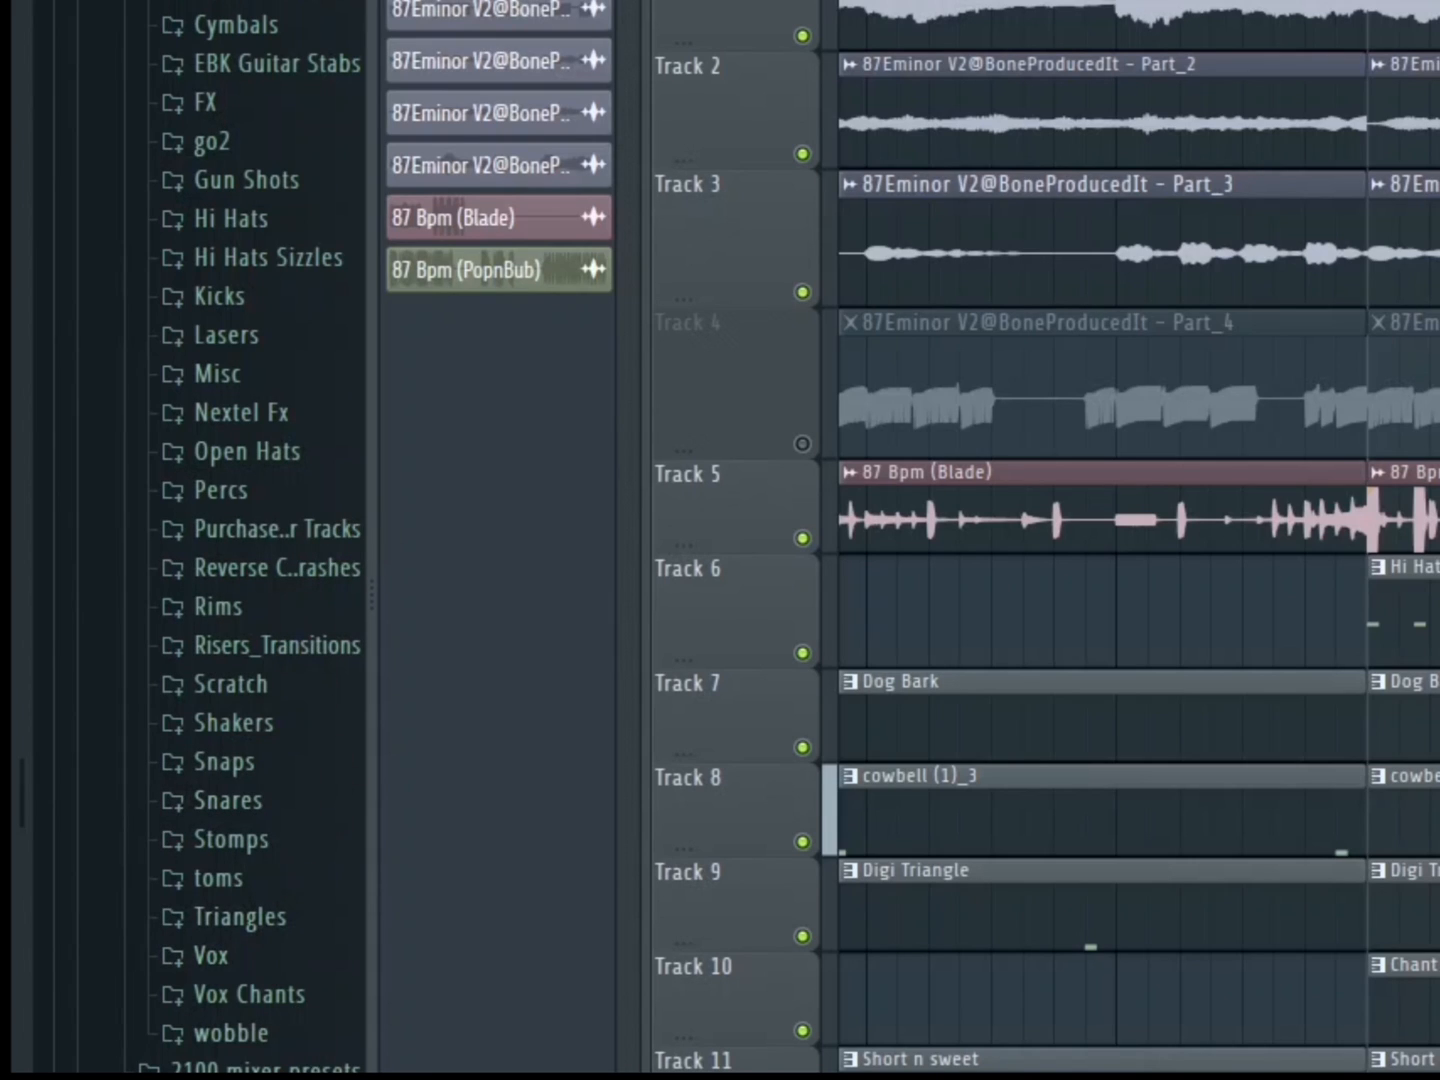
pyautogui.click(280, 1000)
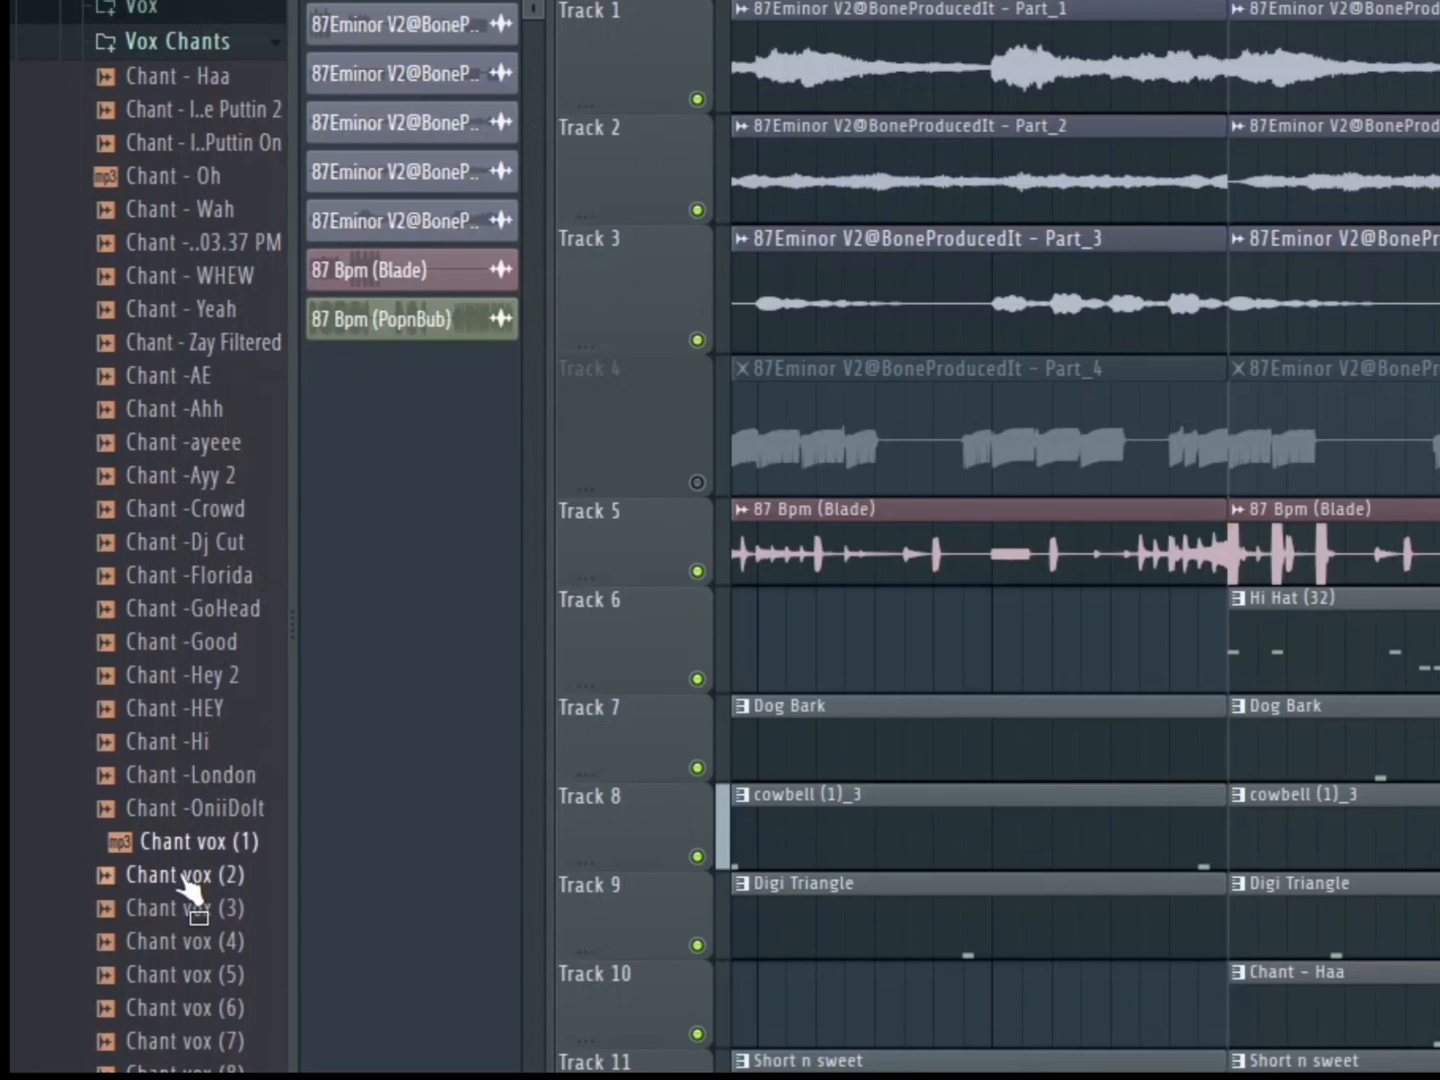
# Step: Open Chant vox (1) in a new channel and bring its sample into the audio editor
pyautogui.rightClick(193, 850)
pyautogui.click(289, 869)
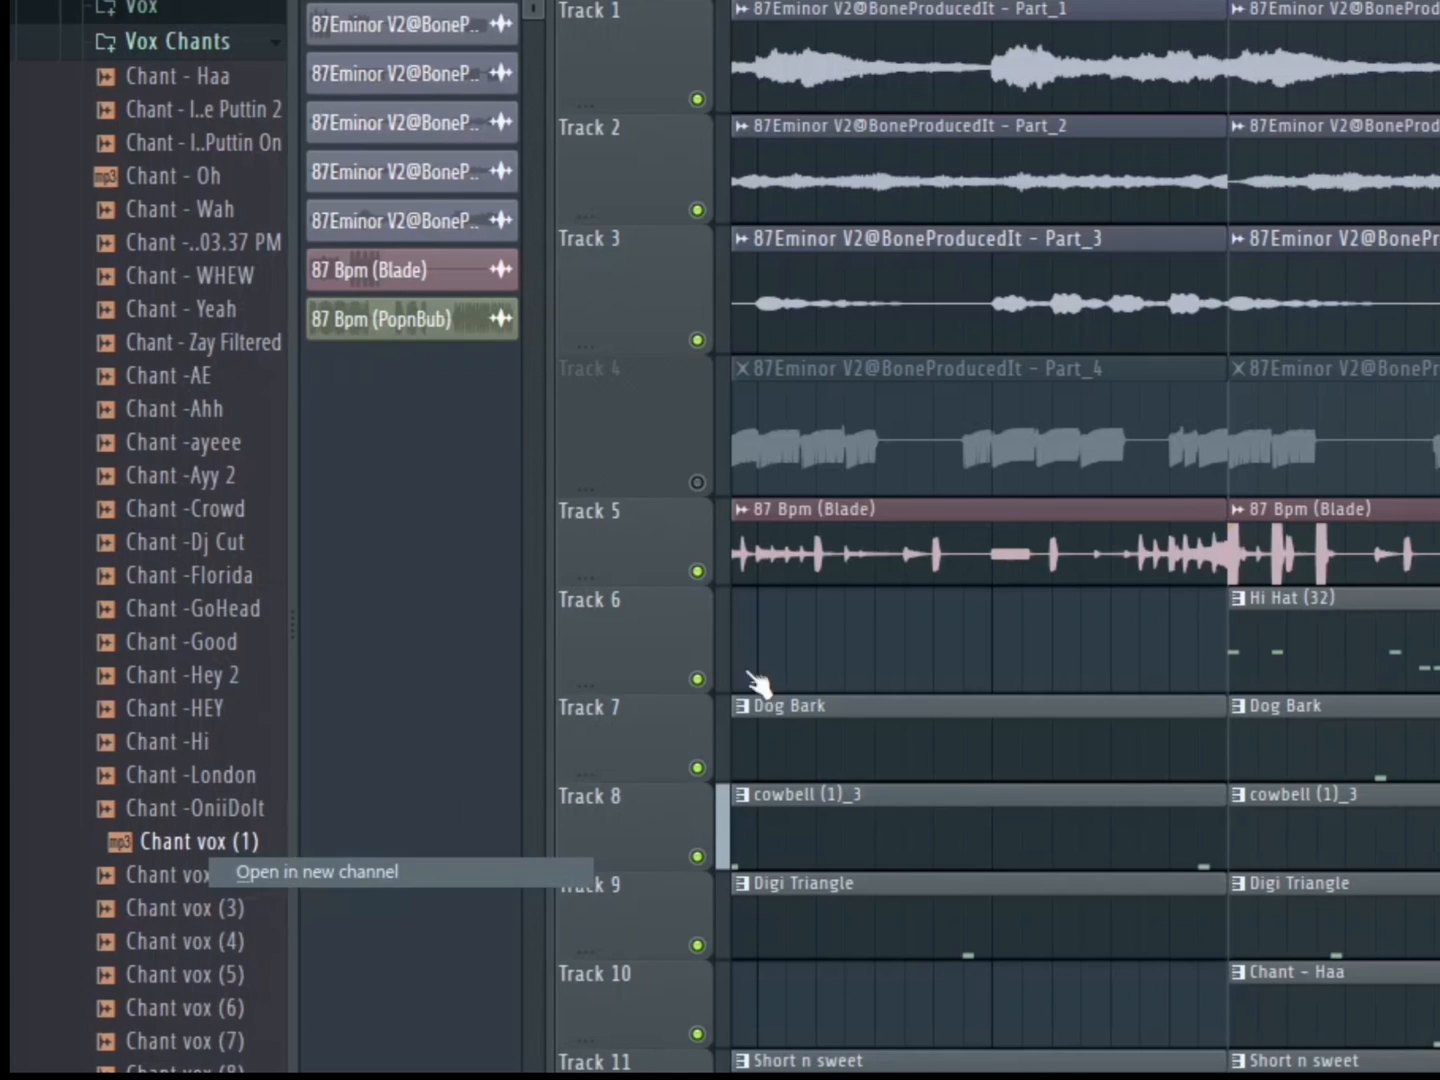
pyautogui.rightClick(779, 811)
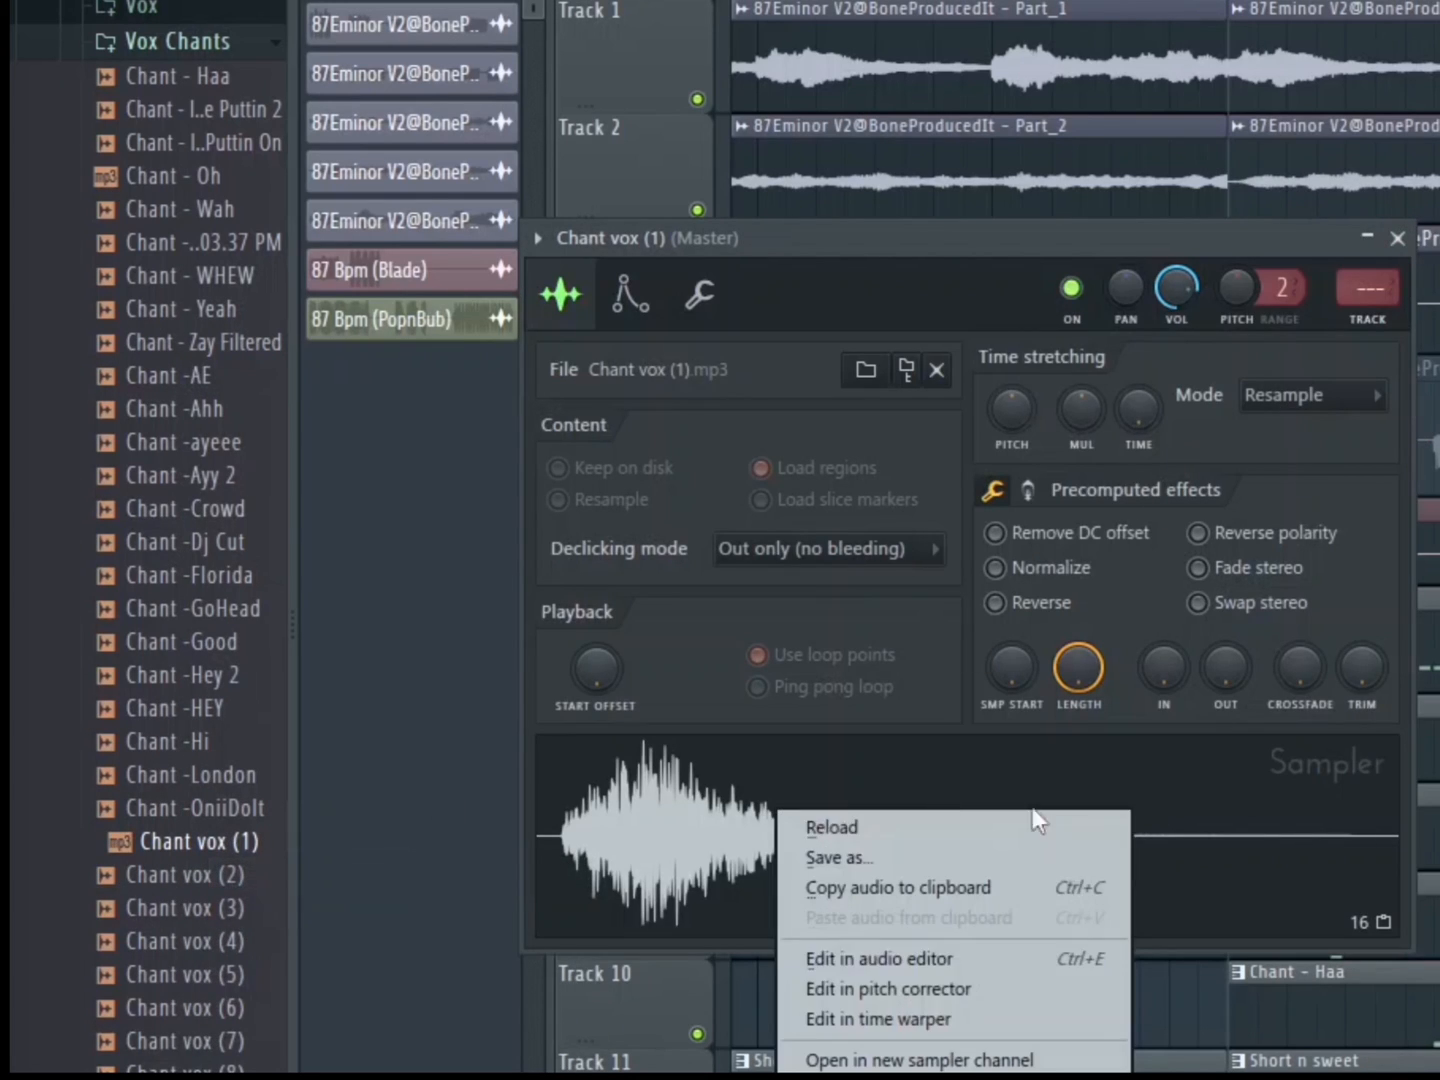
pyautogui.click(997, 966)
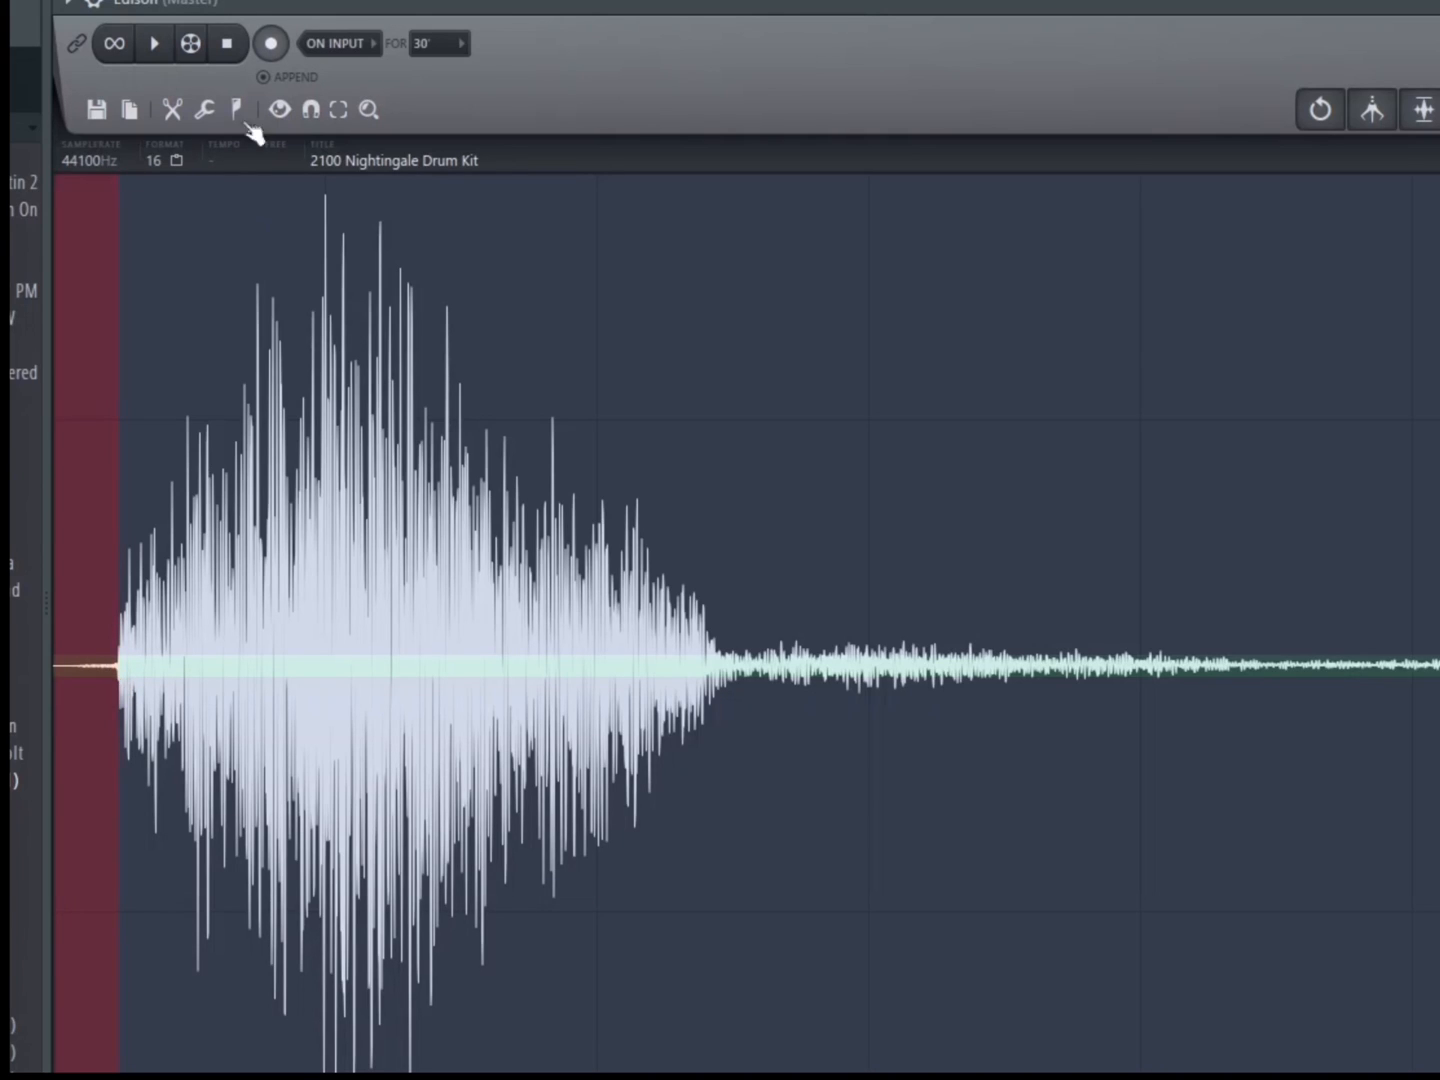
# Step: Delete the selected silence at the start of the chant sample and load the trimmed audio into the Chant - Haa channel
pyautogui.click(202, 111)
pyautogui.click(137, 110)
pyautogui.click(173, 110)
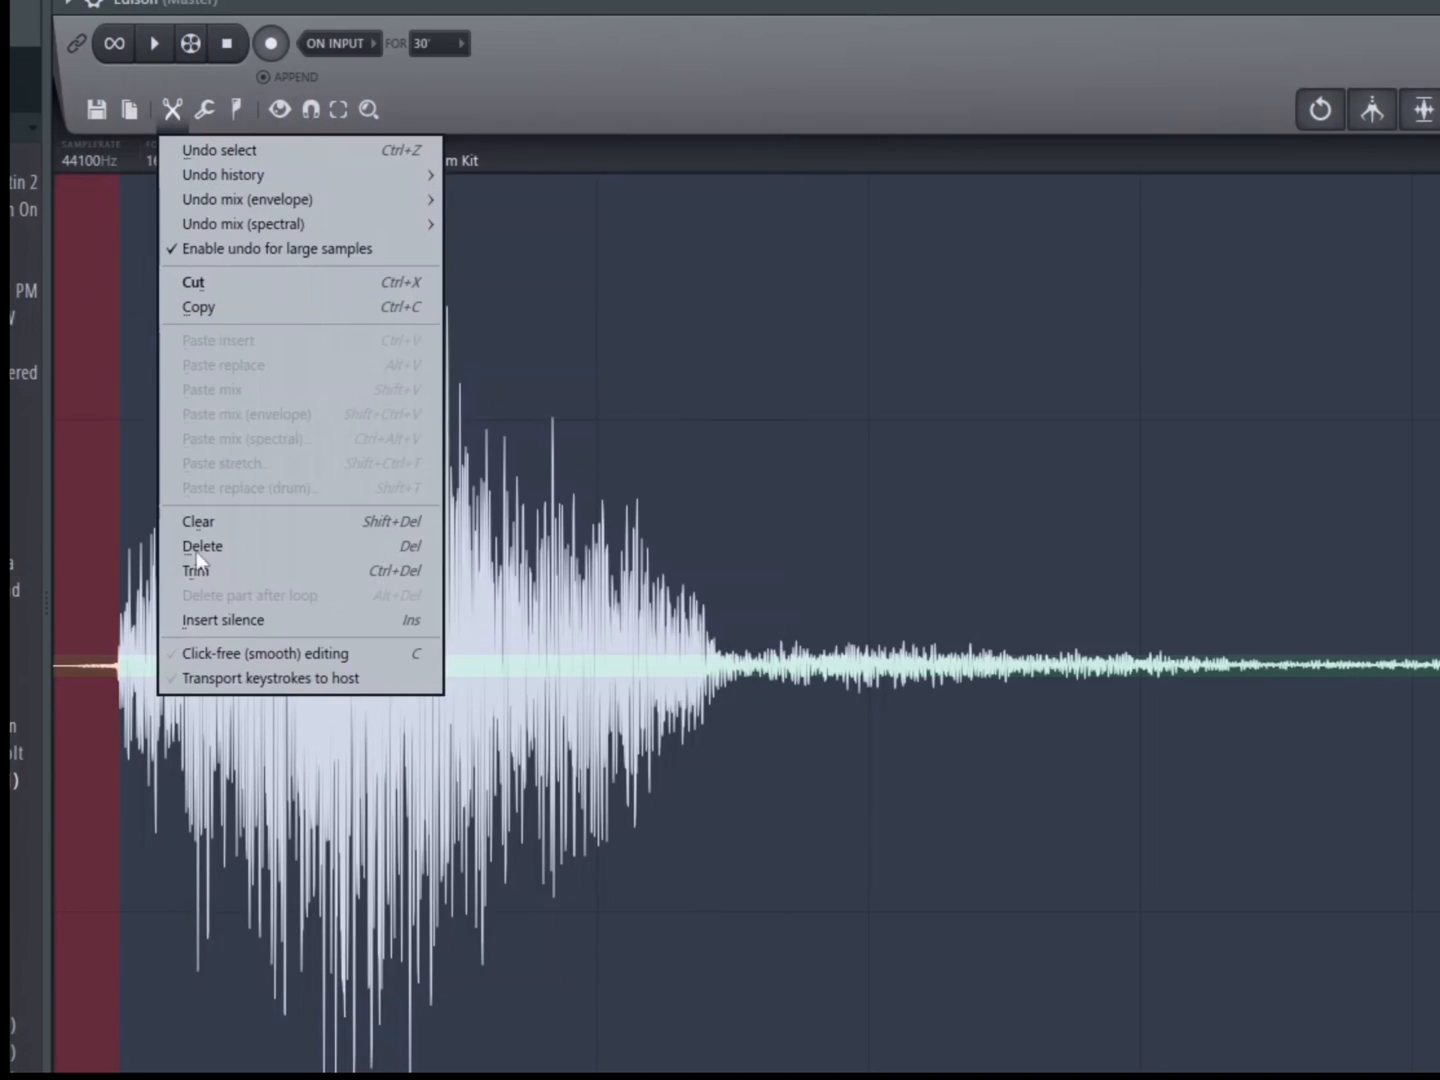
pyautogui.click(231, 545)
pyautogui.moveTo(1300, 122); pyautogui.dragTo(1018, 818)
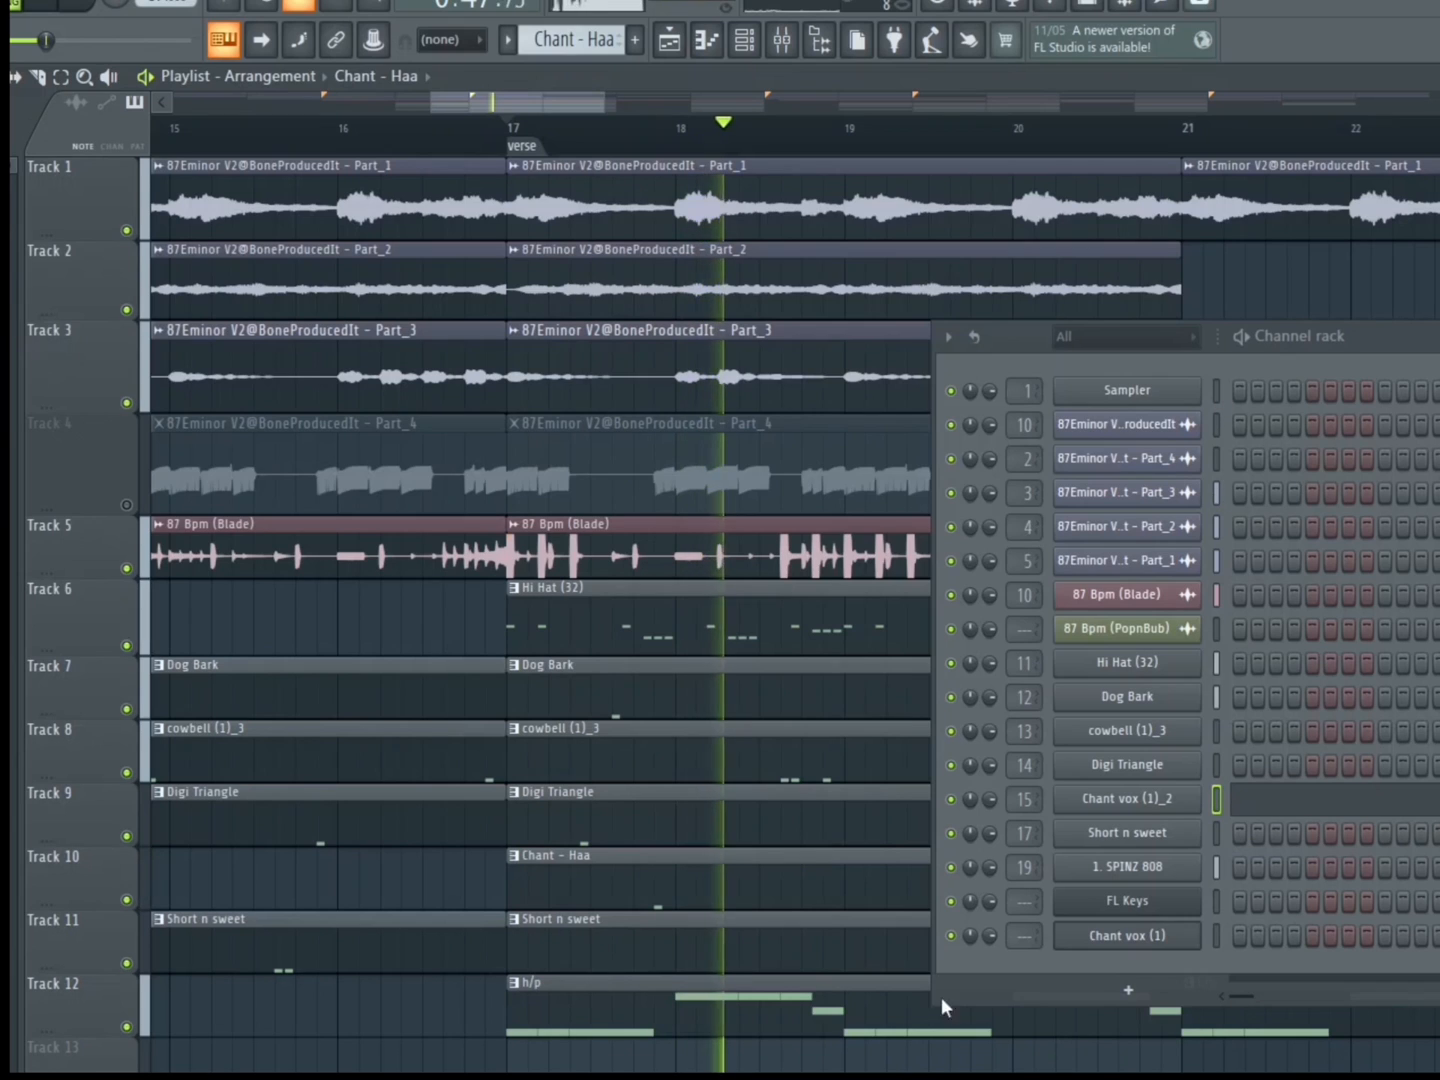
# Step: In the Chant - Haa pattern, move the C5 note to late in bar 3 and add another C5 near the end of bar 1
pyautogui.doubleClick(700, 859)
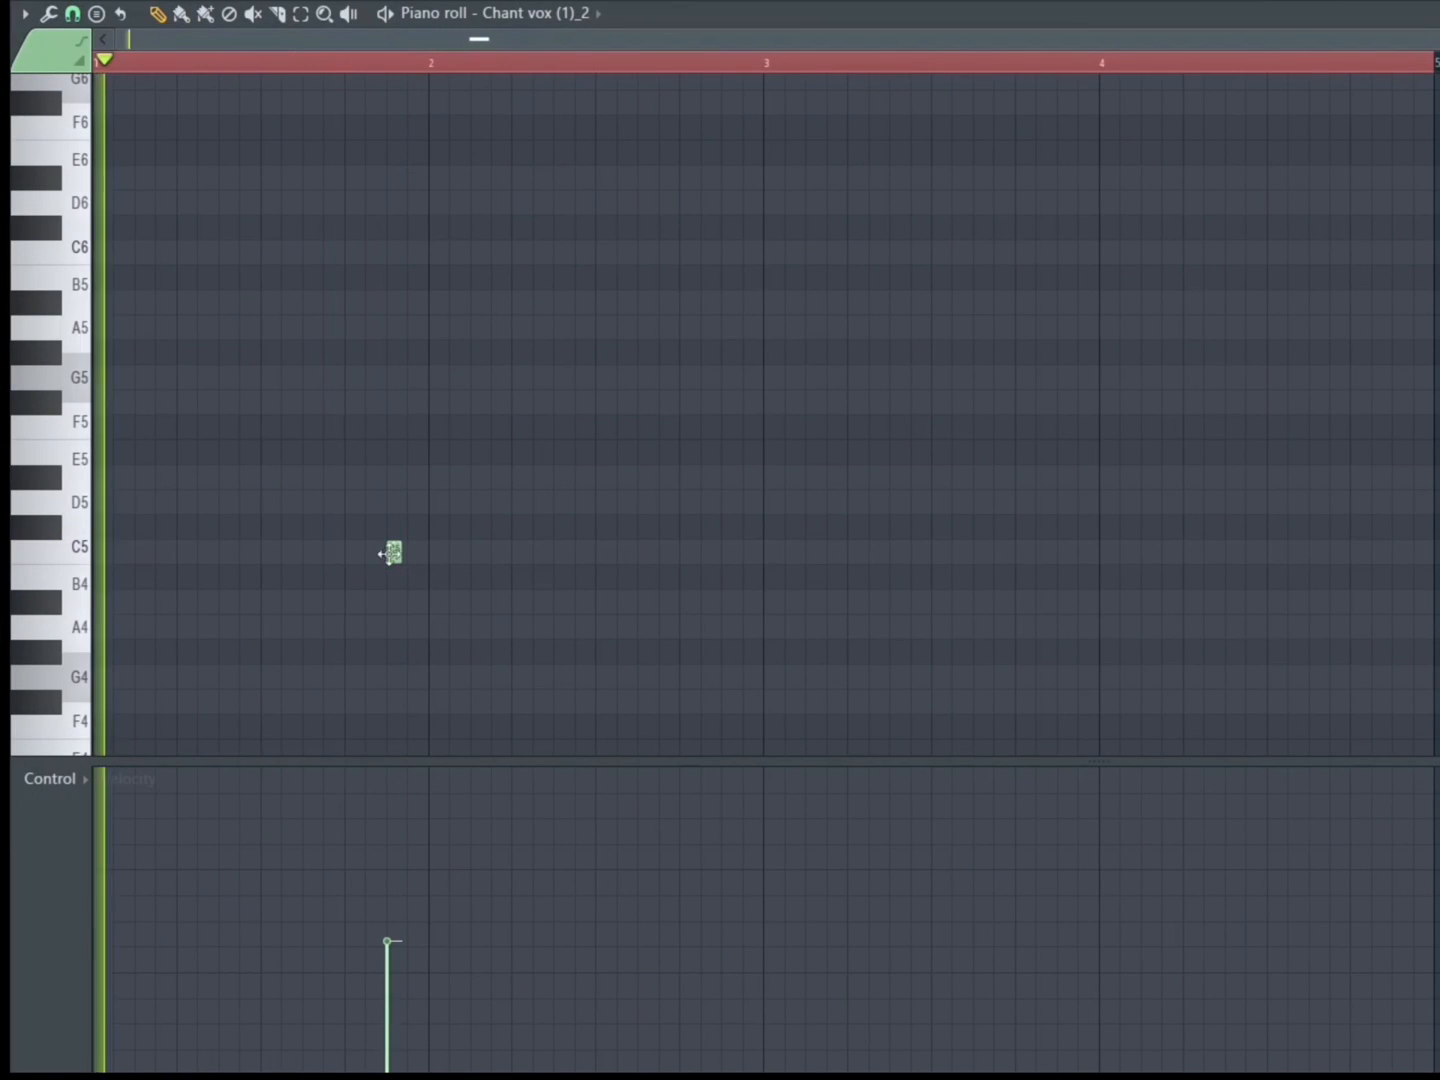
pyautogui.moveTo(392, 553)
pyautogui.mouseDown()
pyautogui.moveTo(356, 565)
pyautogui.moveTo(373, 566)
pyautogui.mouseUp()
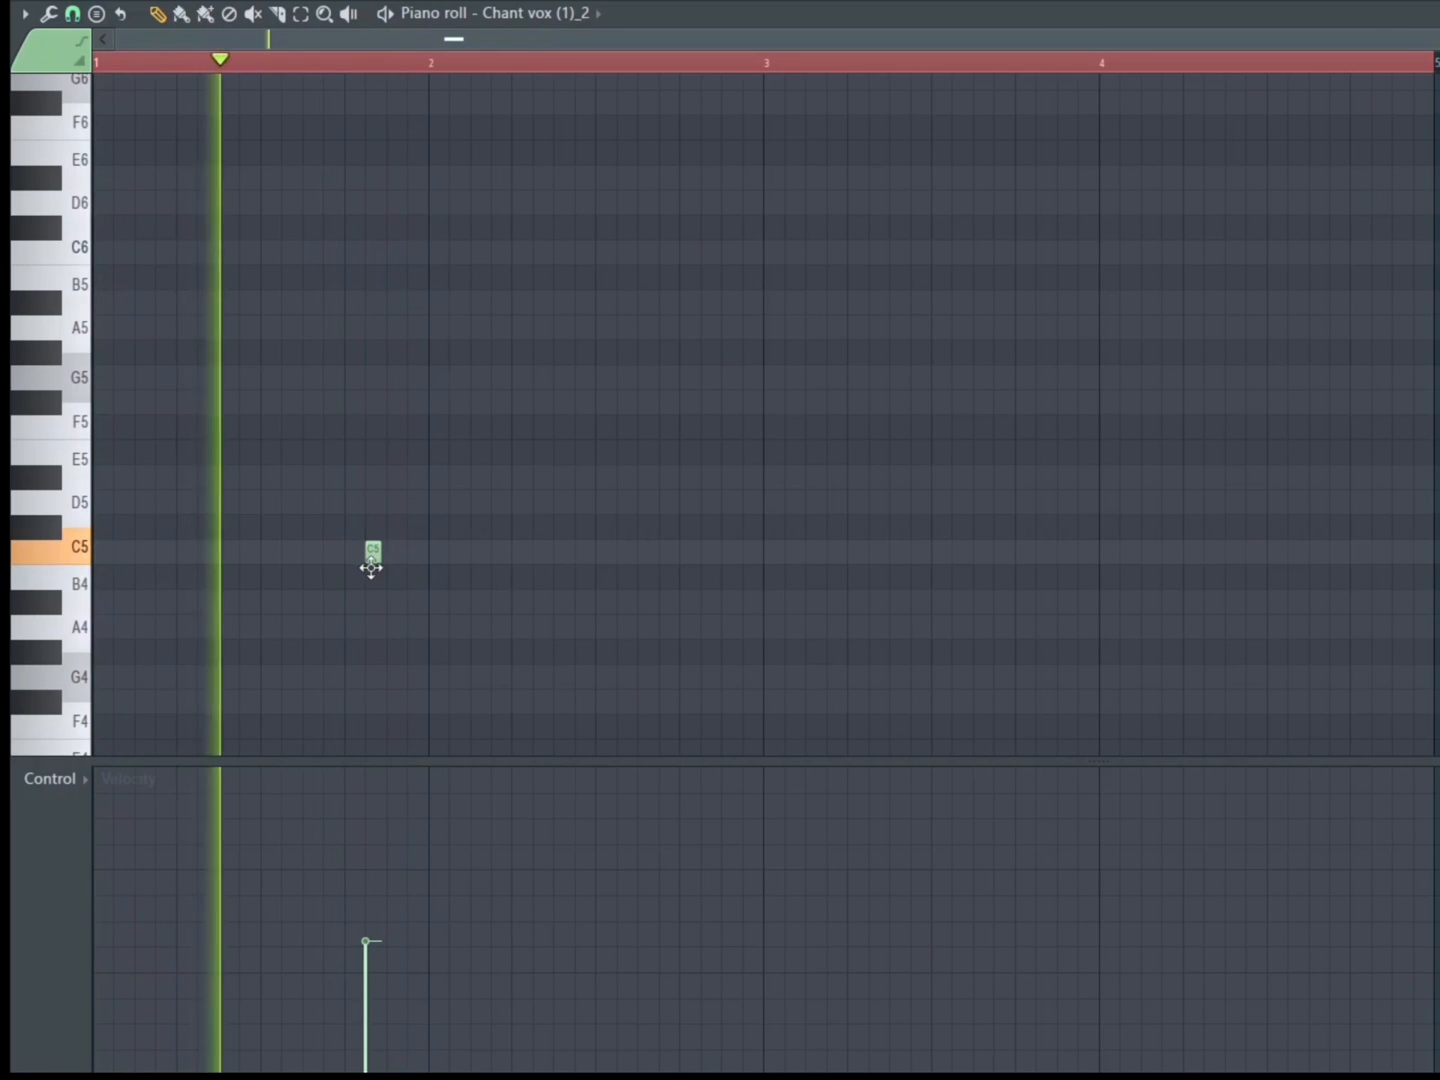
pyautogui.moveTo(339, 563); pyautogui.dragTo(986, 555)
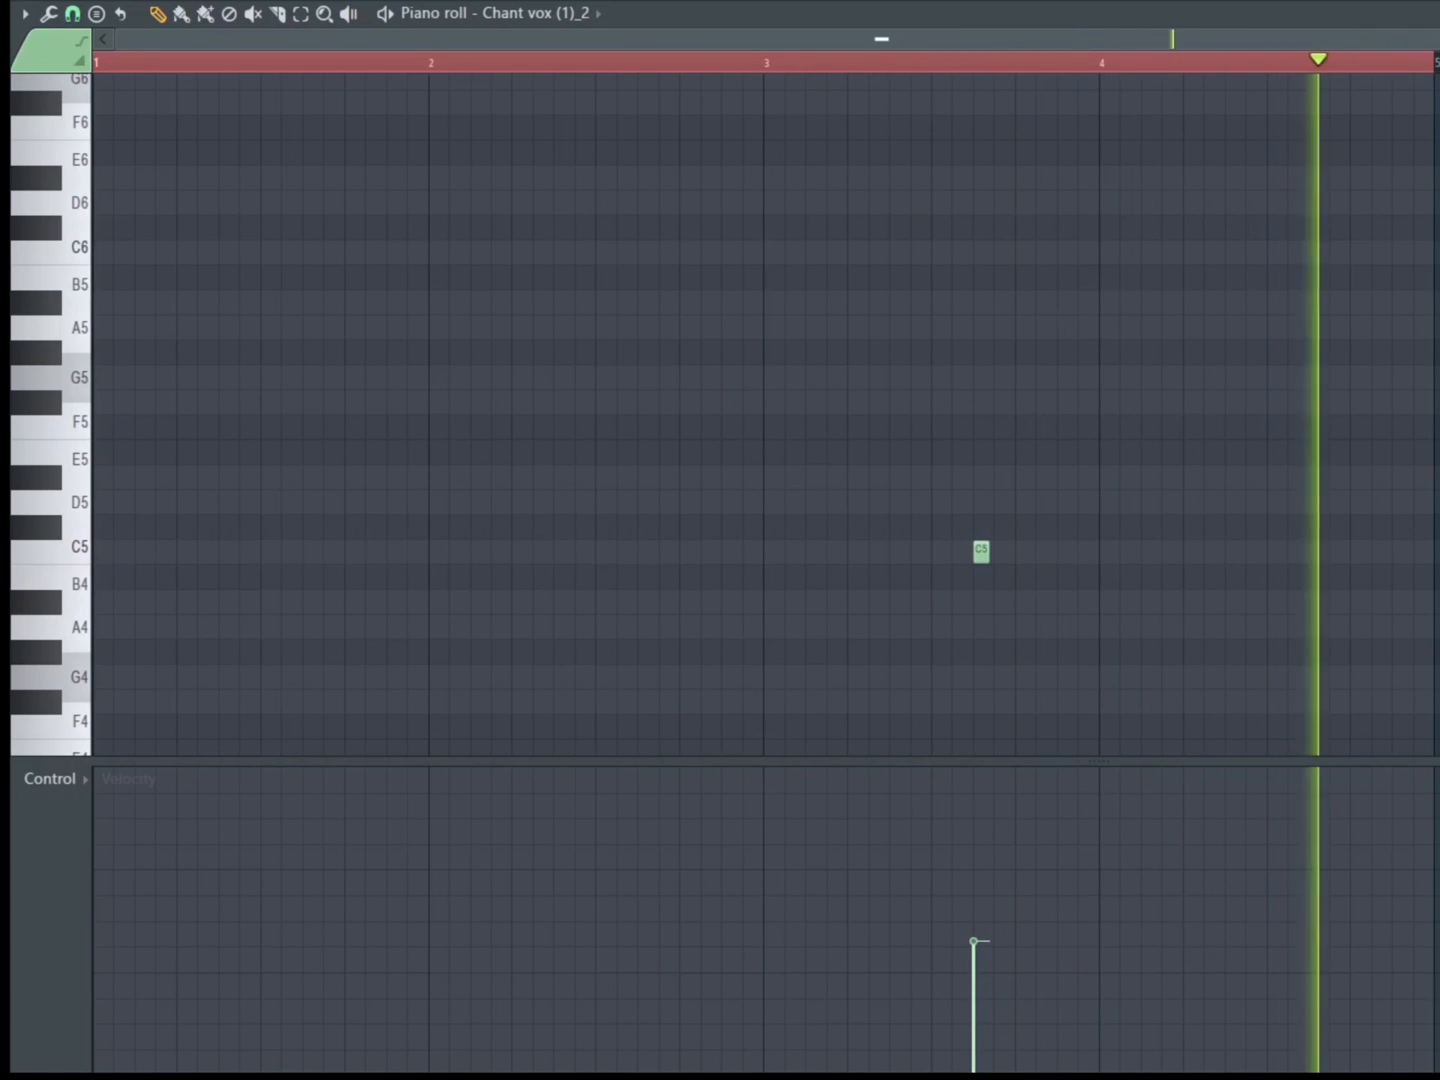
pyautogui.click(393, 551)
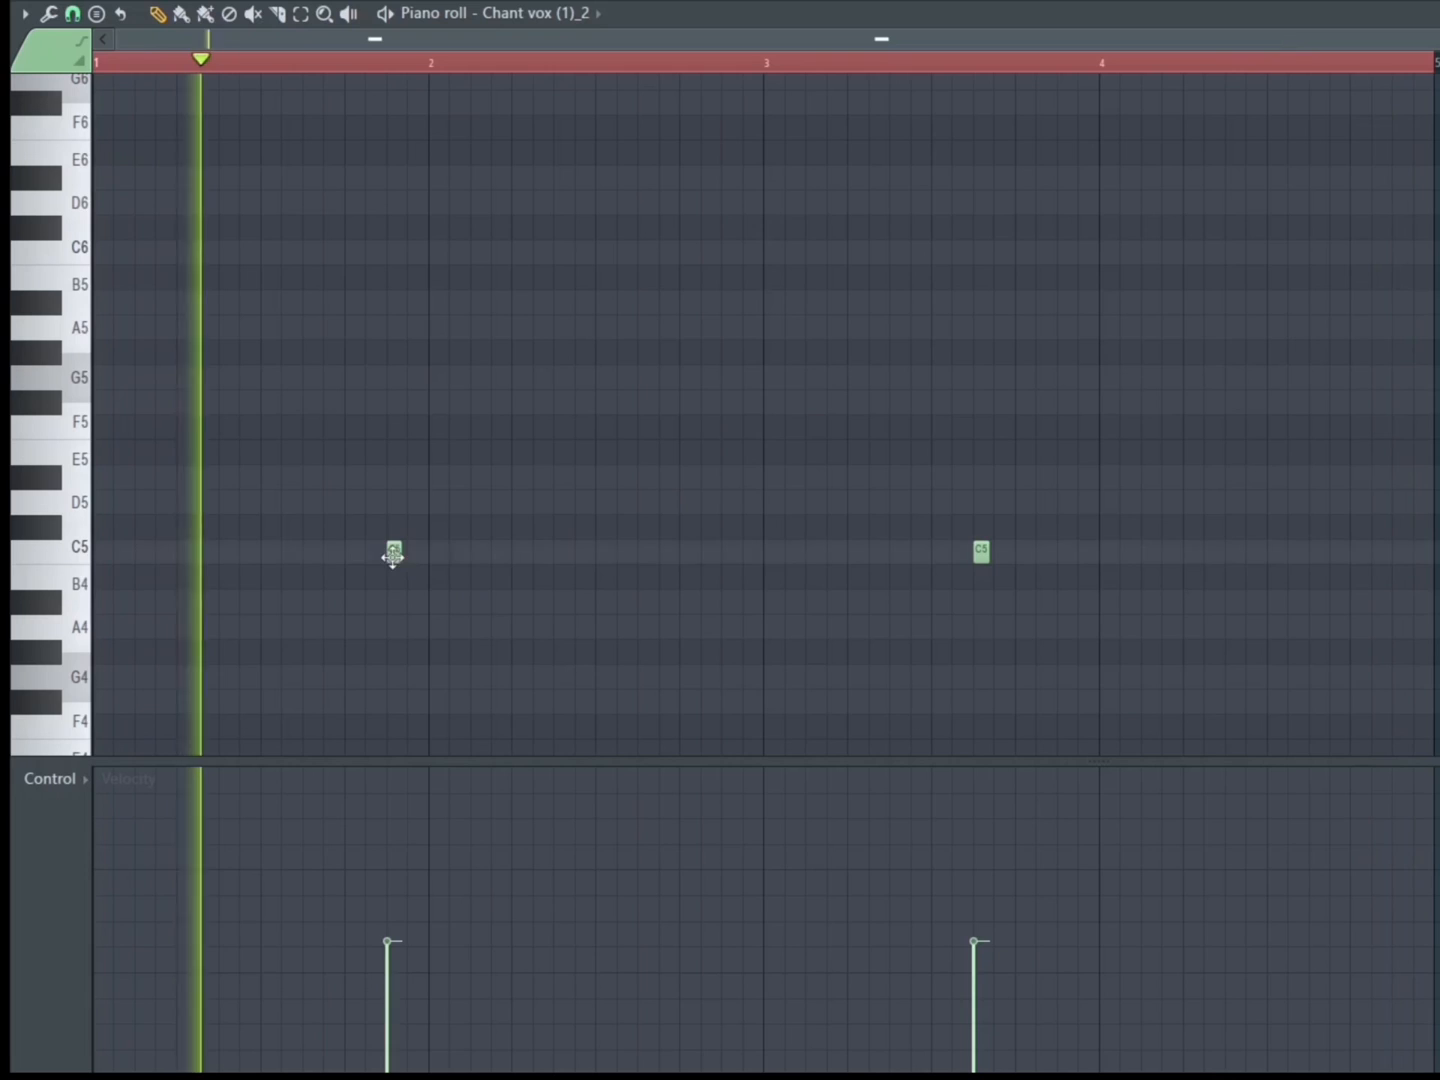
# Step: Delete the C5 note late in bar 3 and slightly lower the velocity of the C5 note near the end of bar 1
pyautogui.rightClick(981, 552)
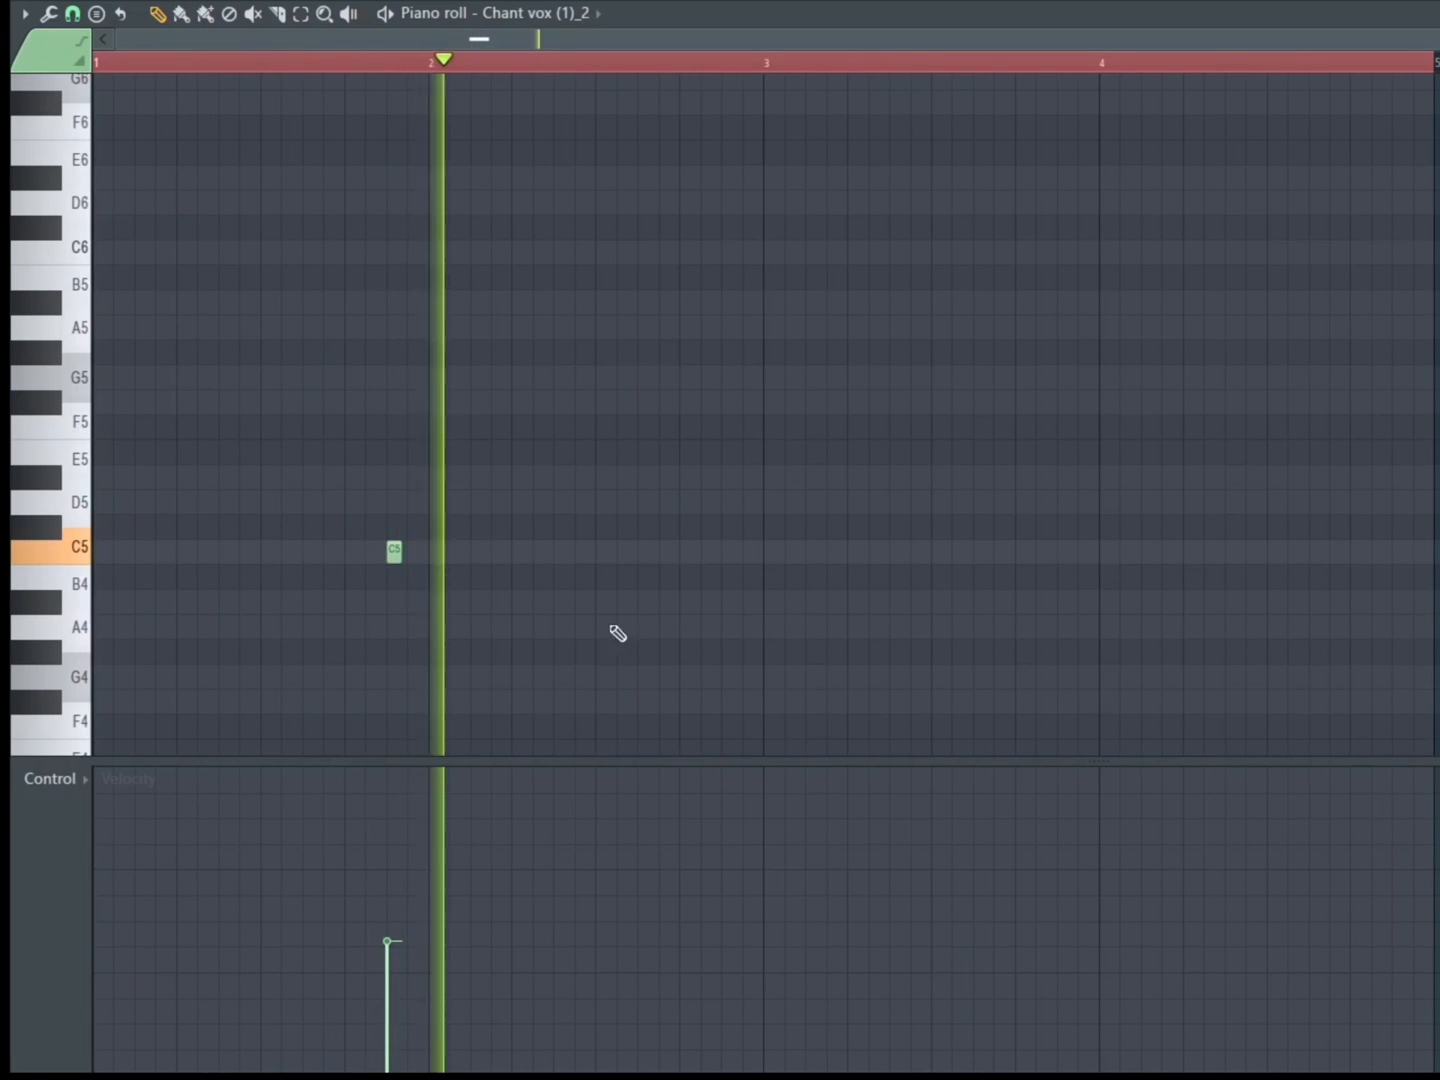
pyautogui.click(399, 955)
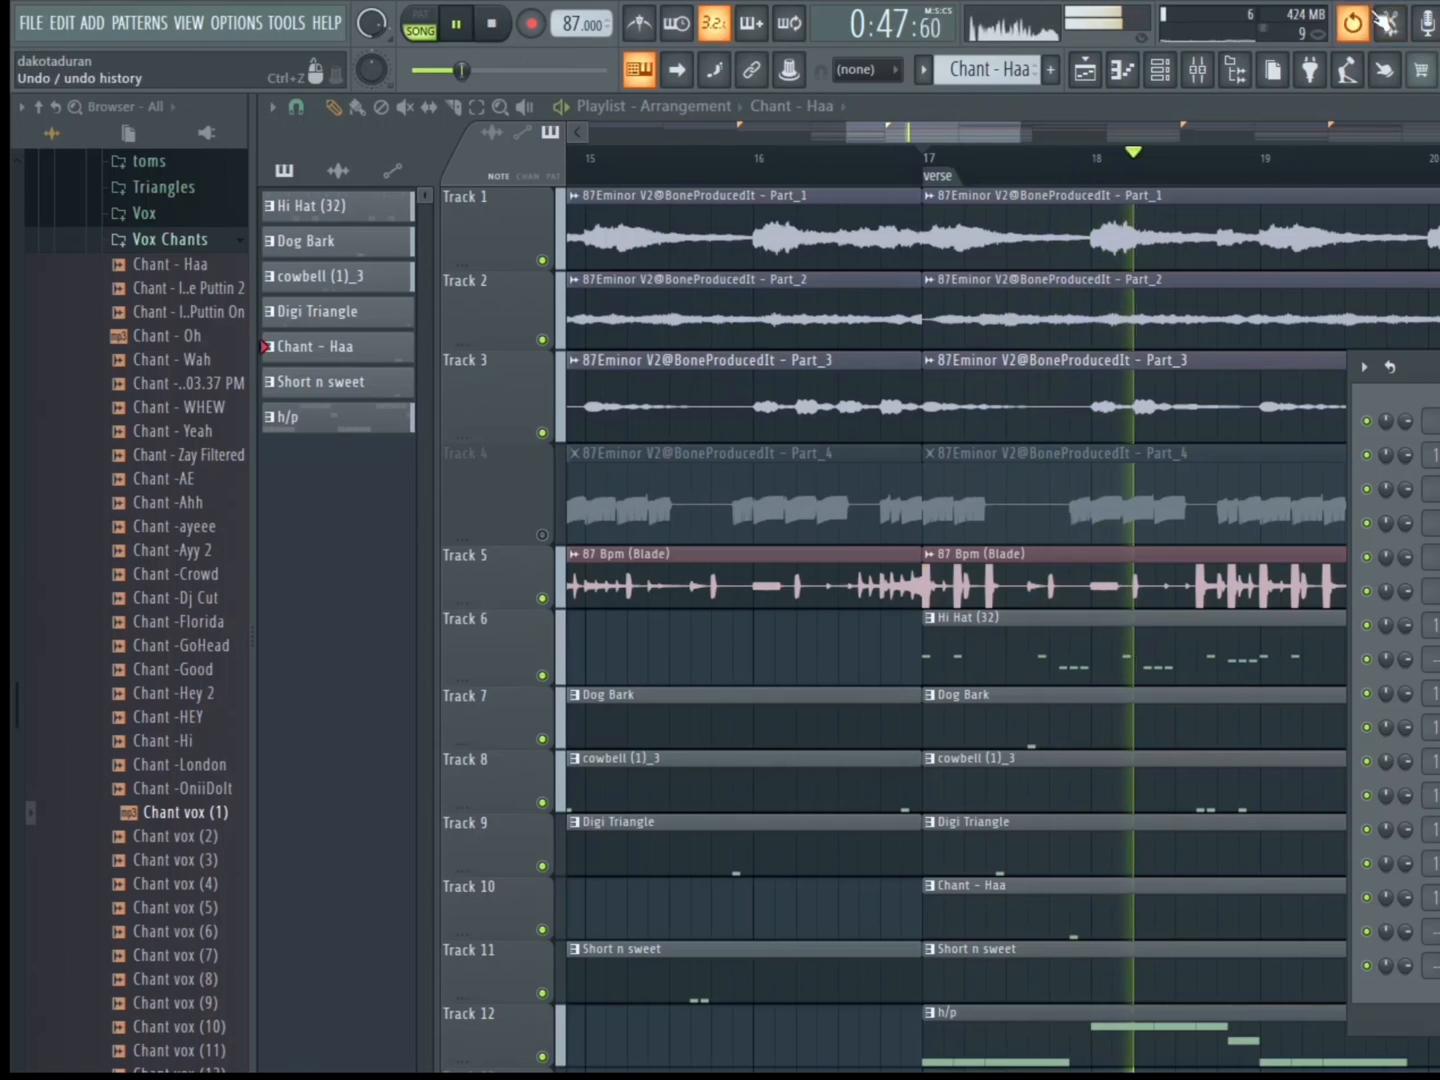
# Step: Delete the selected opening slice of the chant sample in Edison, reload the shortened audio into the chant channel, and play it with the beat
pyautogui.click(1391, 22)
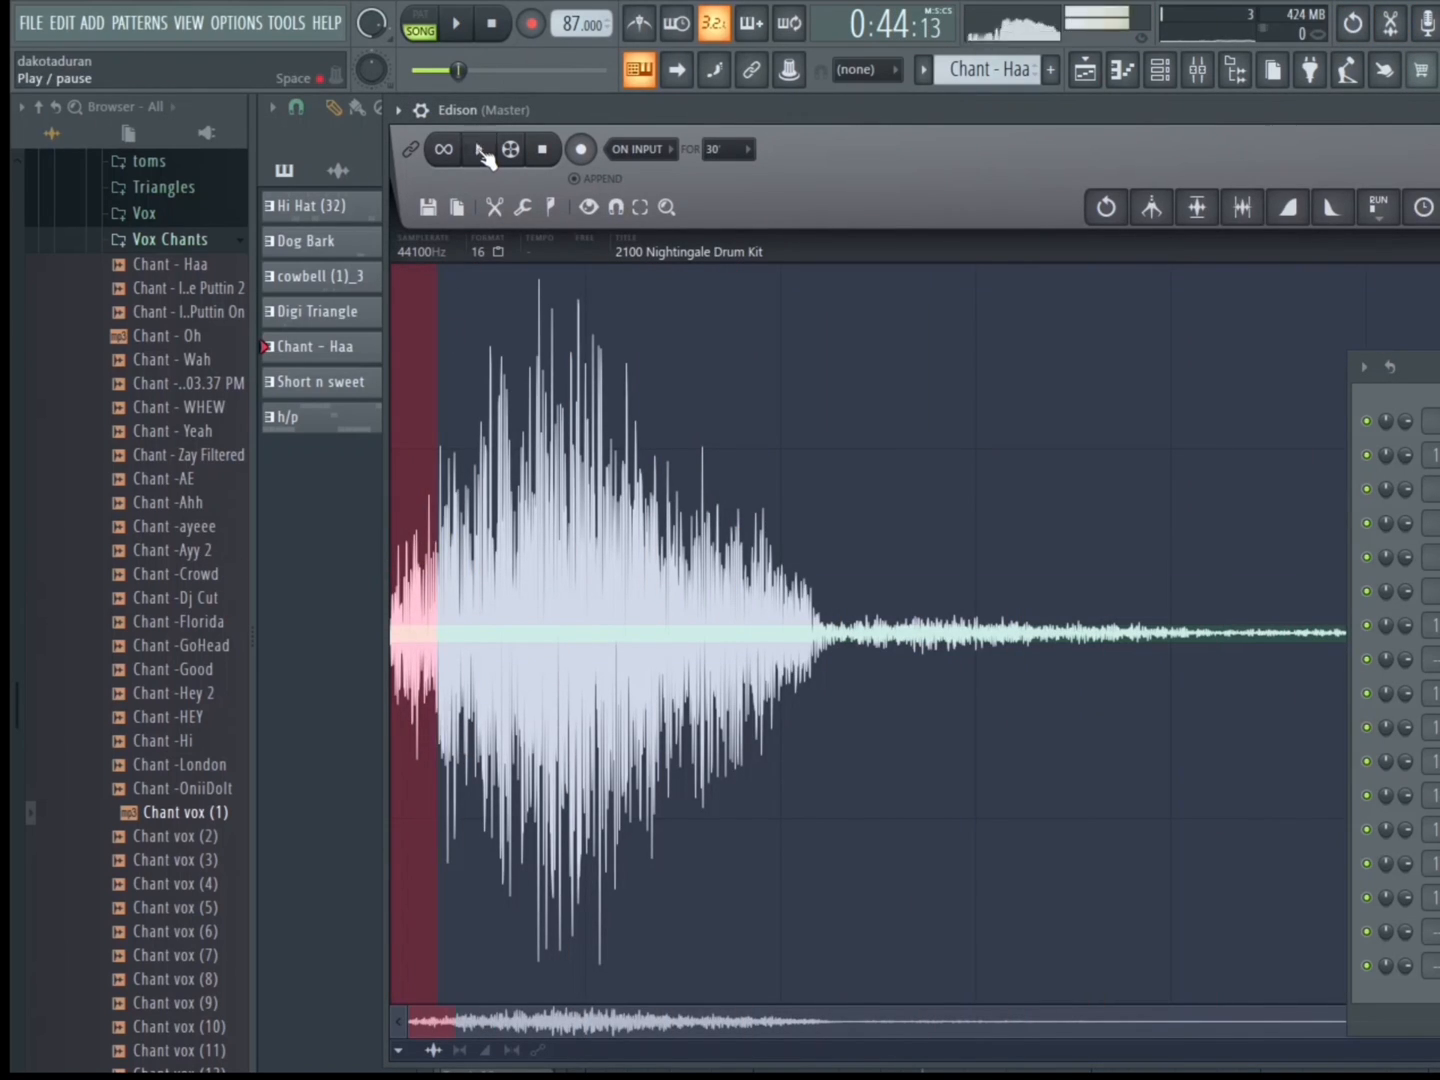
pyautogui.click(494, 208)
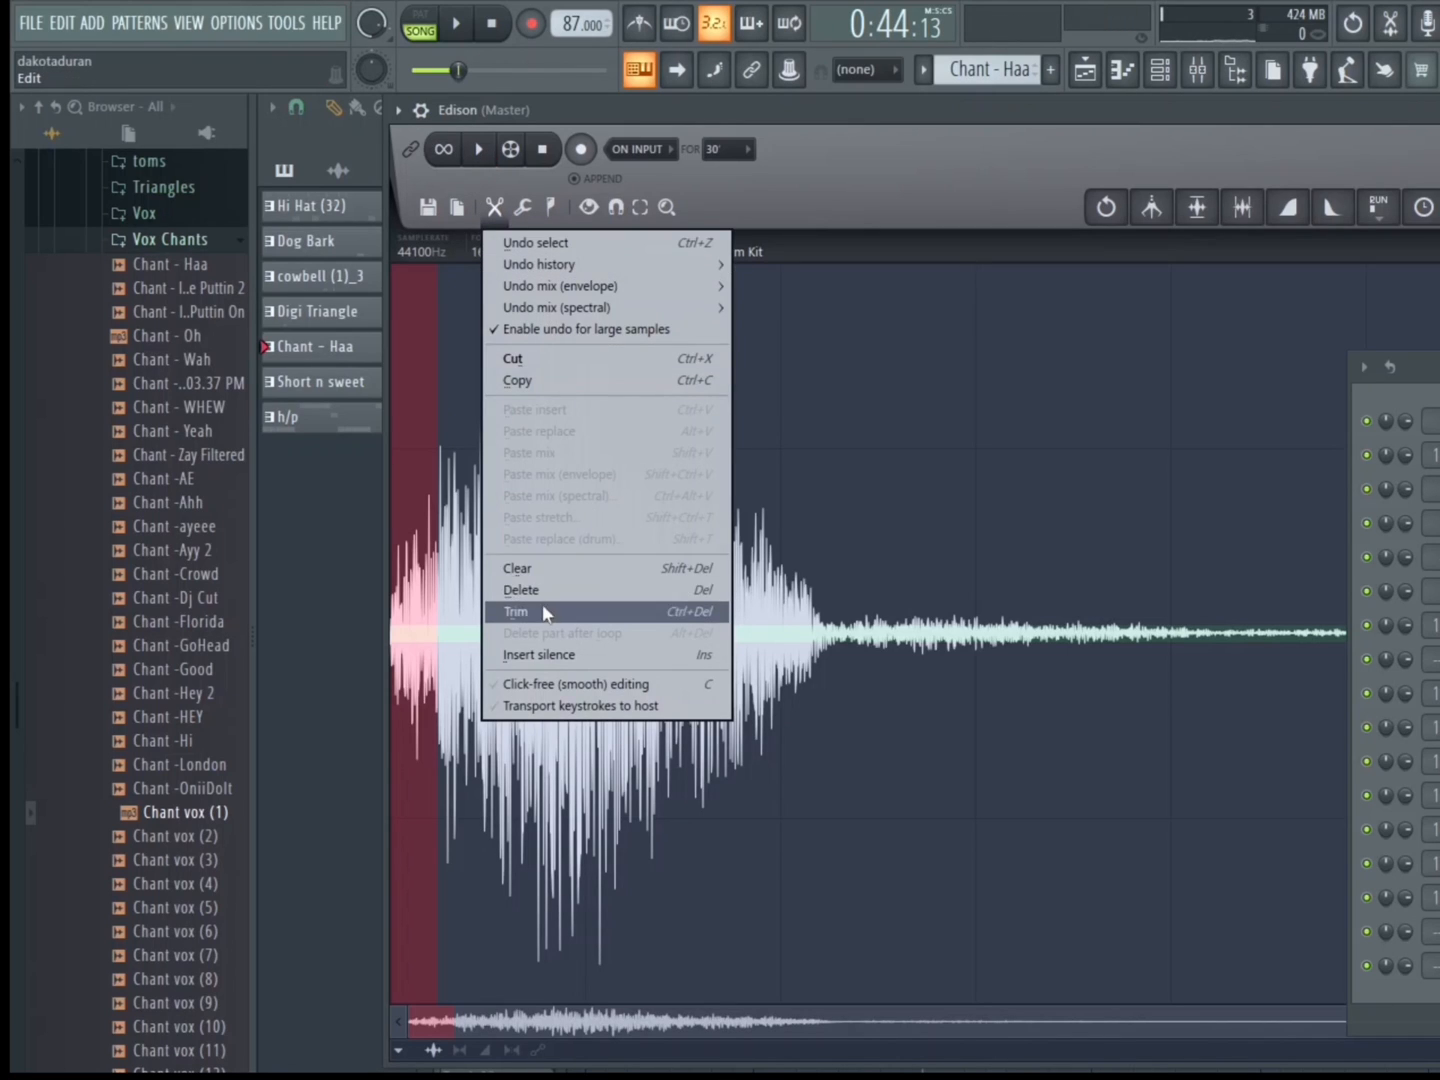
pyautogui.click(517, 611)
pyautogui.moveTo(1438, 207); pyautogui.dragTo(1170, 803)
pyautogui.press('space')
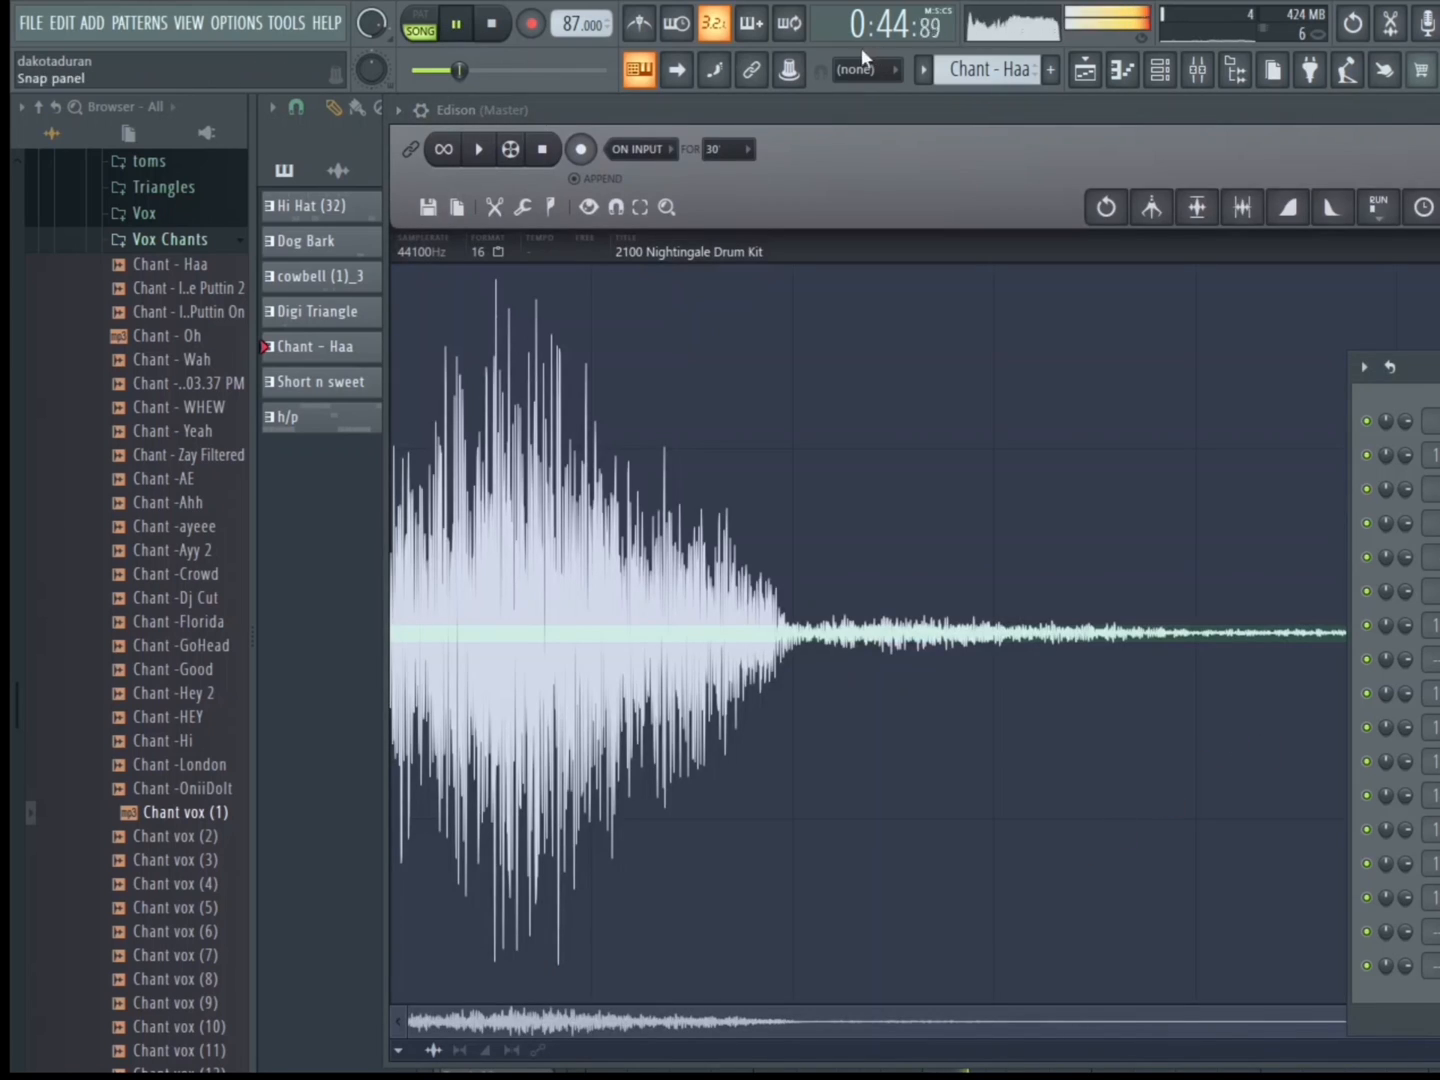
pyautogui.click(1123, 72)
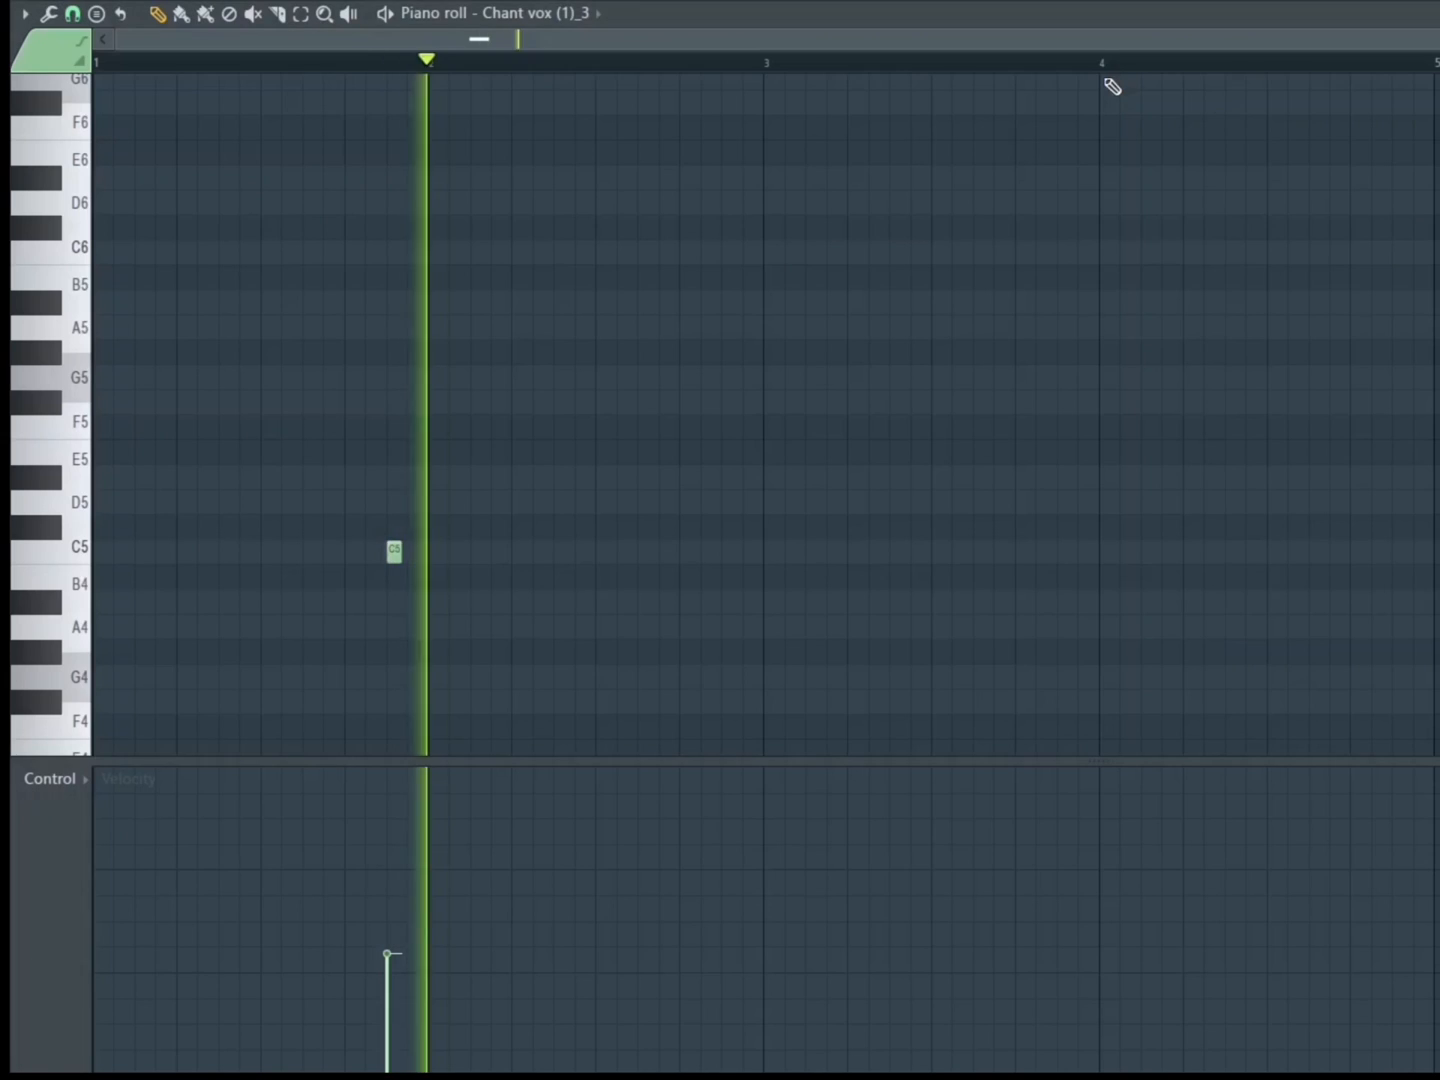
pyautogui.press('Escape')
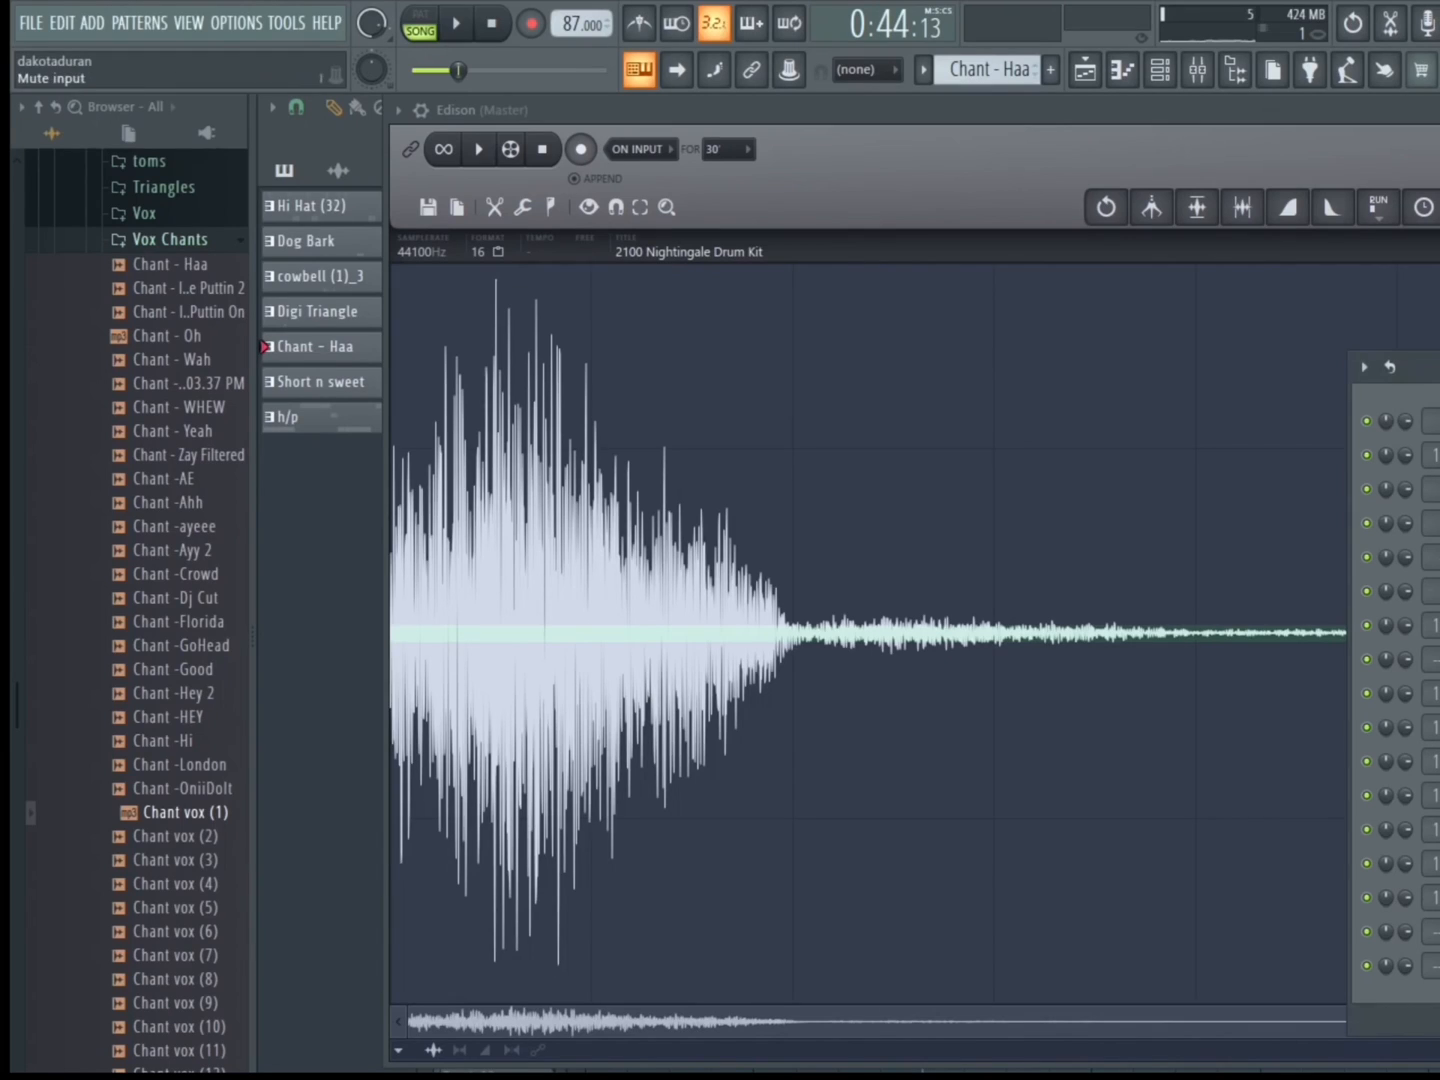